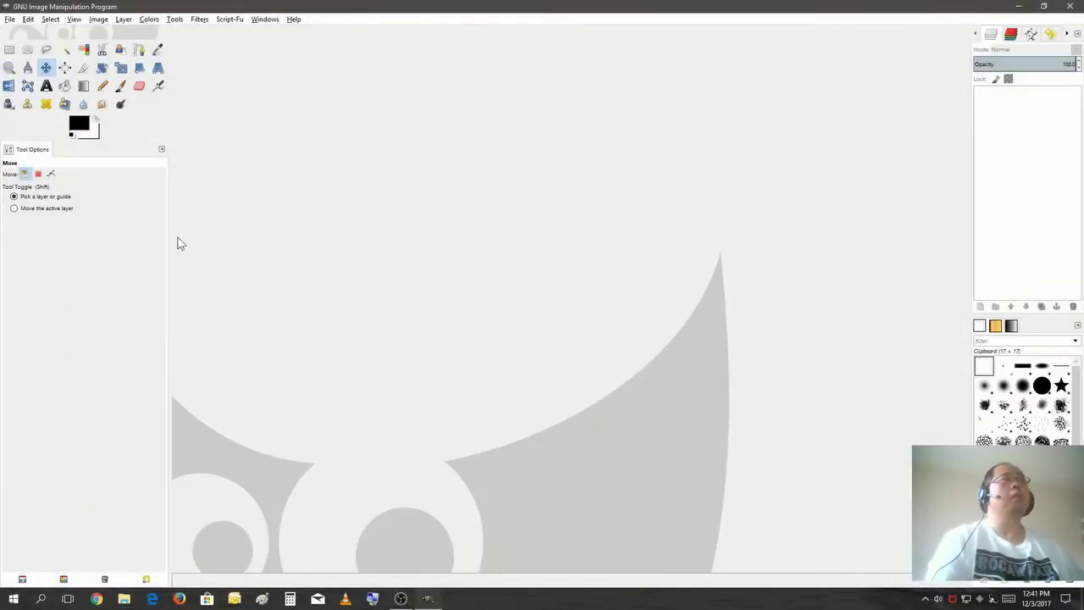
Step: Create a new 2560×1440 px image
click(8, 18)
click(11, 33)
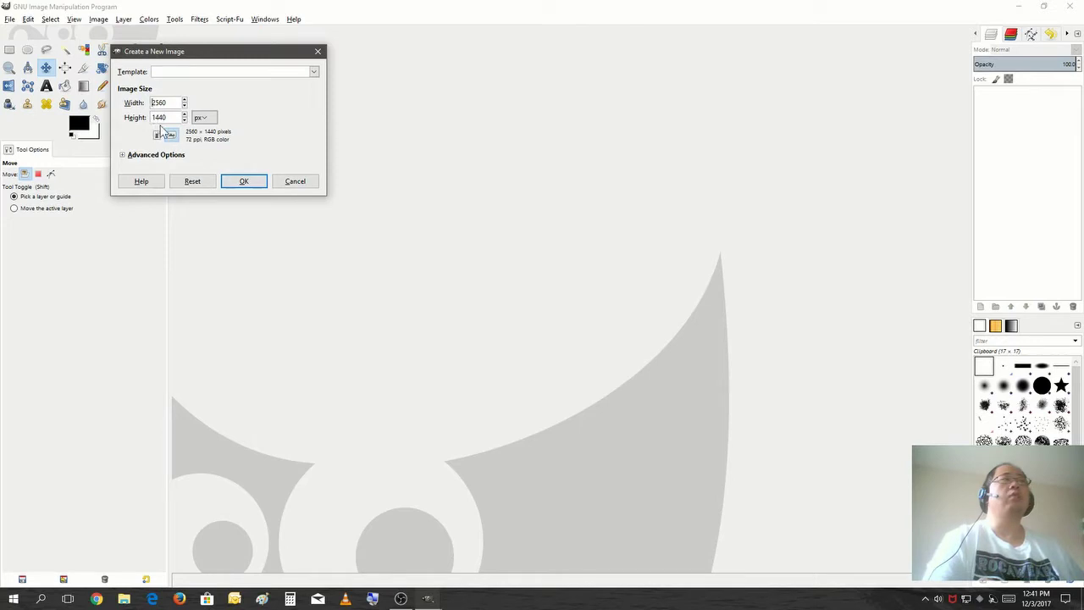
click(242, 183)
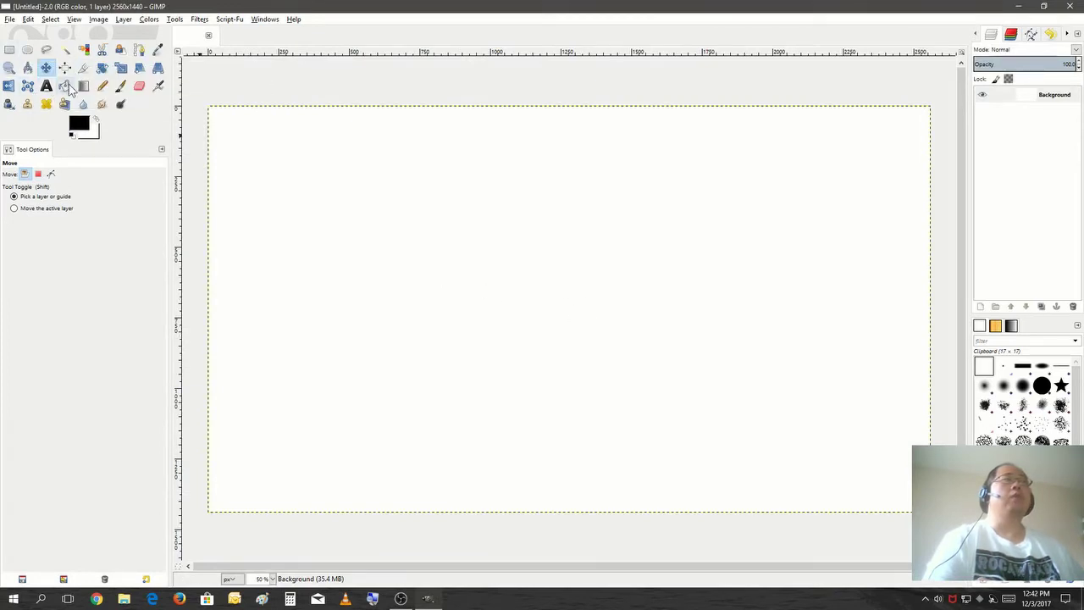
Step: Bucket-fill the whole canvas with black
click(65, 85)
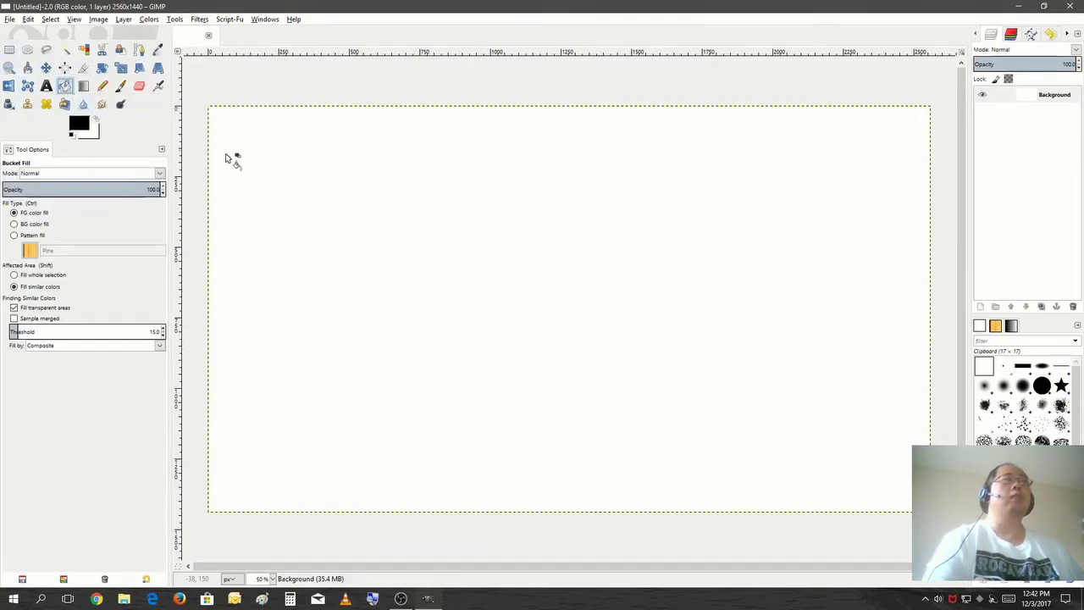
click(370, 189)
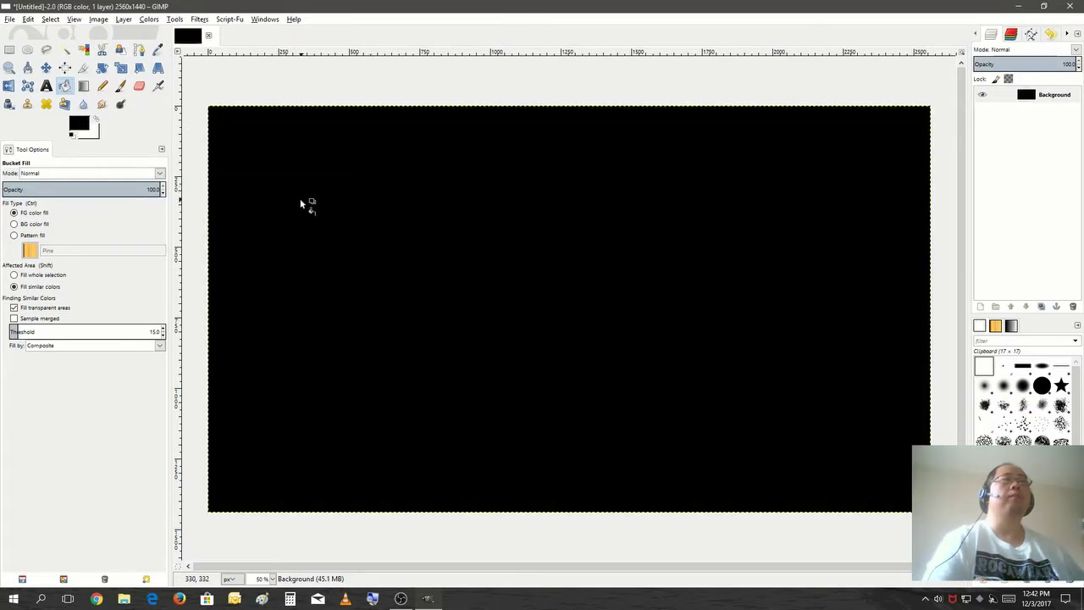
click(9, 20)
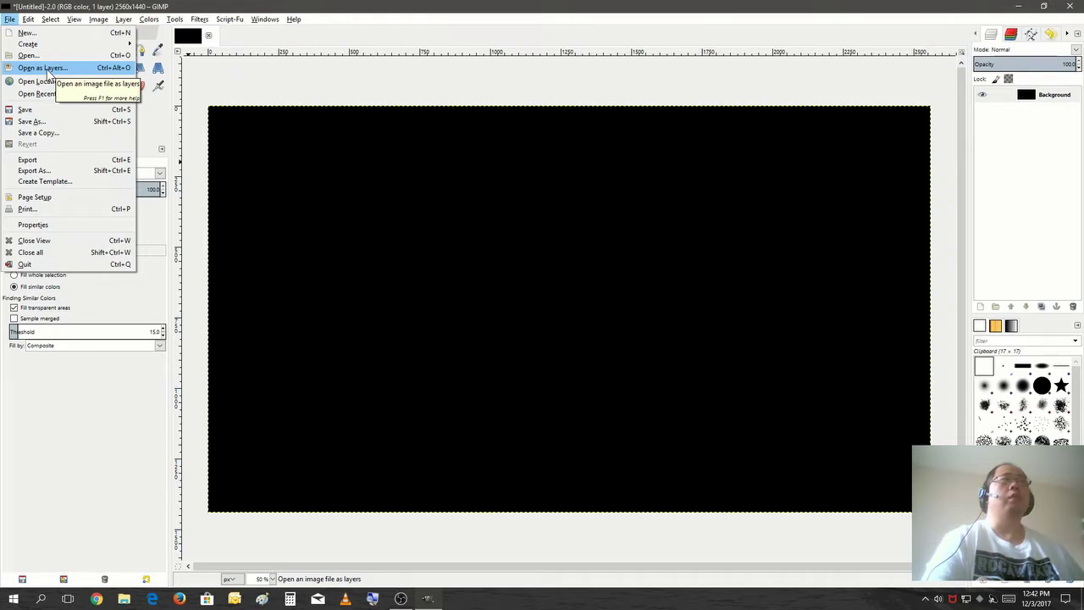
Step: Import the how-to-make-a-youtube-banner template as a layer above the black background
click(45, 68)
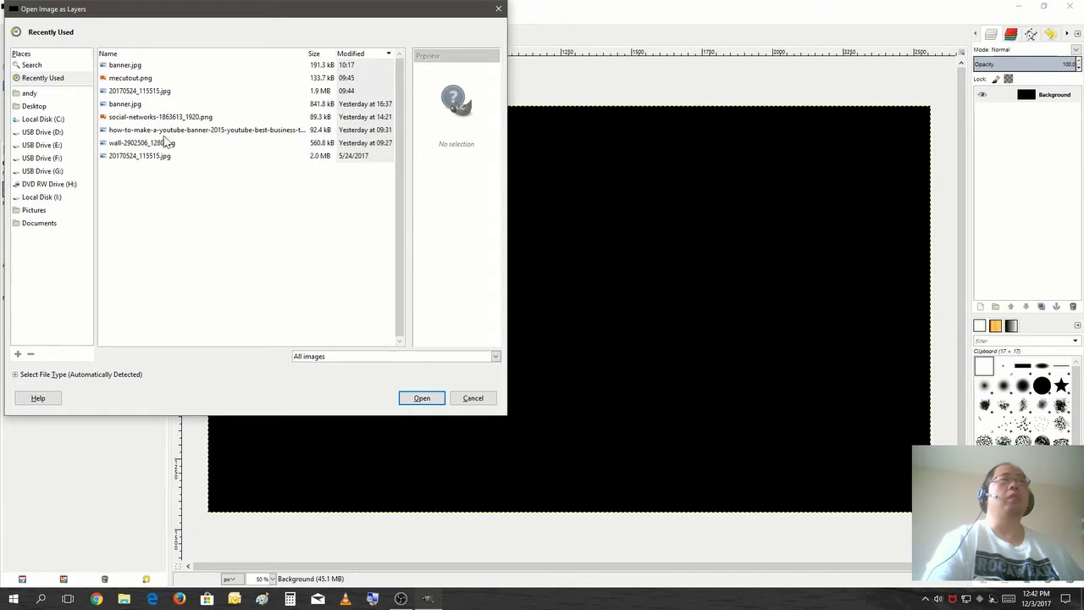
click(166, 131)
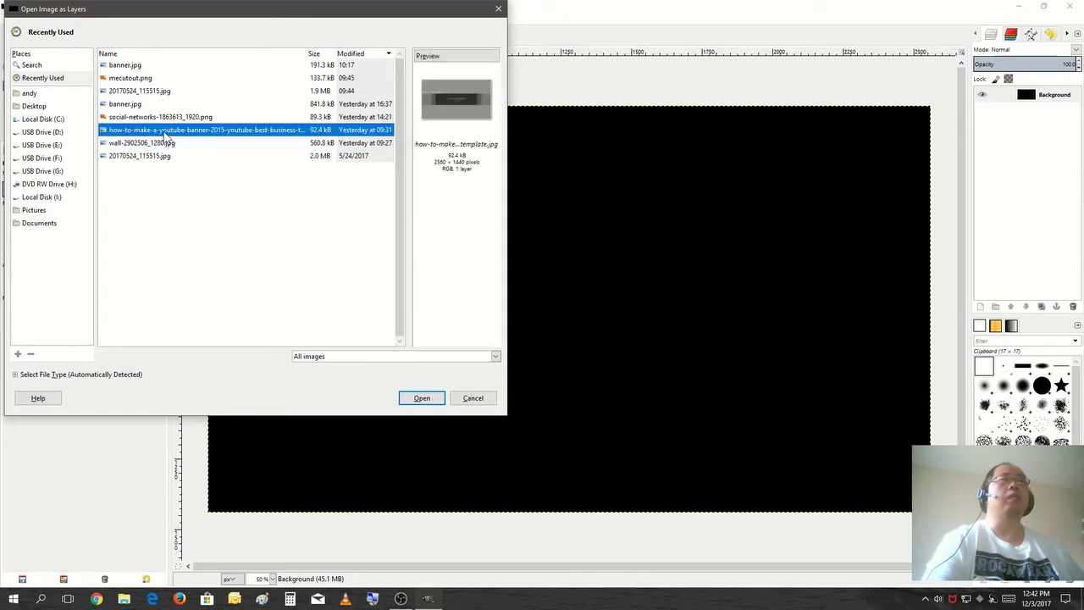
click(422, 398)
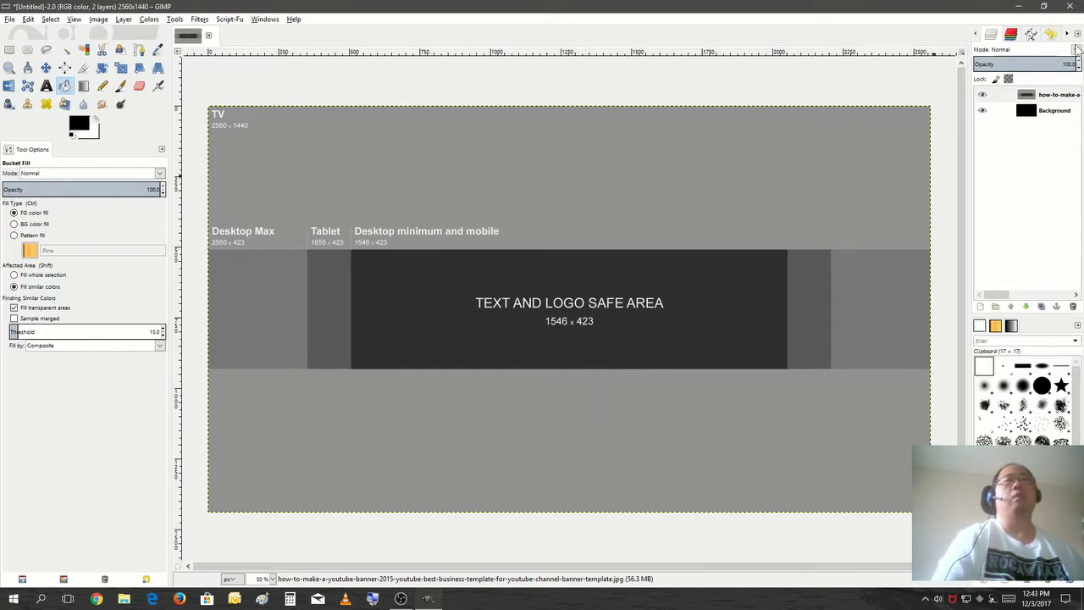
Step: Add a new transparent layer above the template layer
right_click(1049, 96)
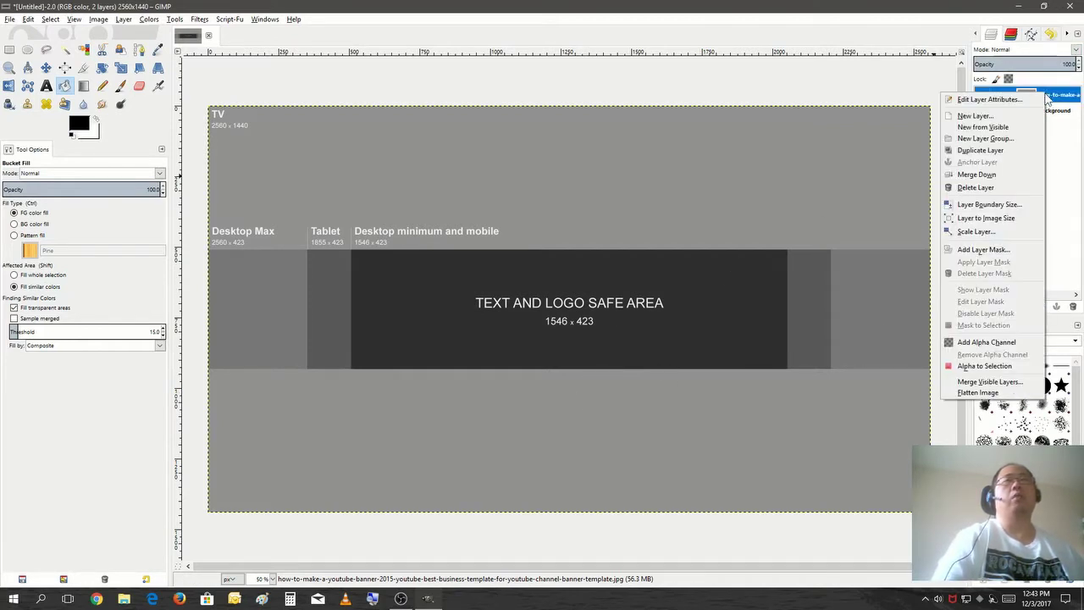
click(1016, 118)
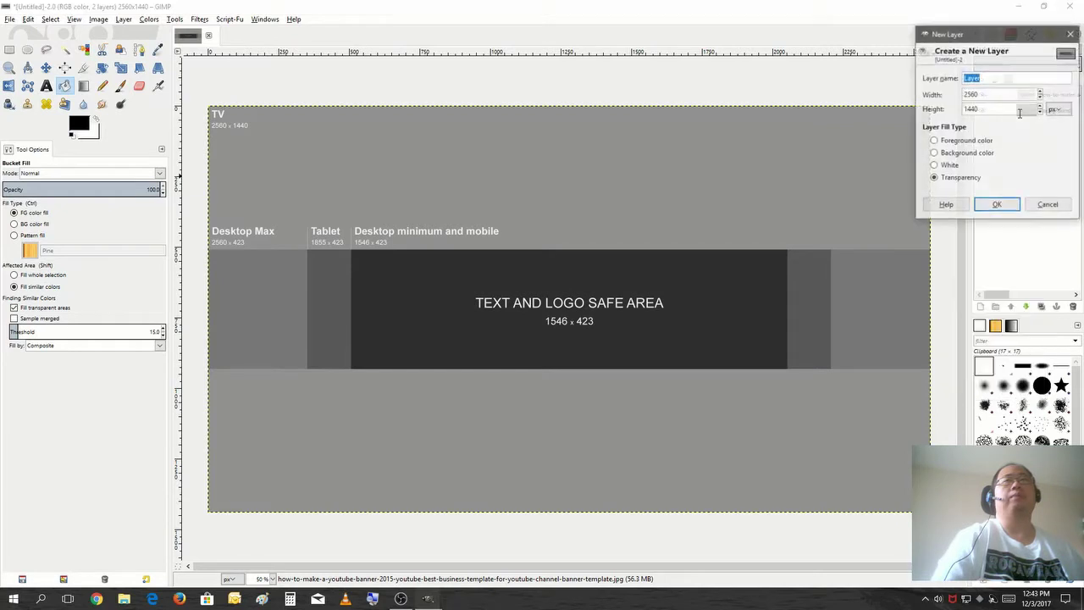
click(993, 206)
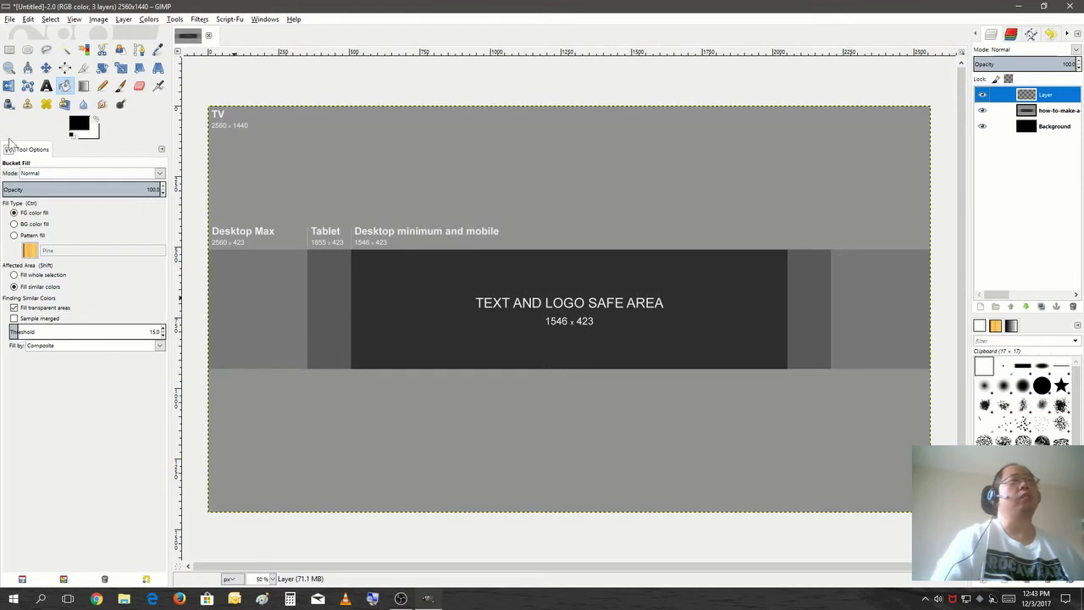
Step: Select the full-width Desktop Max band and fill it with white
click(9, 50)
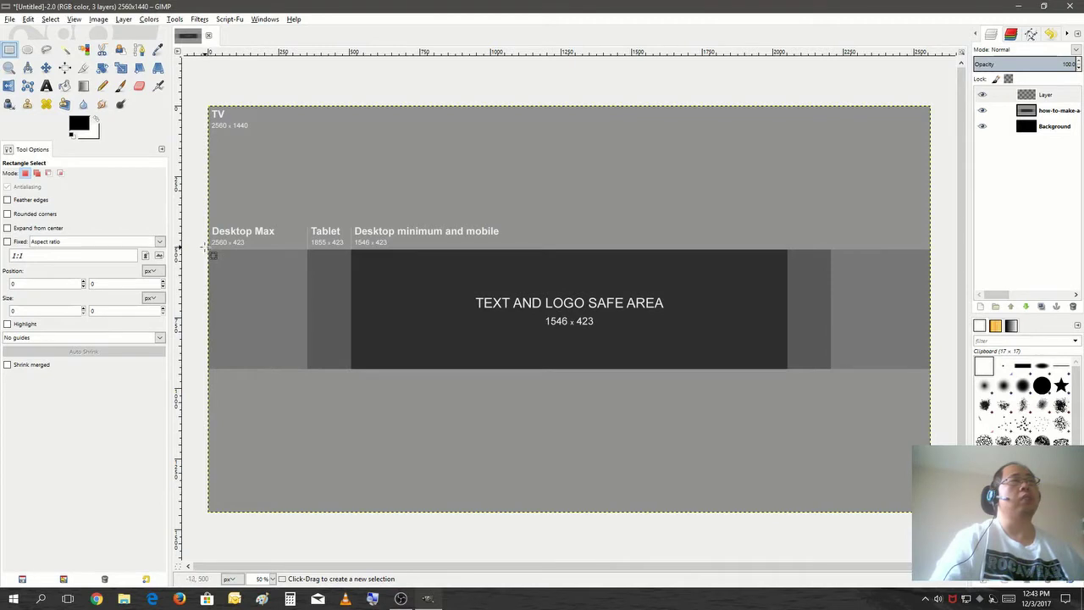
drag(209, 250, 928, 370)
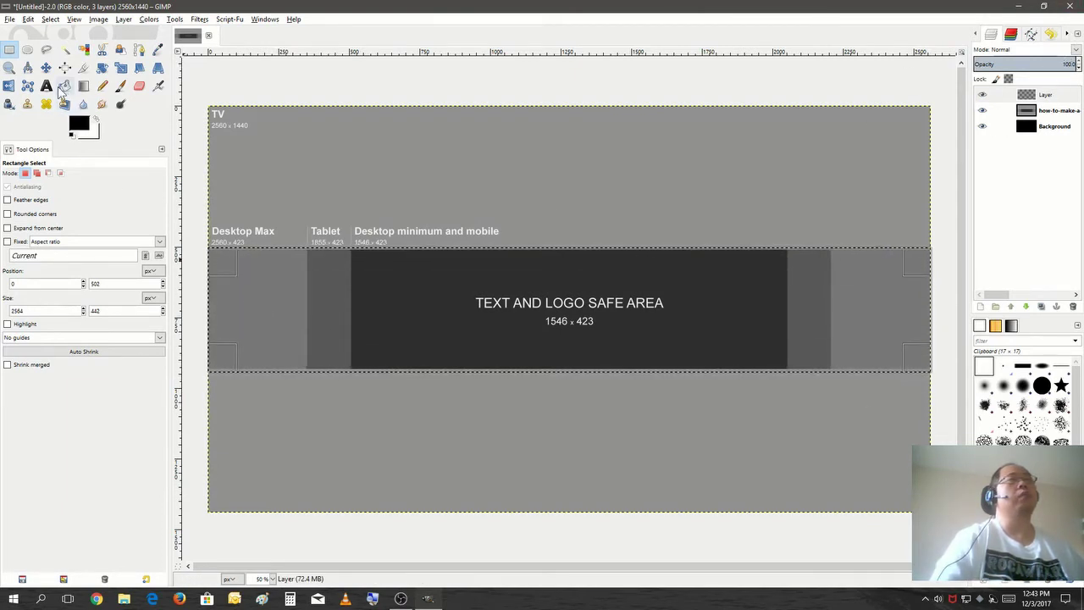
click(64, 85)
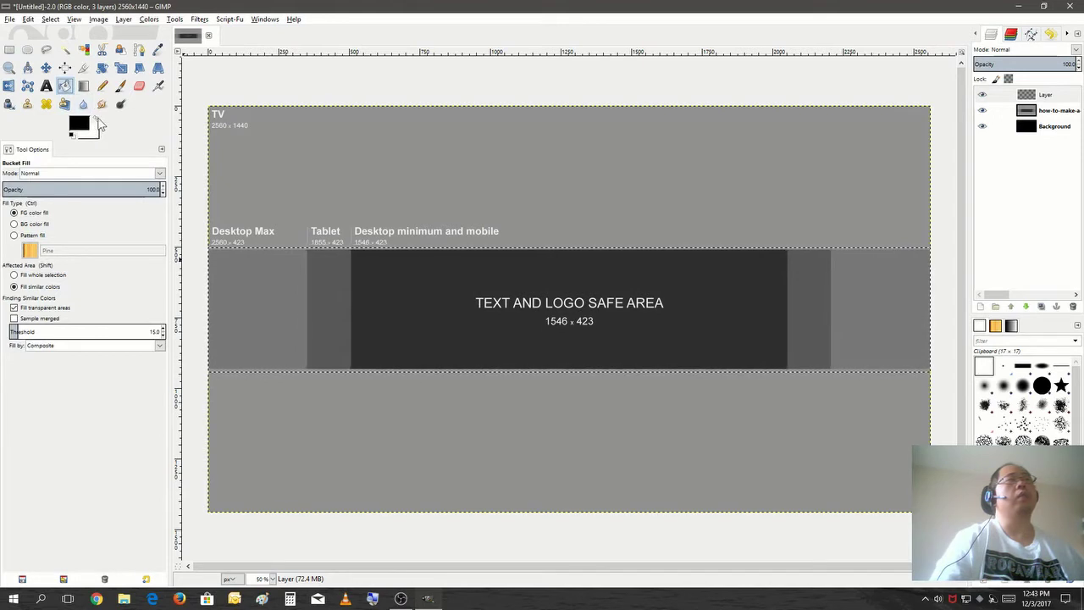
click(97, 122)
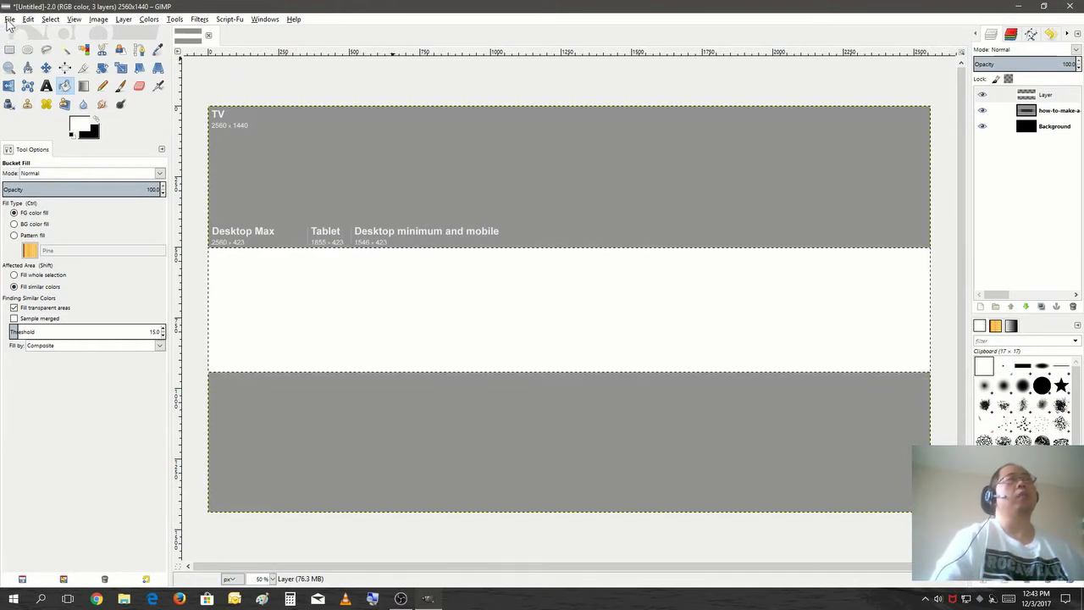
Step: Import the skyline photo 20170524_115515.jpg as a new top layer
click(9, 20)
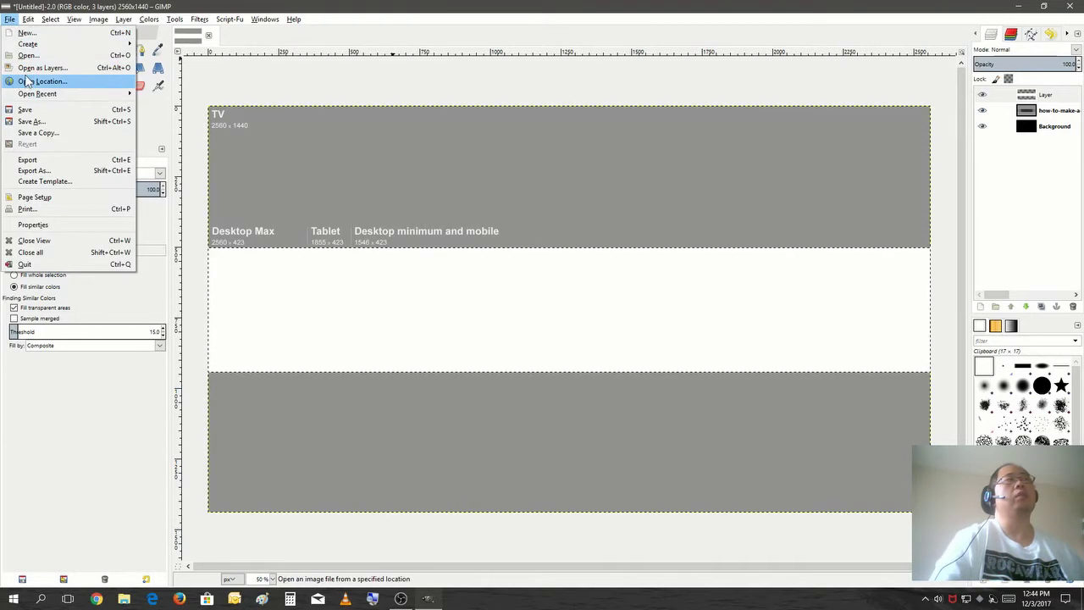
click(30, 68)
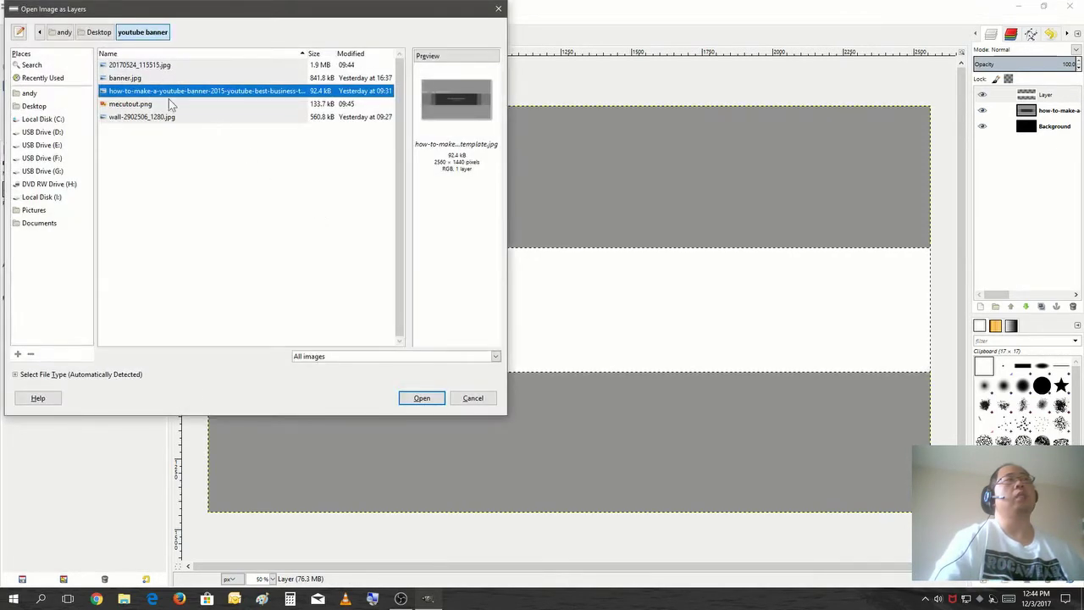
click(165, 70)
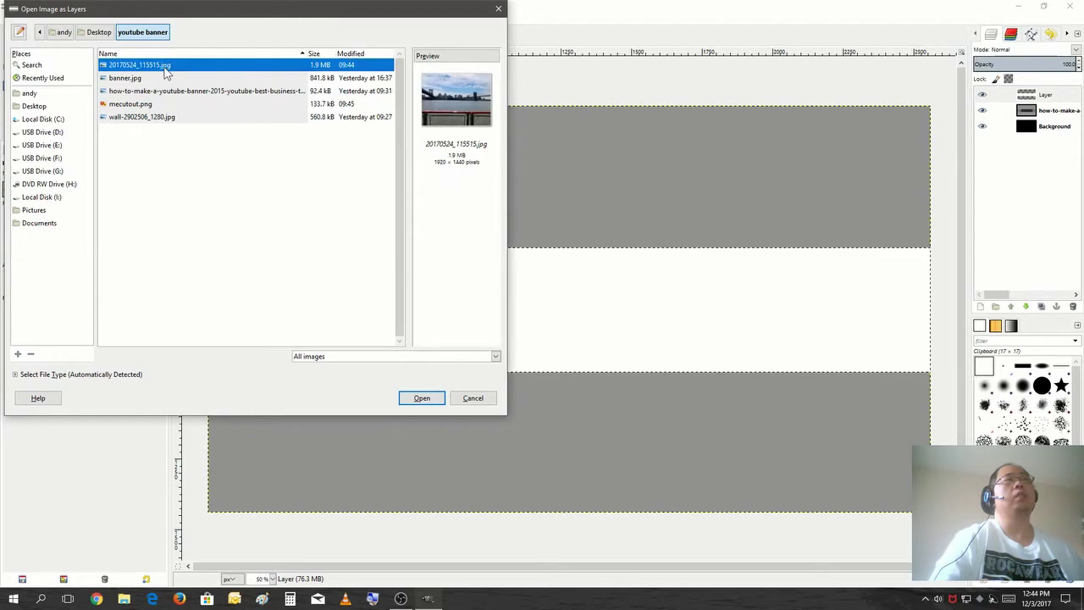
click(426, 401)
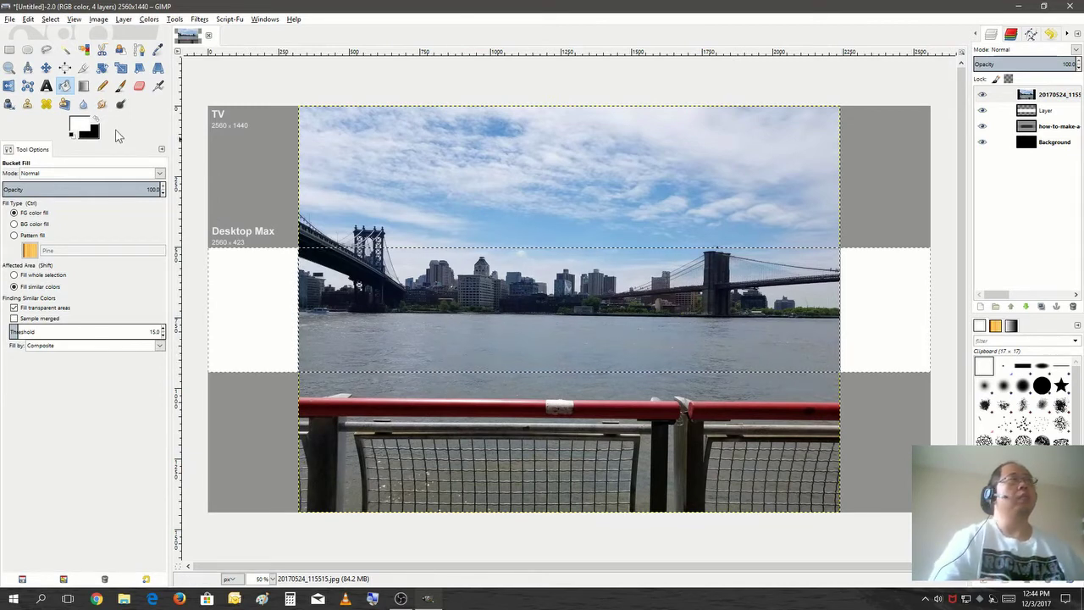
click(45, 68)
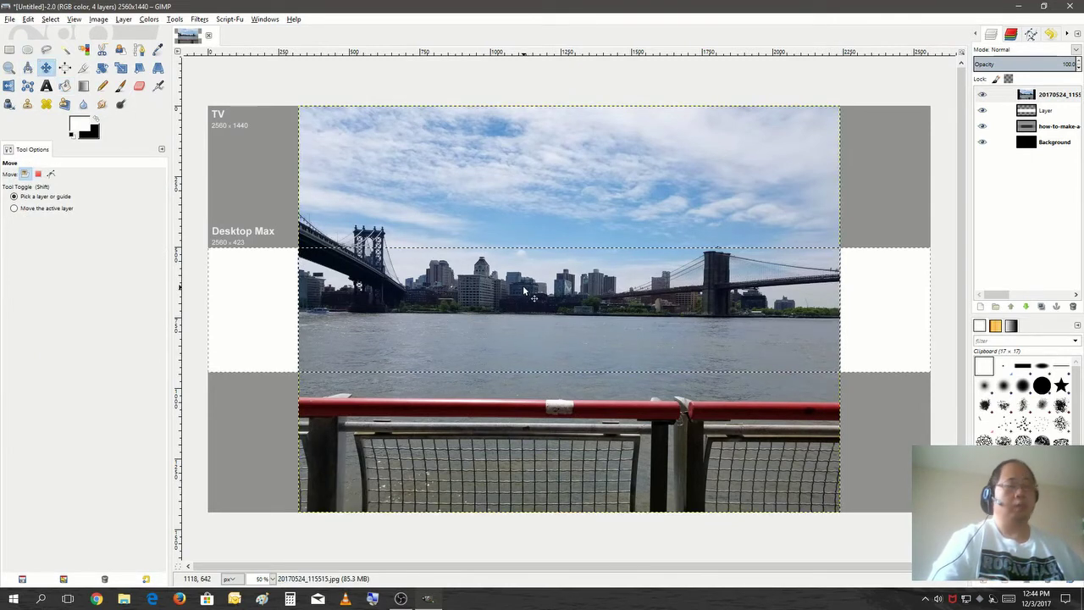
Step: Clear the selection and nudge the skyline photo down 14 steps into the Desktop Max band
key(ctrl+shift+a)
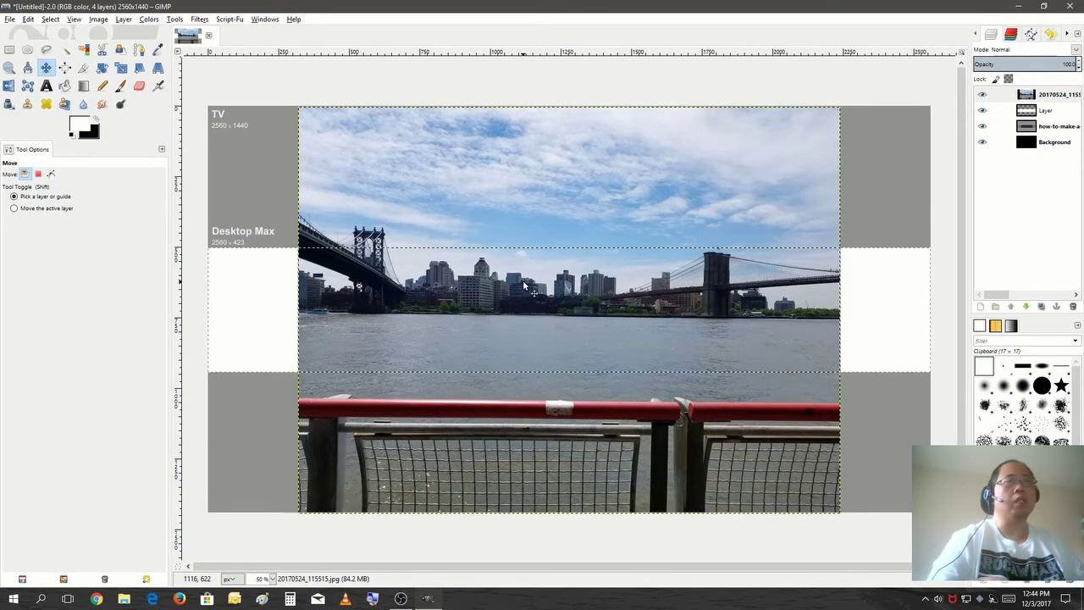
key(Down)
key(Down)
key(Down)
key(Down)
key(Down)
key(Down)
key(Down)
key(Down)
key(Down)
key(Down)
key(Down)
key(Down)
key(Down)
key(Down)
key(Down)
key(Down)
key(Down)
key(Down)
key(Down)
key(Down)
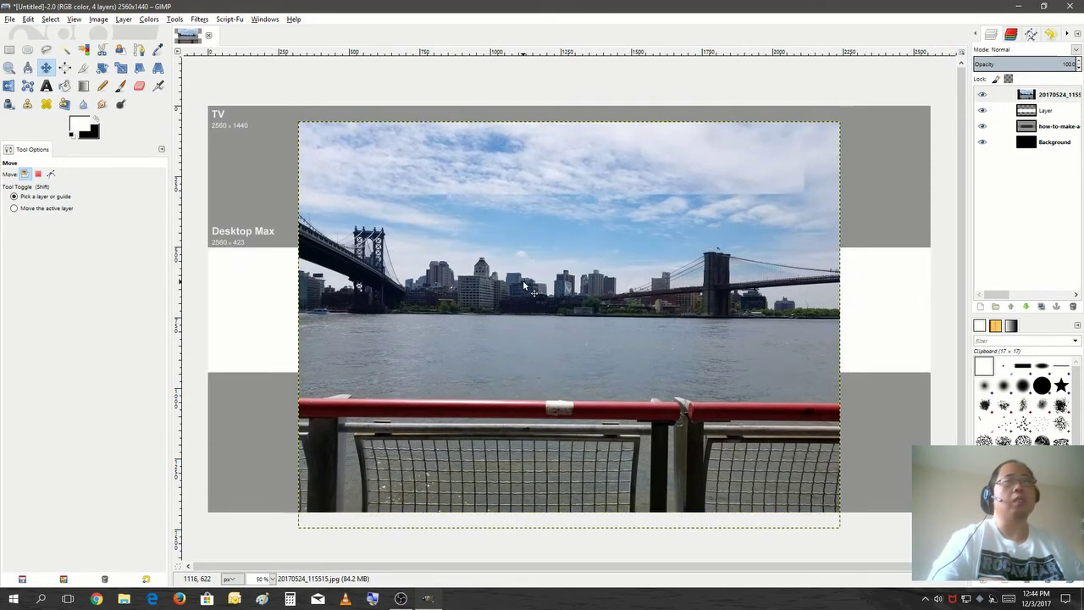
key(Down)
key(Down)
key(Down)
key(Down)
key(Down)
key(Down)
key(Down)
key(Down)
key(Down)
key(Down)
key(Down)
key(Down)
key(Down)
key(Down)
key(Down)
key(Down)
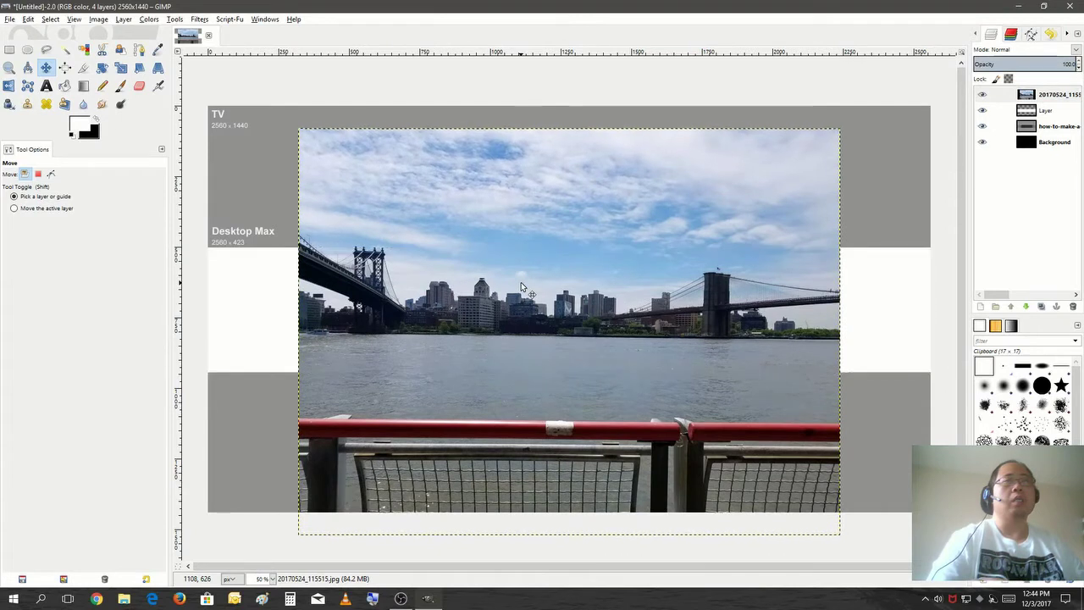
key(Down)
key(Down)
key(Down)
key(Down)
key(Down)
key(Down)
key(Down)
key(Down)
key(Down)
key(Down)
key(Down)
key(Down)
key(Down)
key(Down)
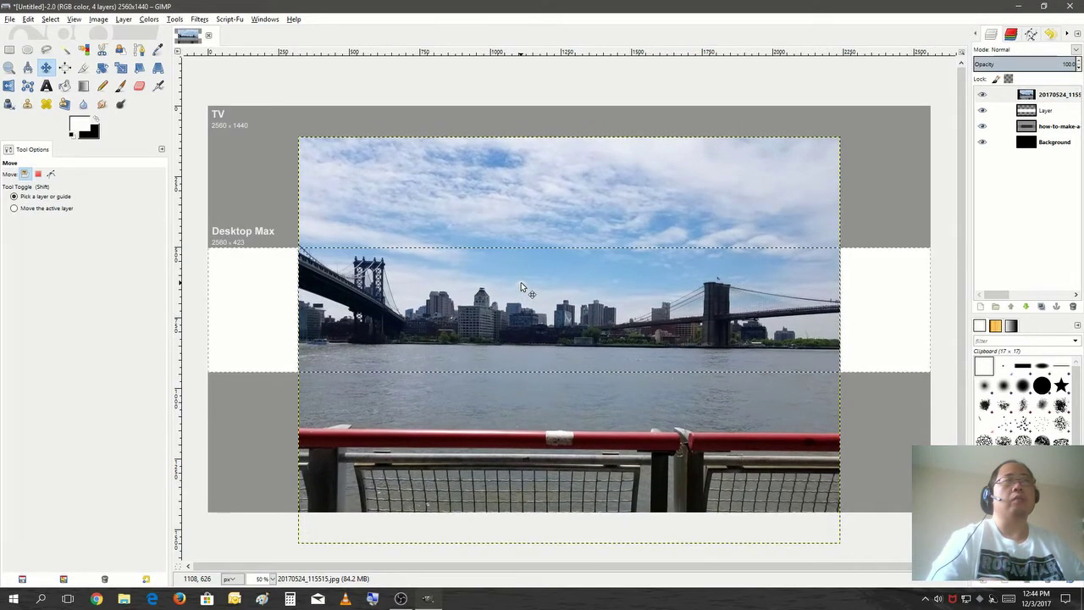
key(Down)
key(Down)
key(Down)
key(Down)
key(Down)
key(Down)
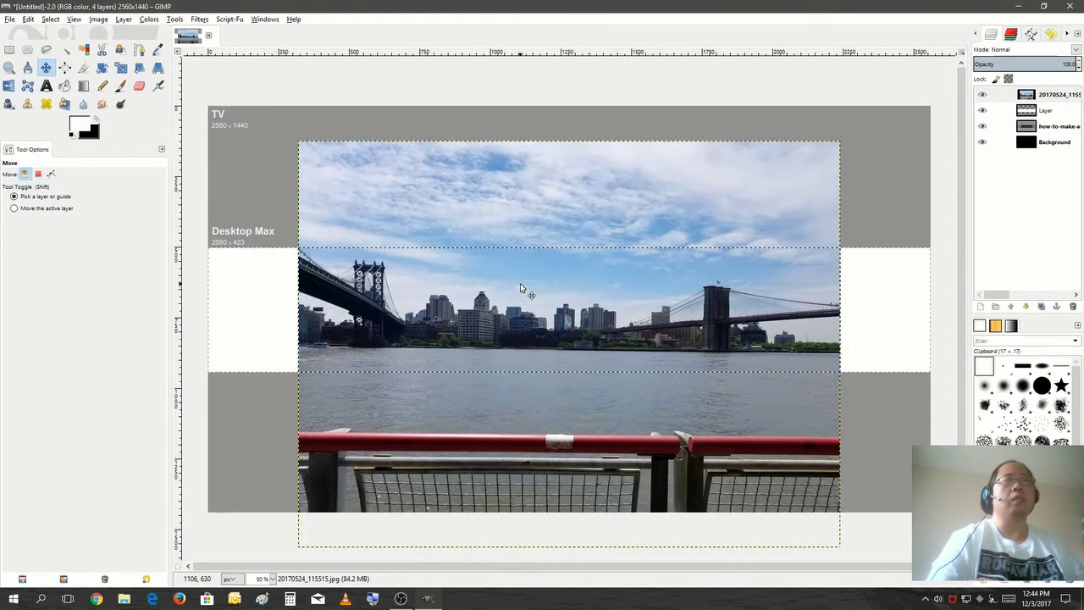
key(Down)
key(Down)
key(Down)
key(Down)
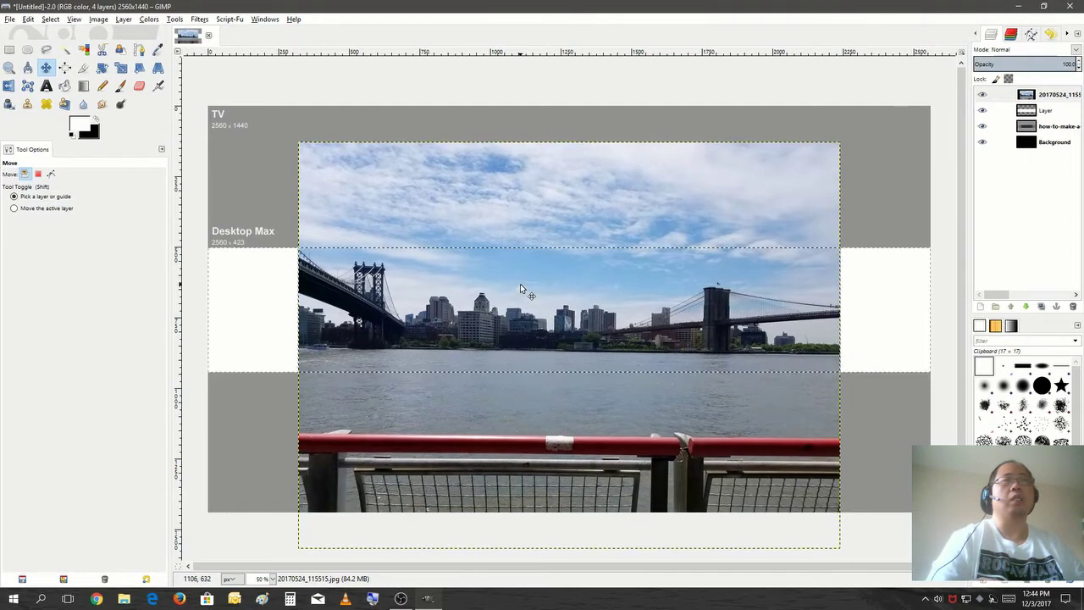
key(Down)
key(Down)
key(Down)
key(Down)
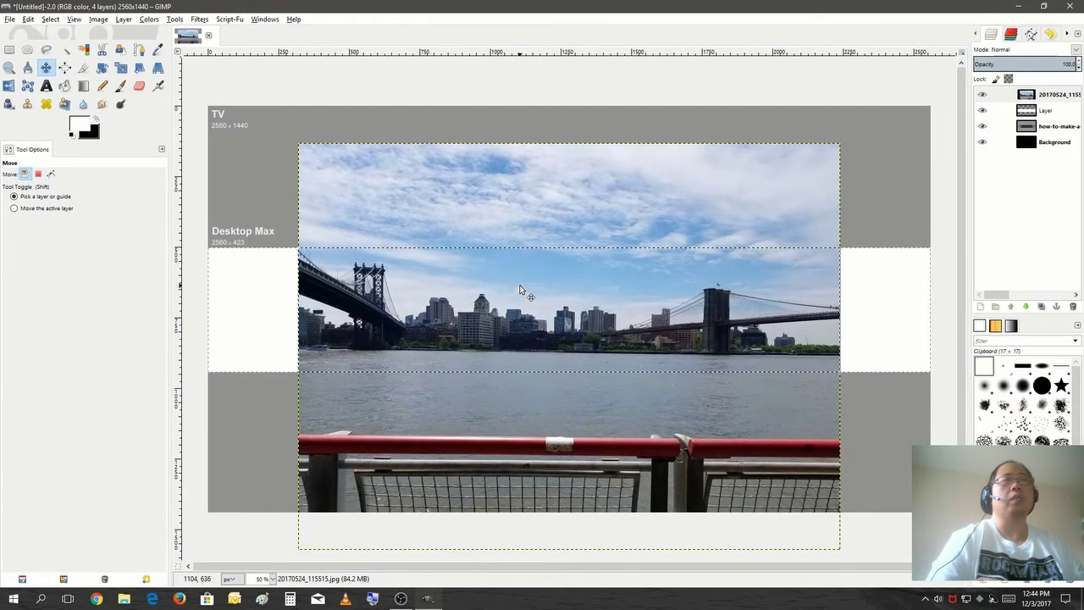
key(Down)
key(Down)
key(Down)
key(Down)
key(Down)
key(Down)
key(Down)
key(Down)
key(Down)
key(Down)
key(Down)
key(Down)
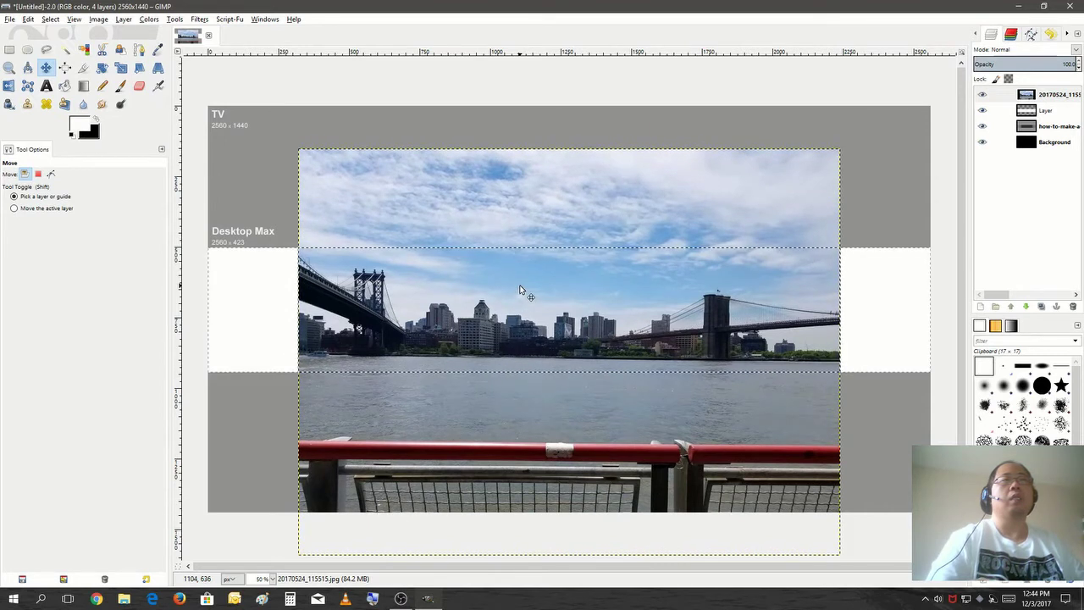
key(Down)
key(Down)
key(Down)
key(Down)
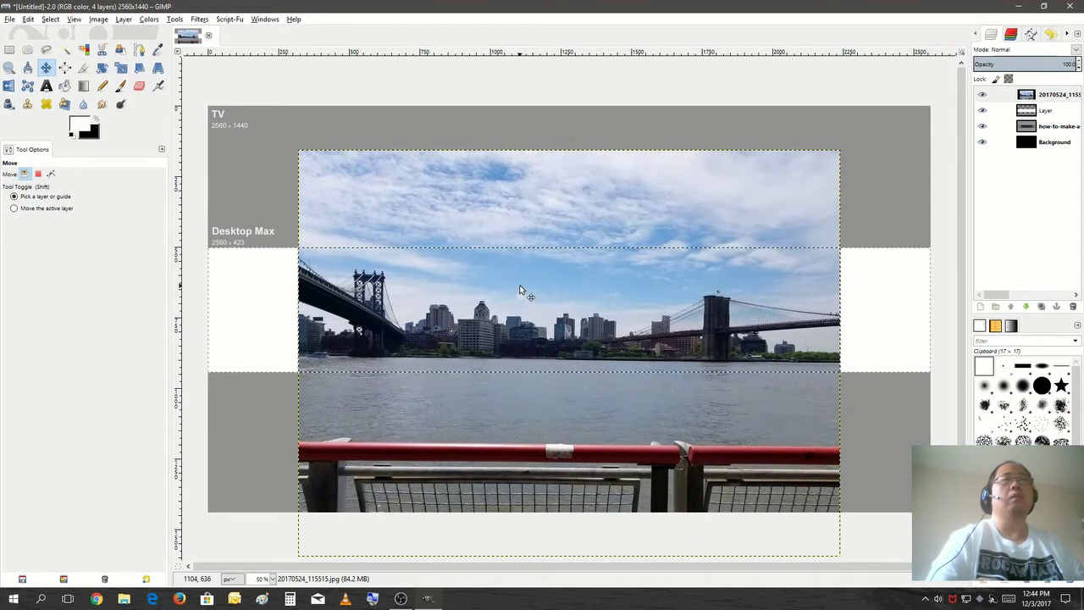
key(Down)
key(Down)
key(Down)
key(Down)
key(Down)
key(Down)
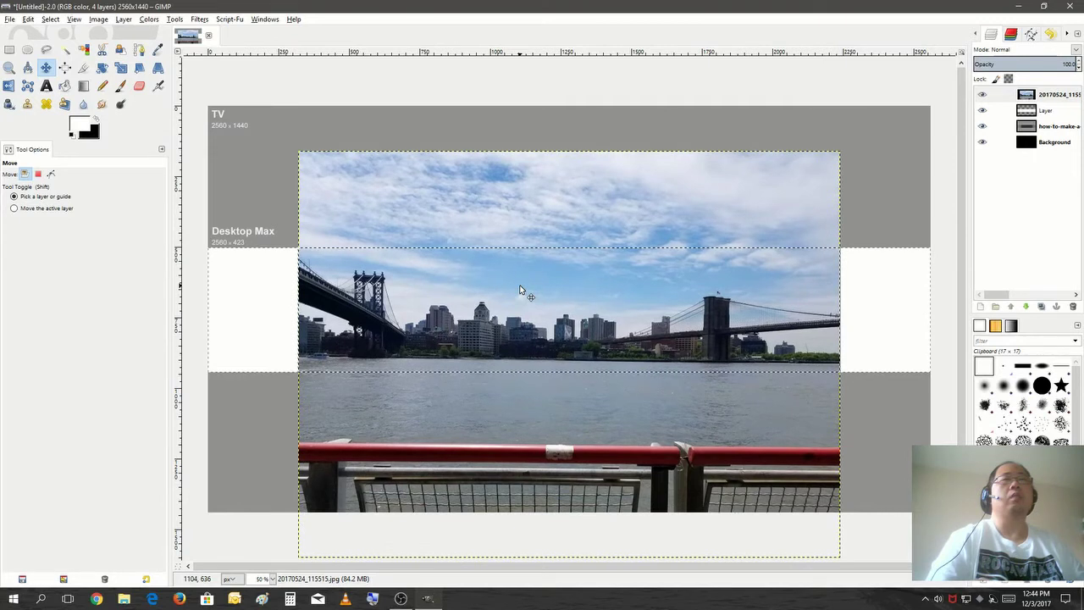
key(Down)
key(Down)
key(Down)
key(Down)
key(Down)
key(Down)
key(Down)
key(Down)
key(Down)
key(Down)
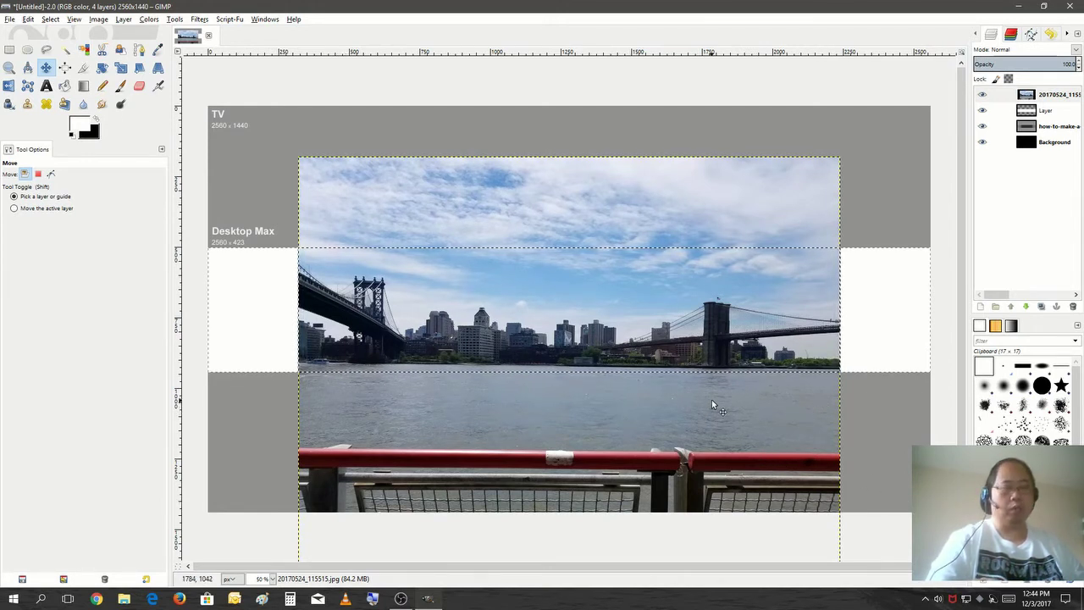
key(Down)
key(Down)
key(Down)
key(Down)
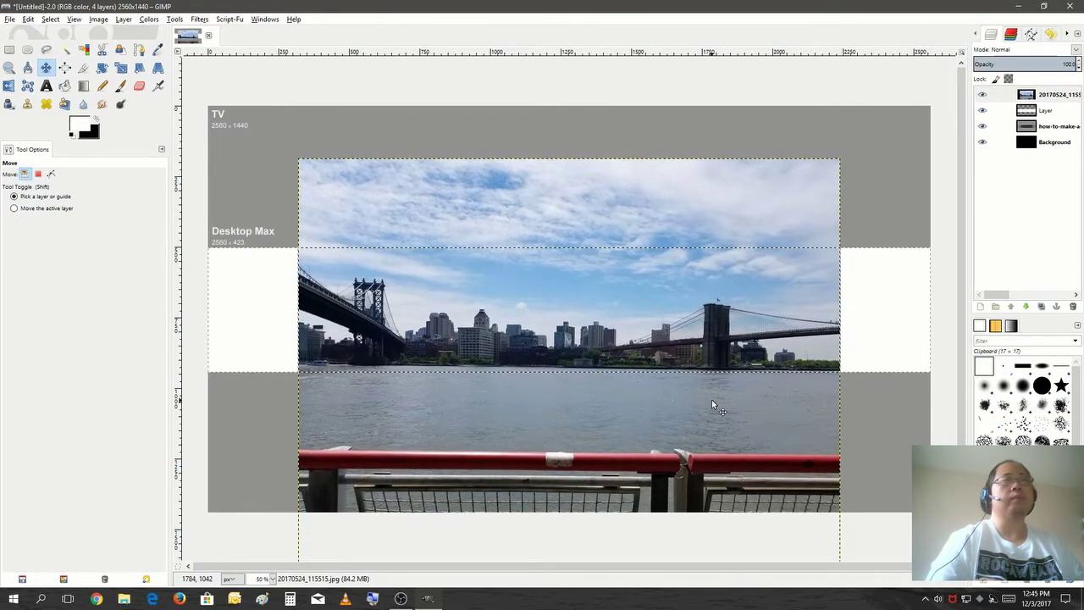
key(Down)
key(Down)
key(Down)
key(Down)
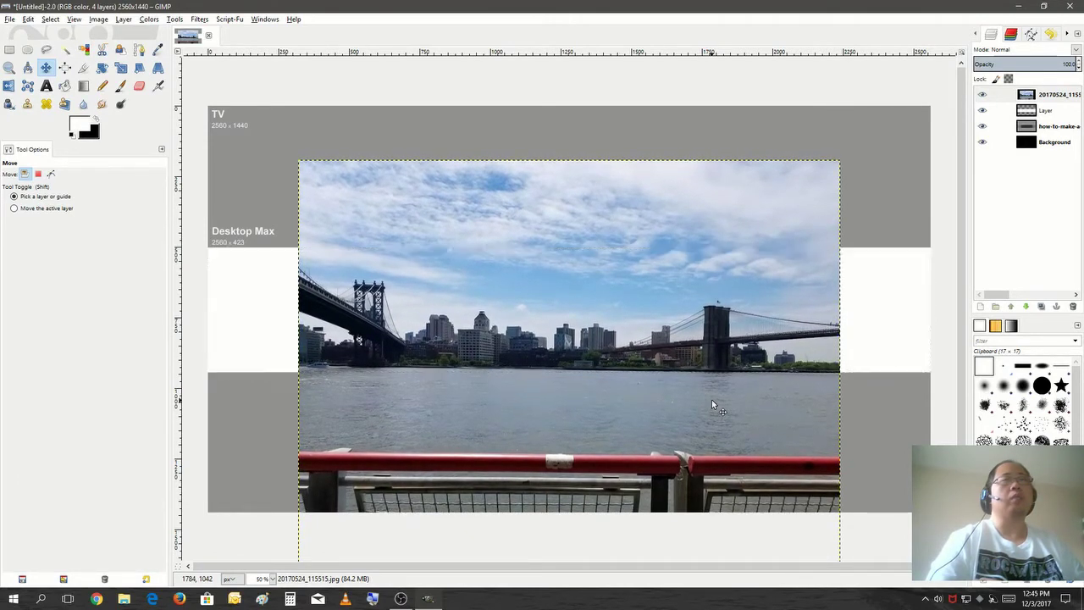
key(Down)
key(Down)
key(Down)
key(Down)
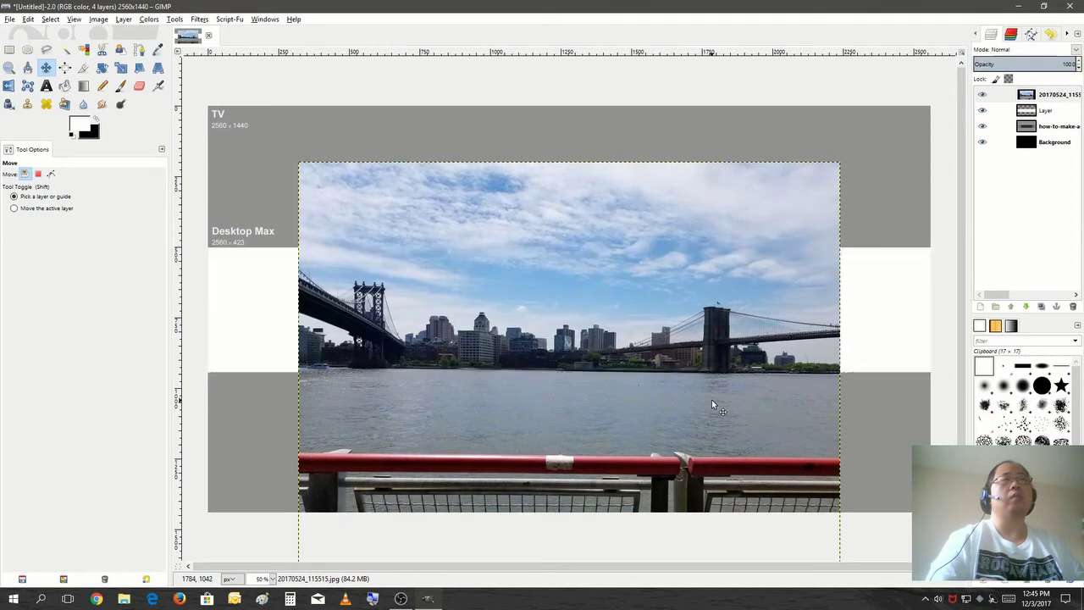
key(Down)
key(Down)
key(Down)
key(Down)
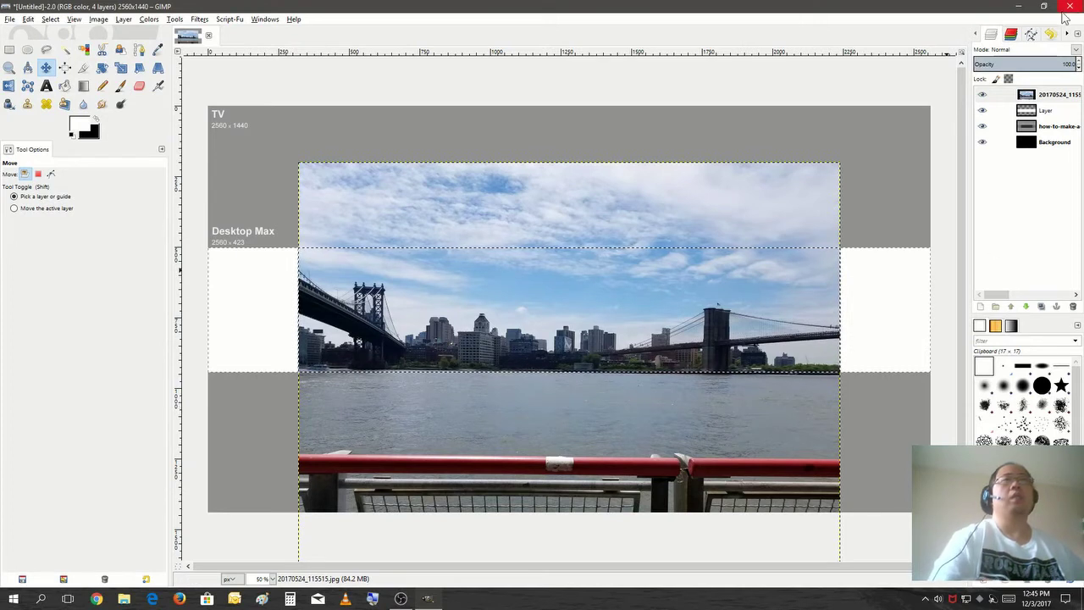
Step: Add an alpha channel to the photo, invert the selection, and delete everything outside the band
right_click(1079, 100)
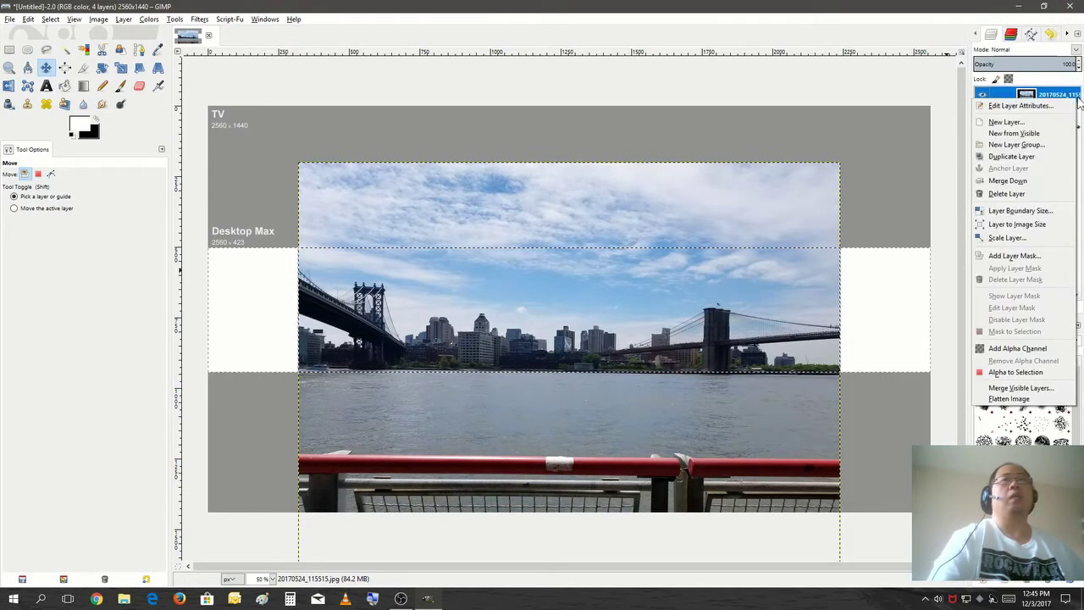
click(1060, 348)
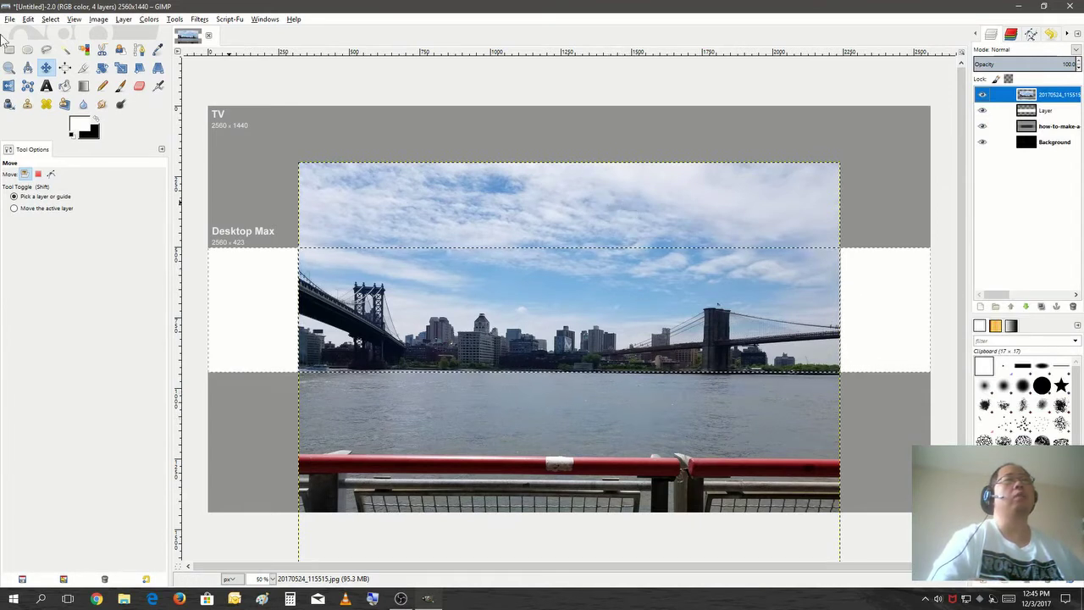
click(55, 21)
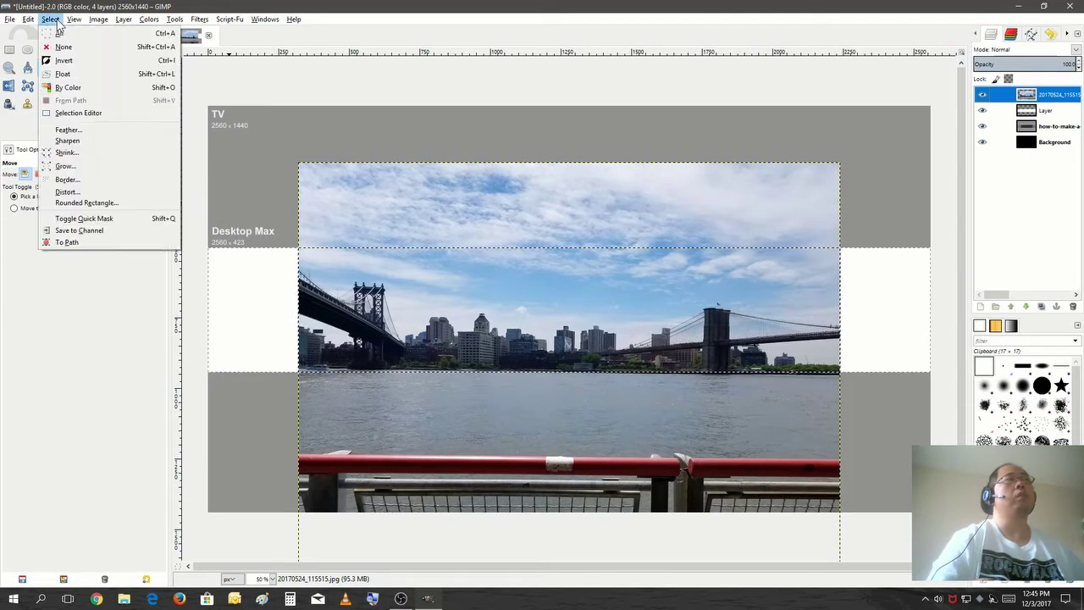
click(81, 64)
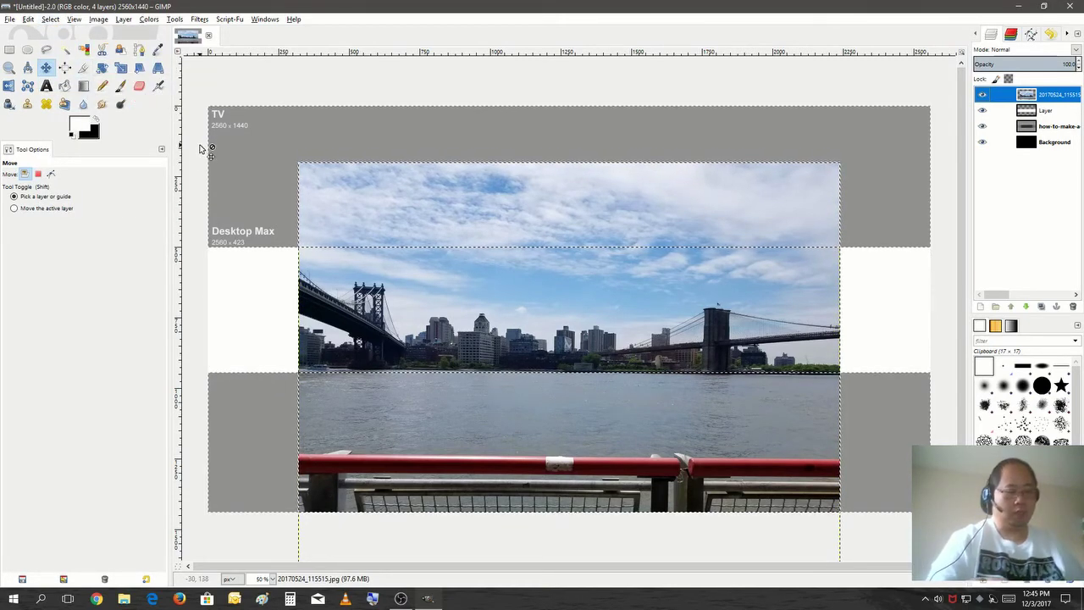
key(Delete)
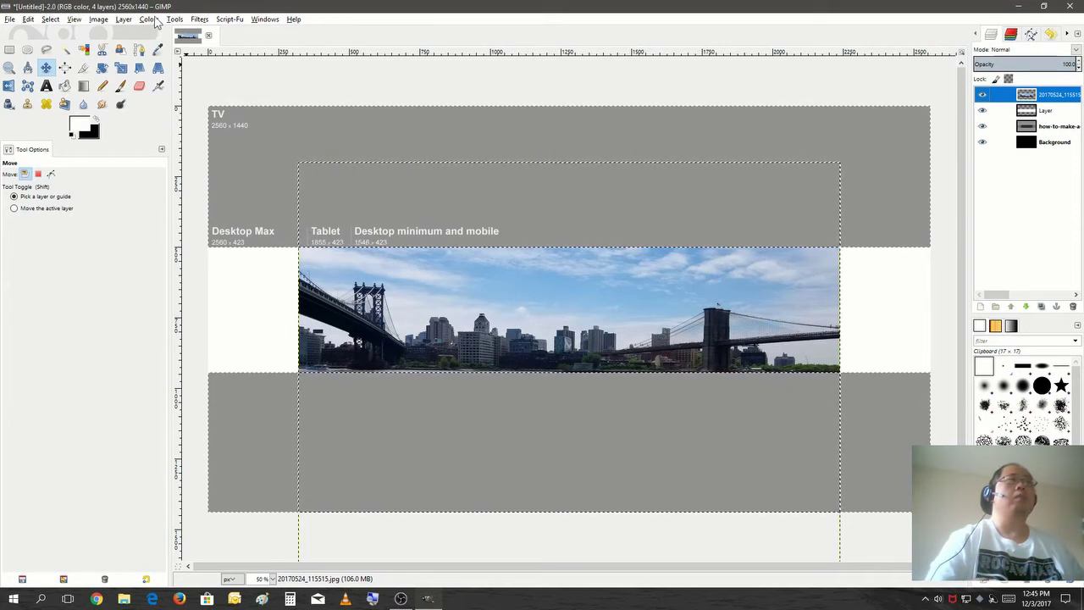
Step: Desaturate the skyline band using Luminosity
click(153, 20)
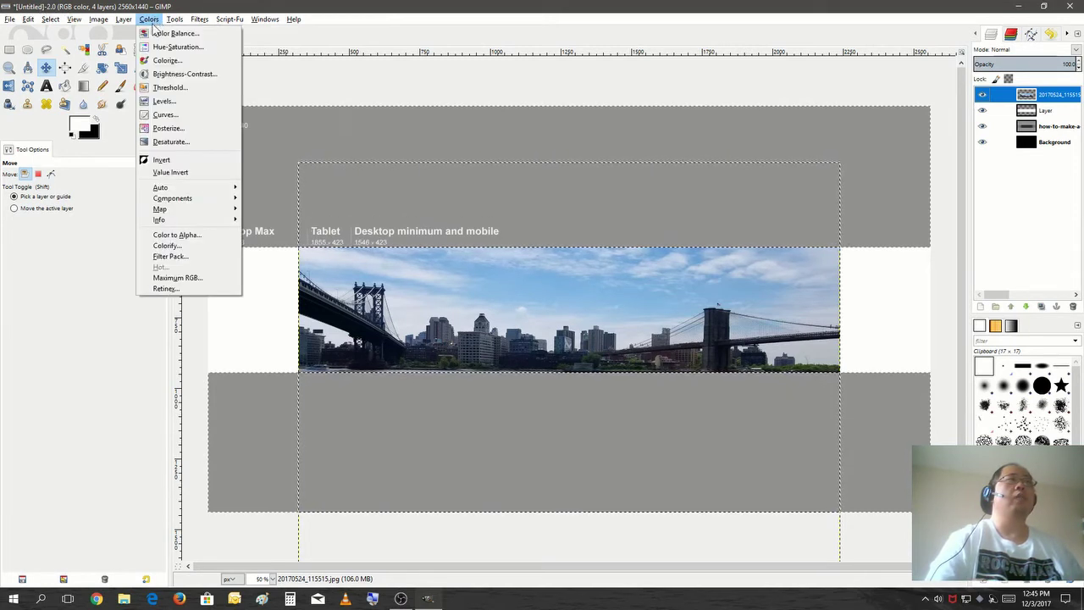
click(170, 142)
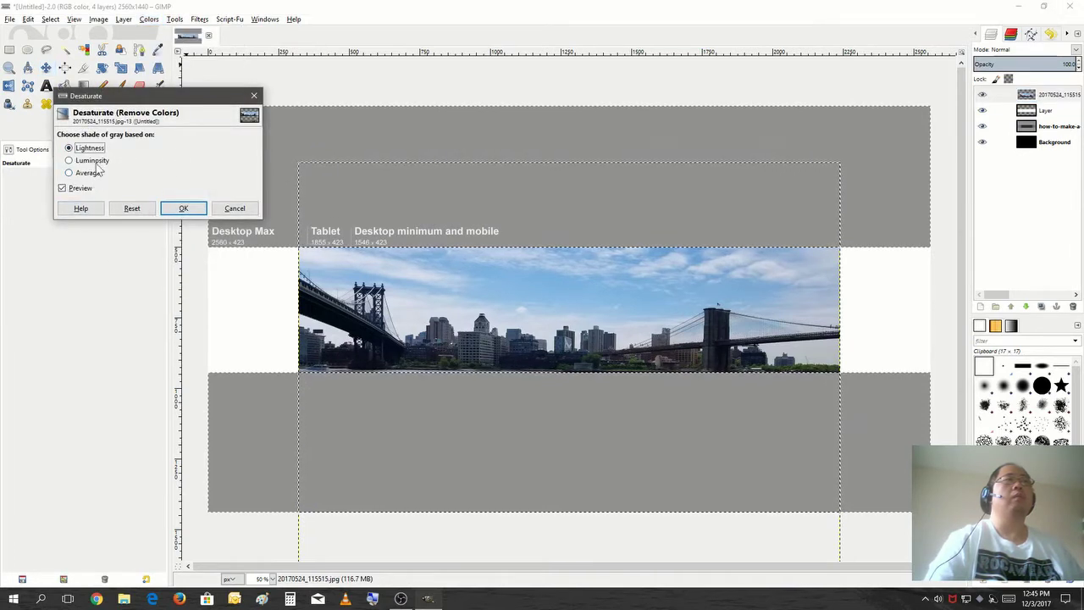
click(99, 162)
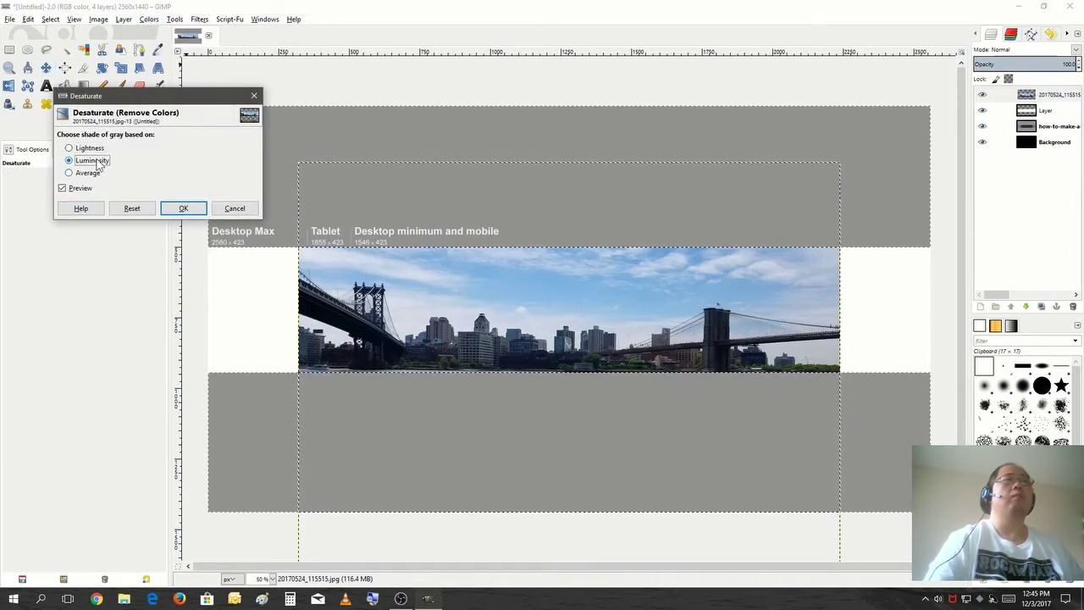
click(166, 208)
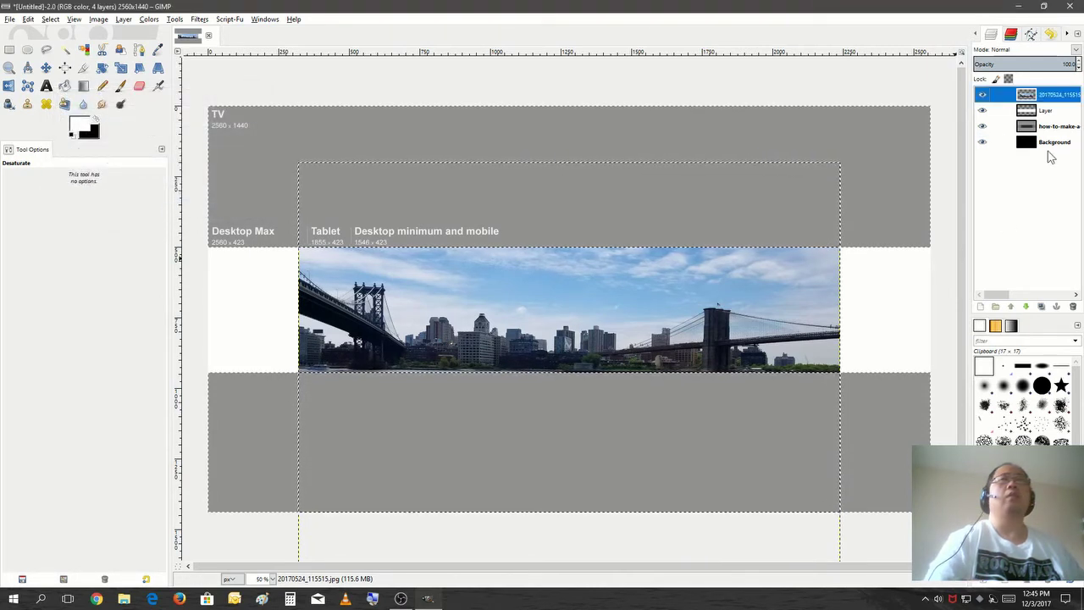
Step: Remove the selection and desaturate the skyline photo again with Luminosity
click(51, 20)
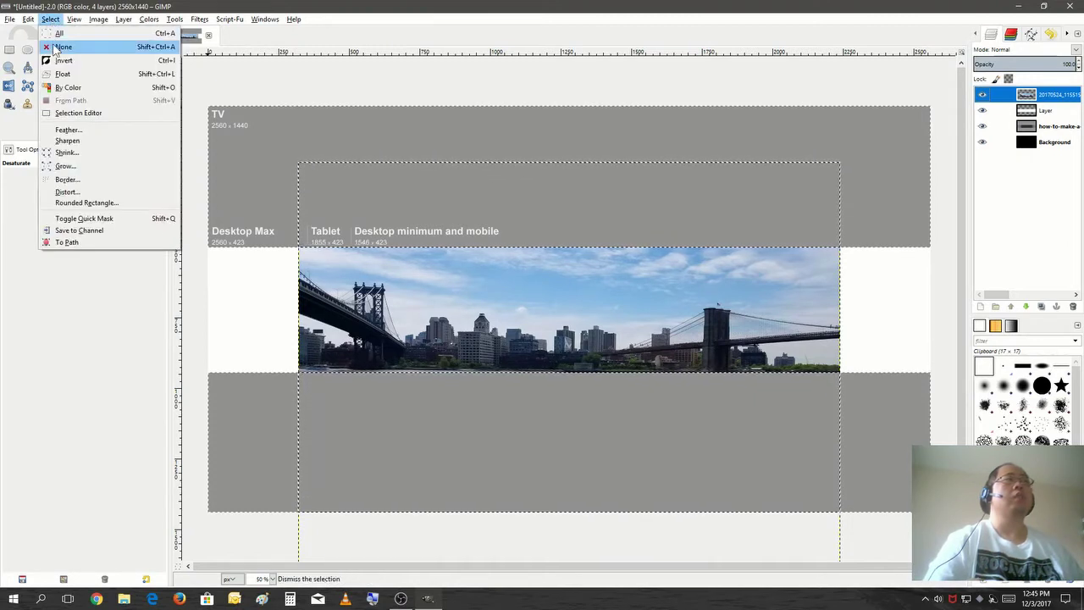
click(56, 48)
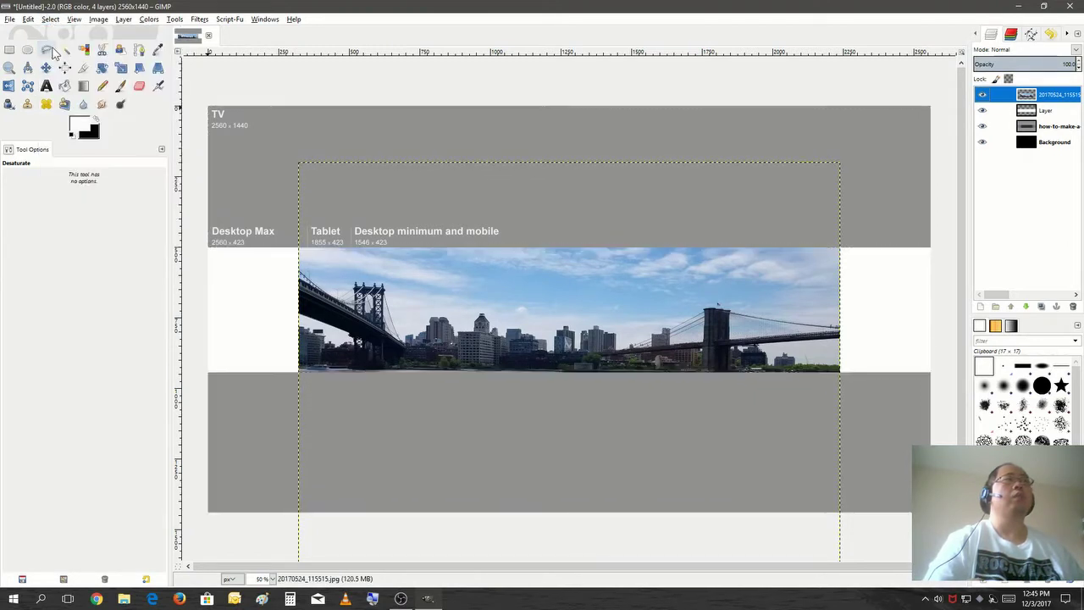
click(149, 19)
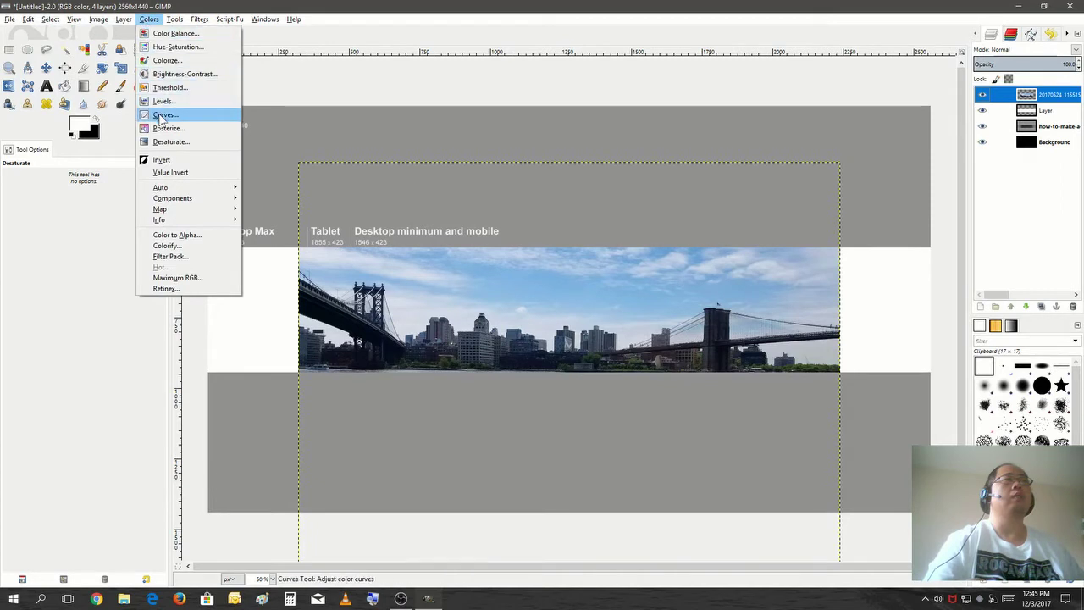
click(173, 144)
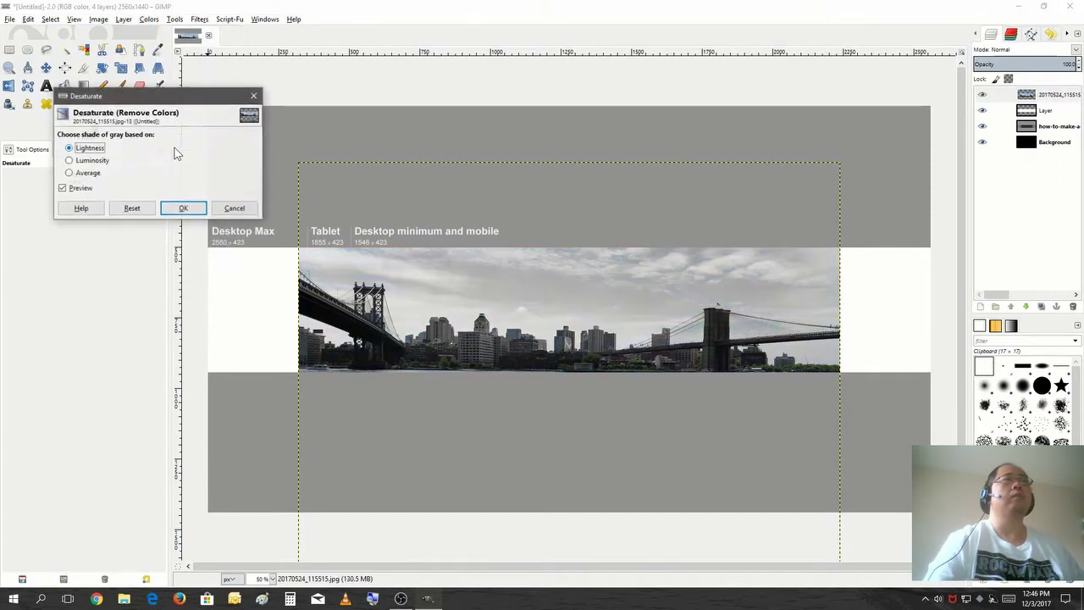
click(85, 160)
click(178, 208)
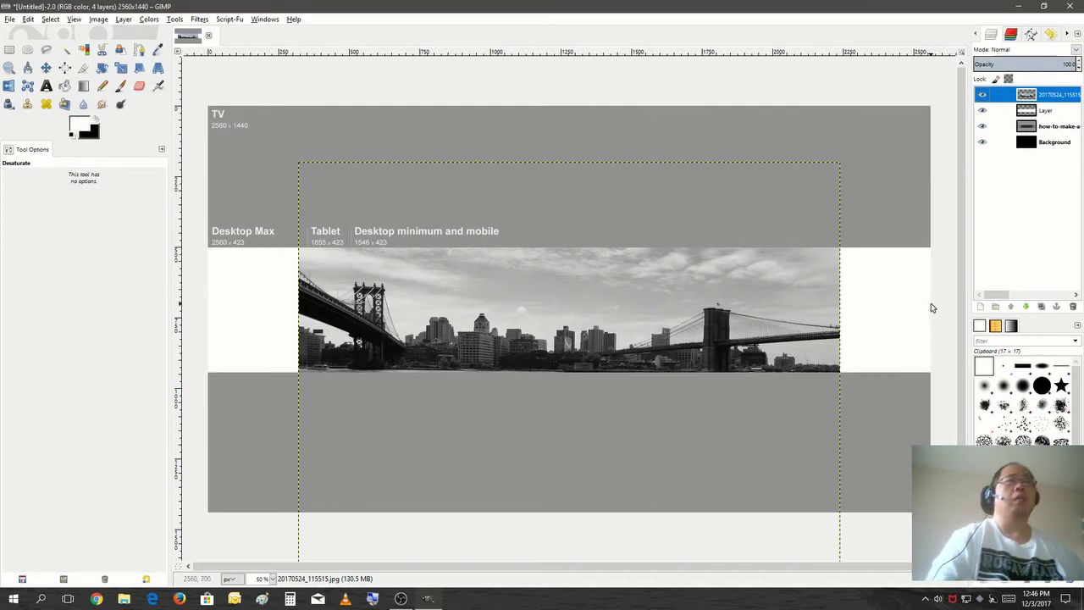
Step: Import mecutout.png as a layer and drag the portrait over the skyline's left side
click(11, 19)
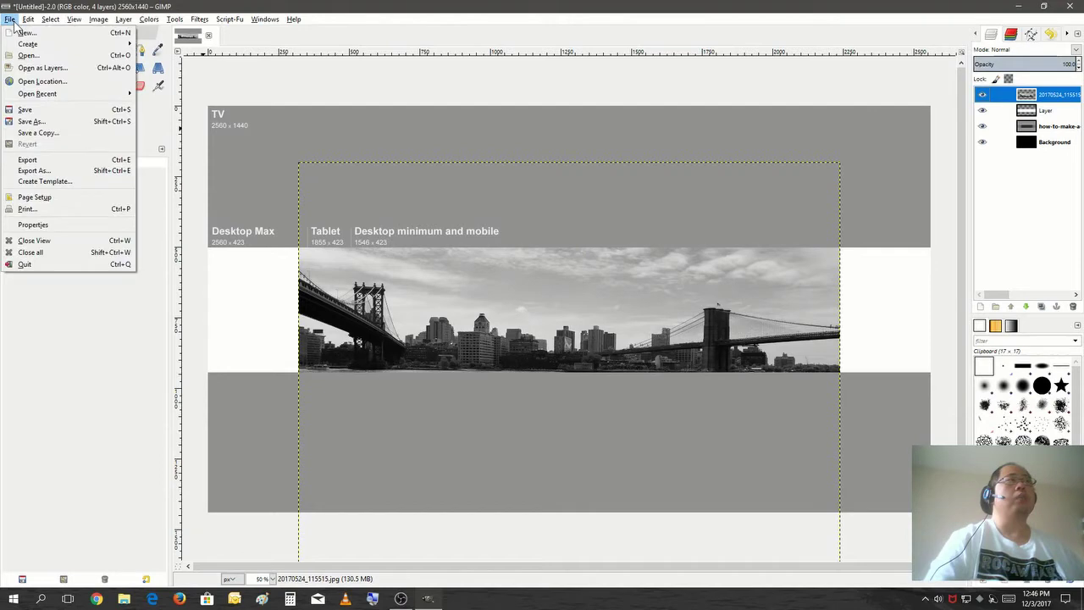
click(34, 69)
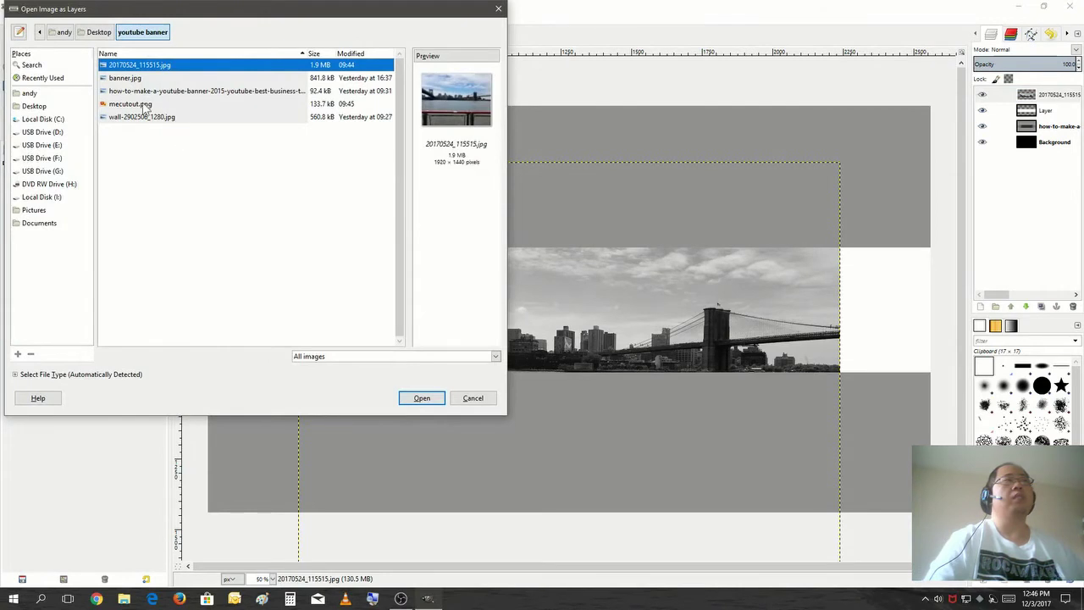
click(136, 103)
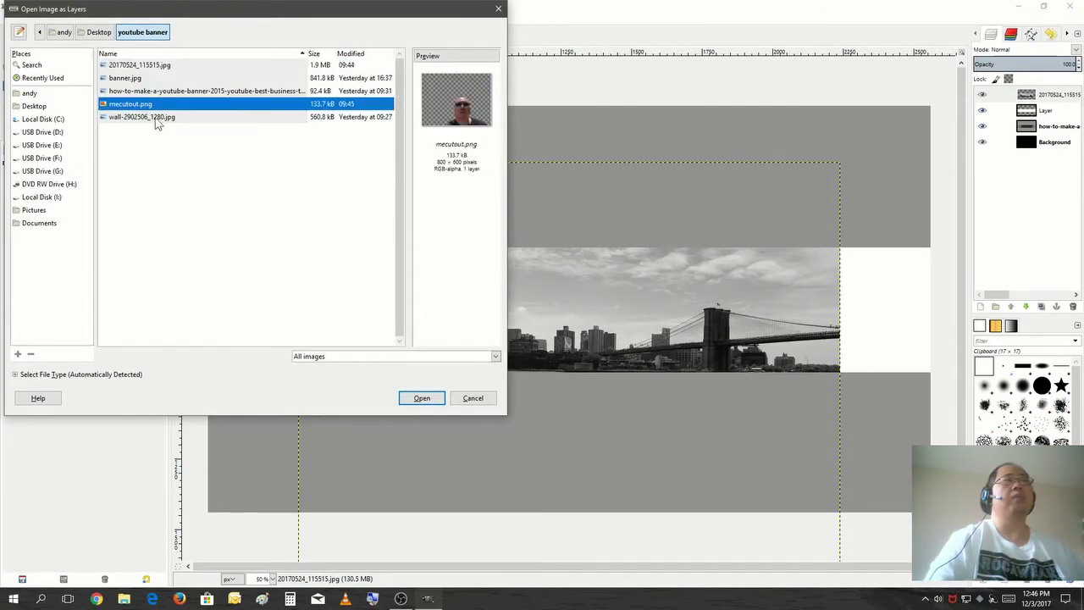
click(431, 399)
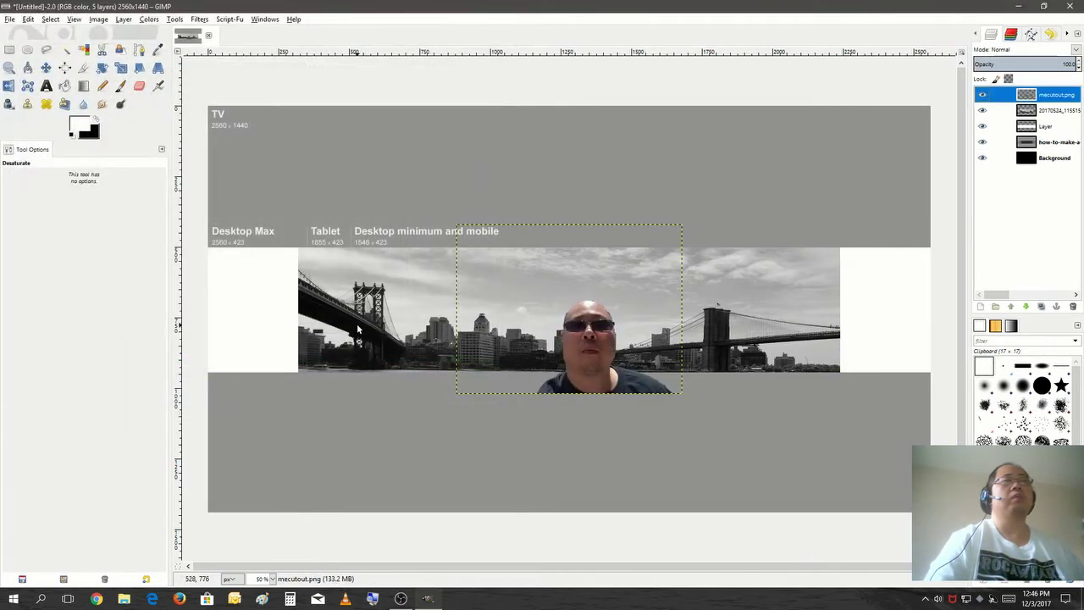
click(45, 68)
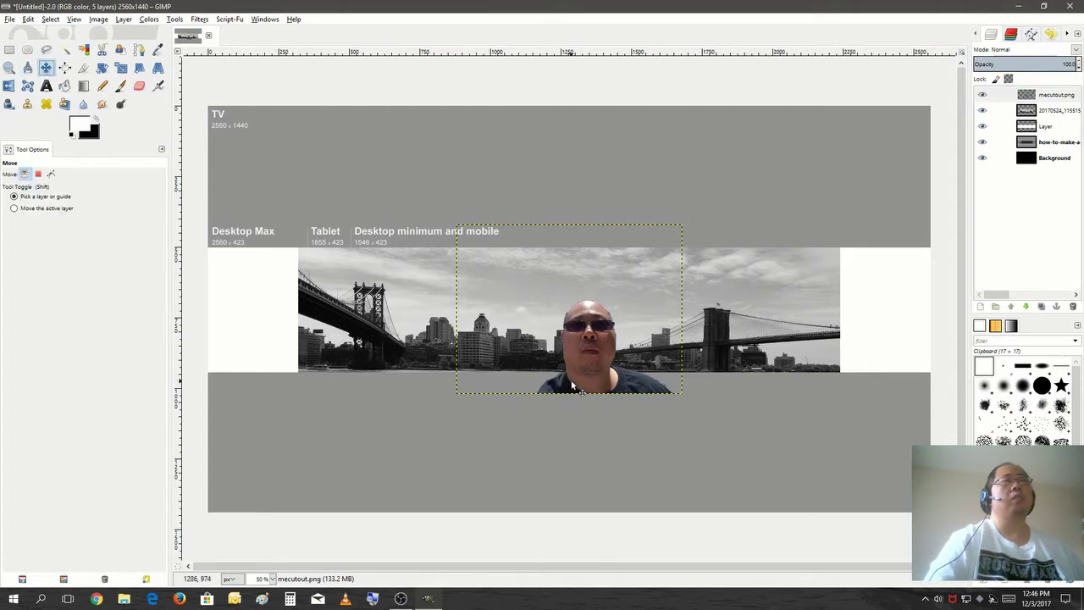
drag(572, 386, 417, 364)
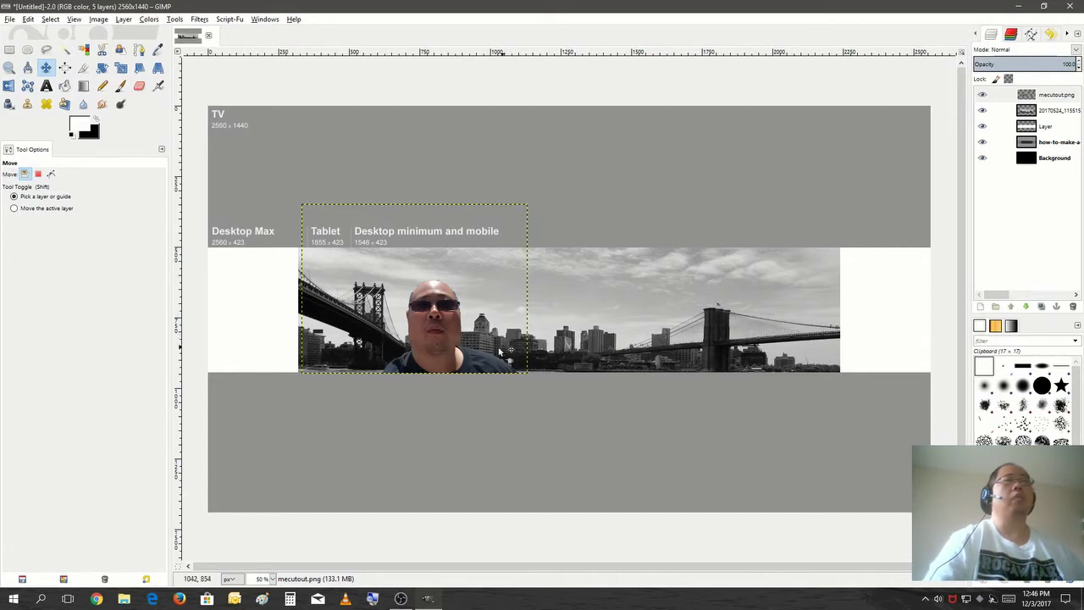
Step: Add a horizontal guide at 50%
click(98, 19)
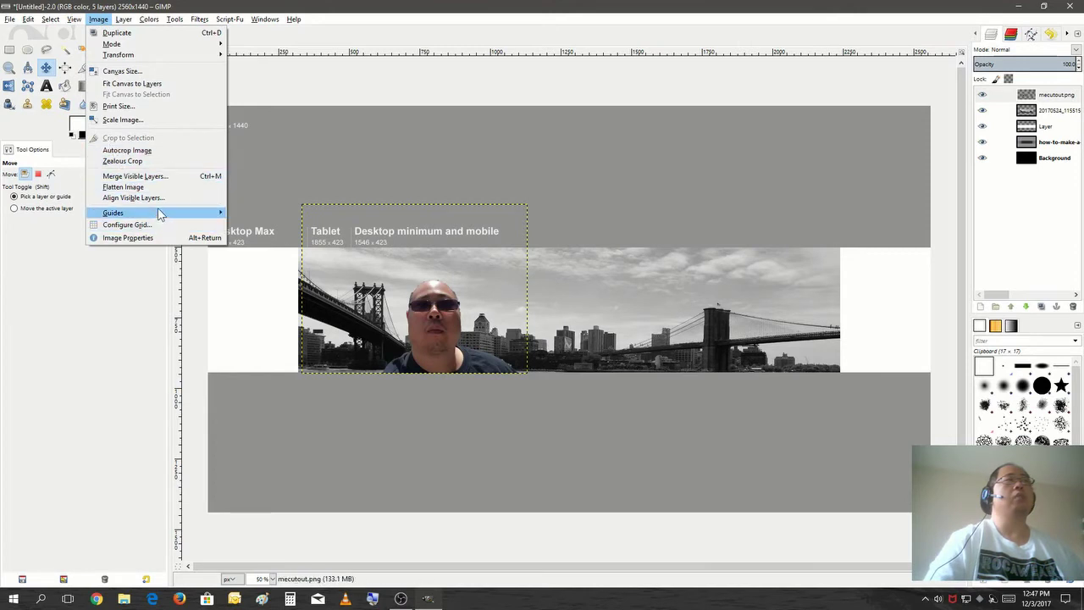
mouse_move(161, 214)
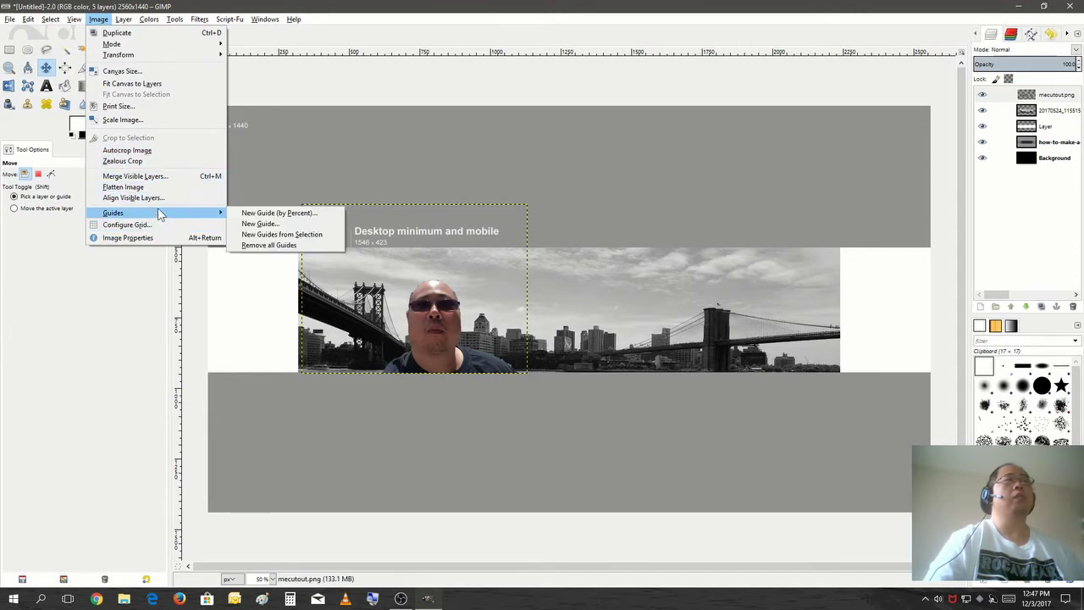
click(239, 217)
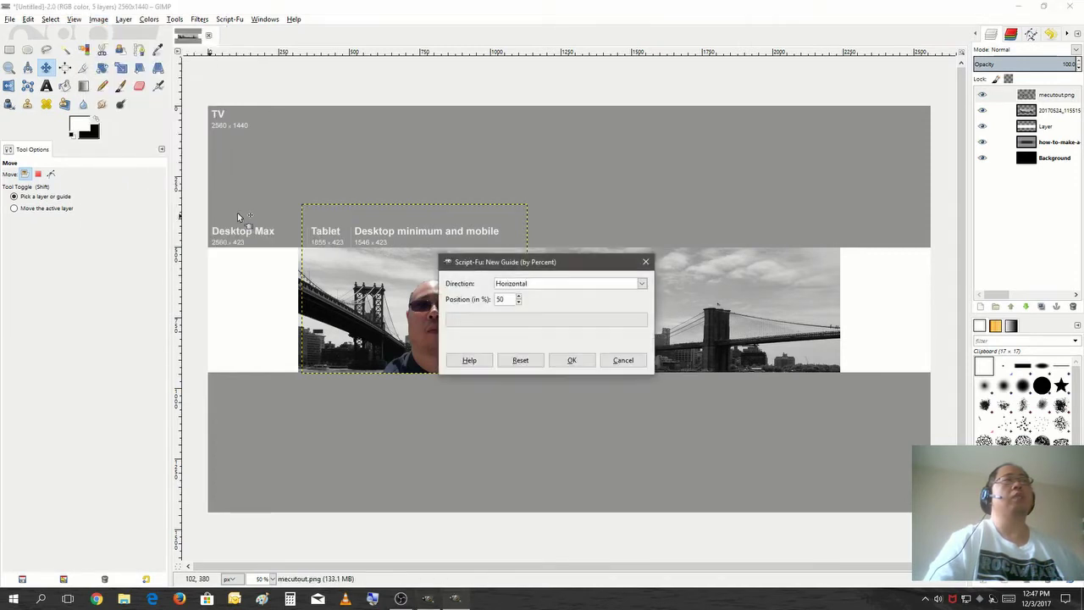
click(573, 360)
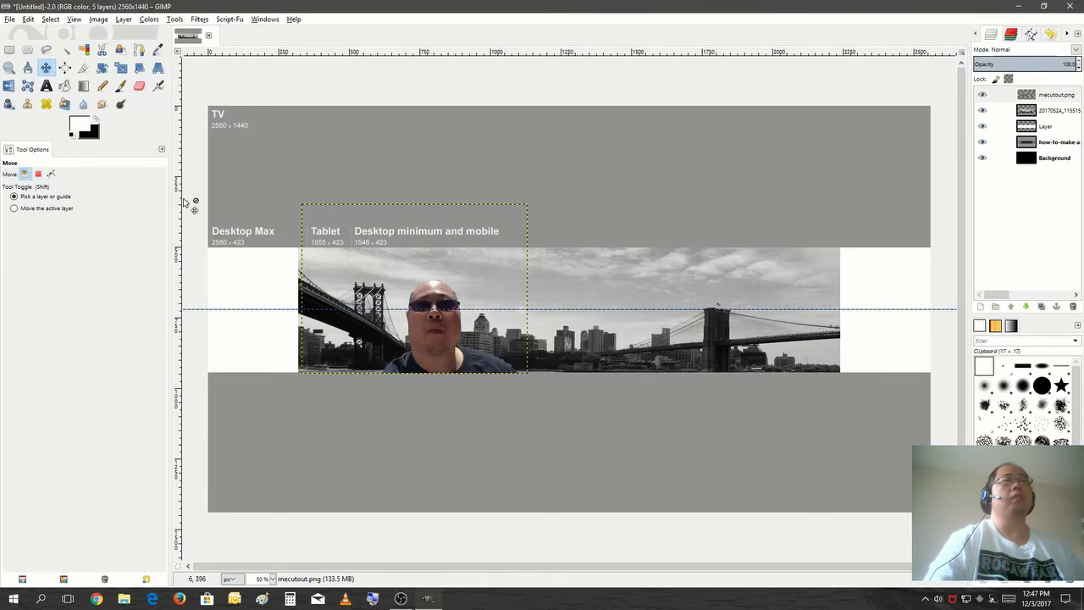
Step: Add a vertical guide at 50% and shift the portrait slightly right
click(98, 19)
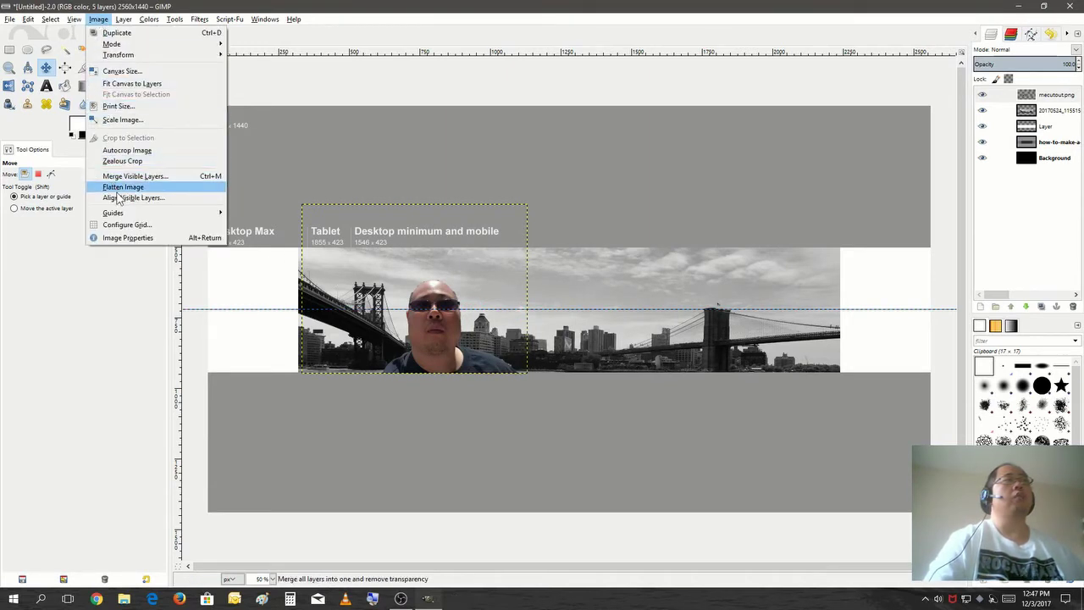
mouse_move(123, 213)
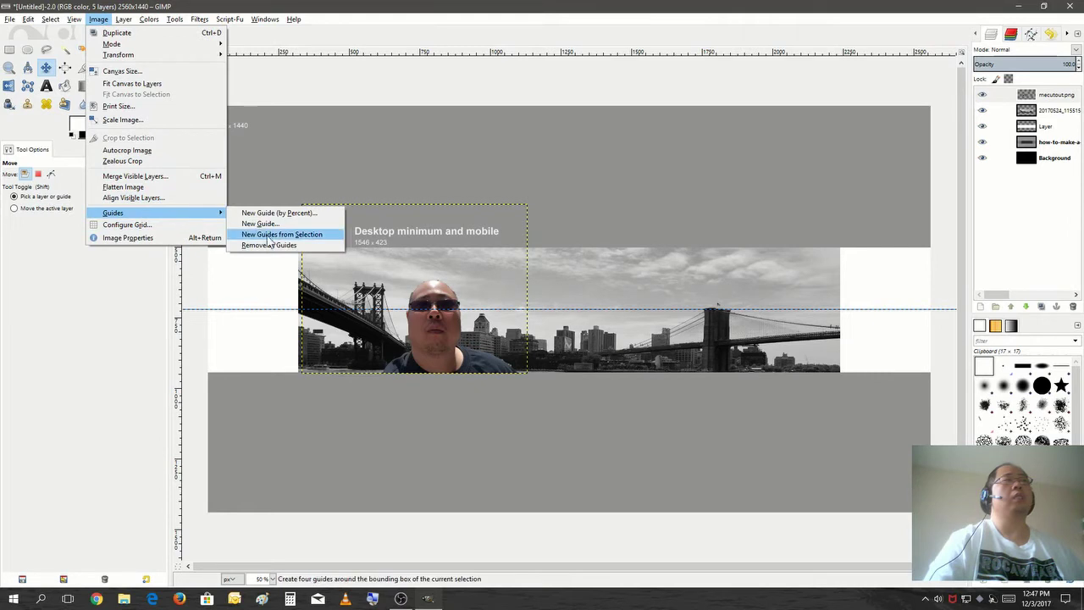
click(278, 213)
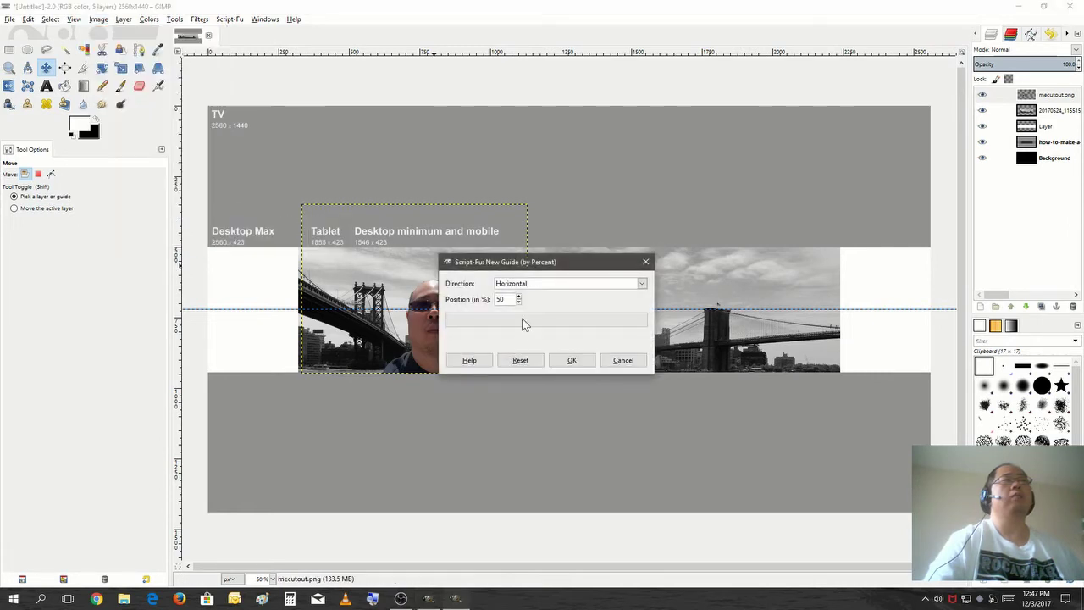
click(525, 284)
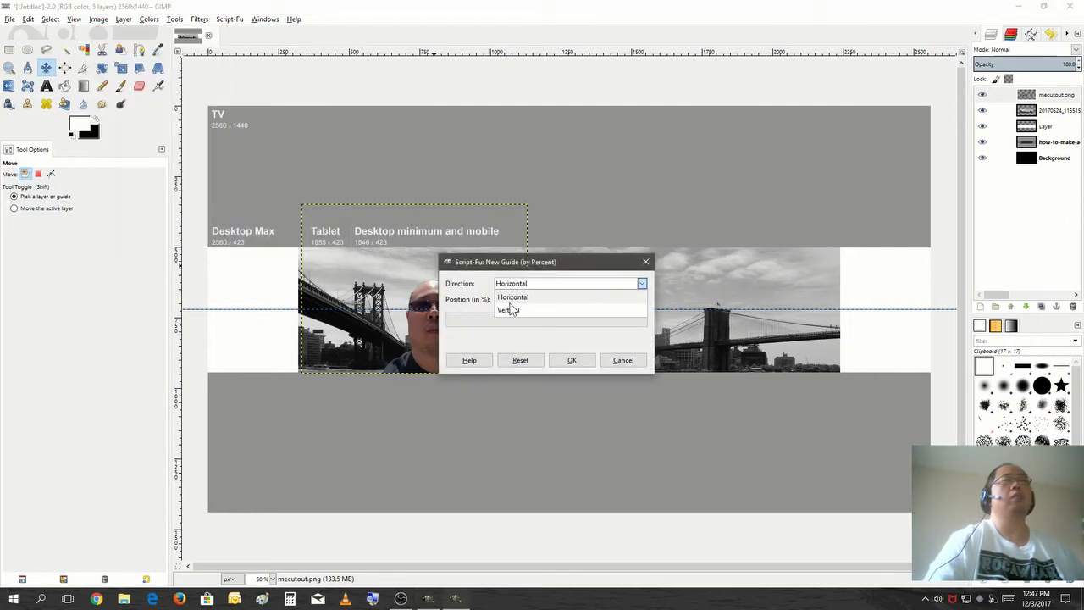
click(511, 311)
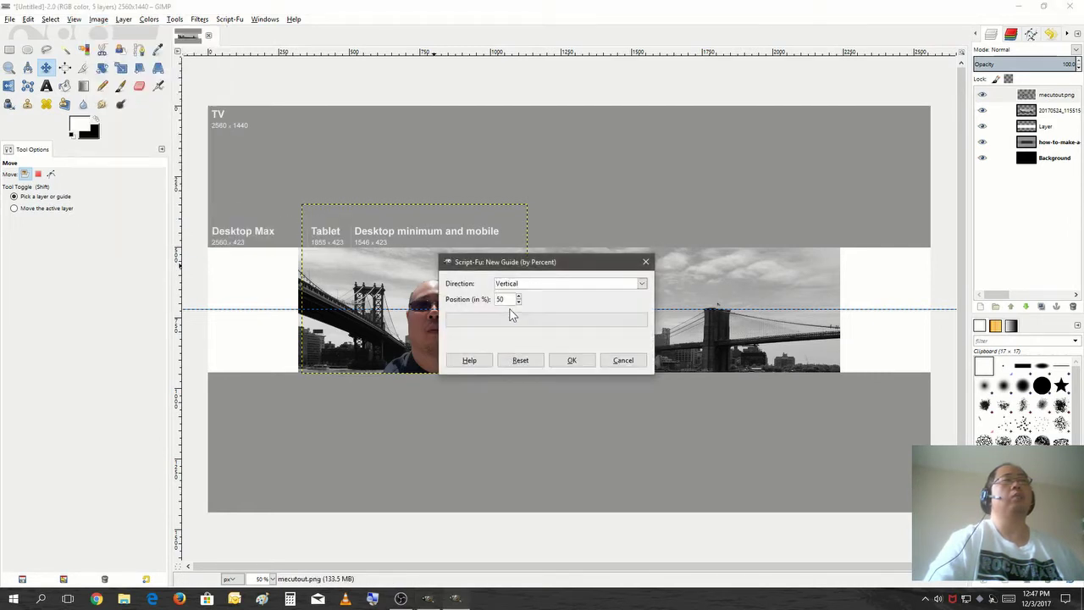
click(561, 360)
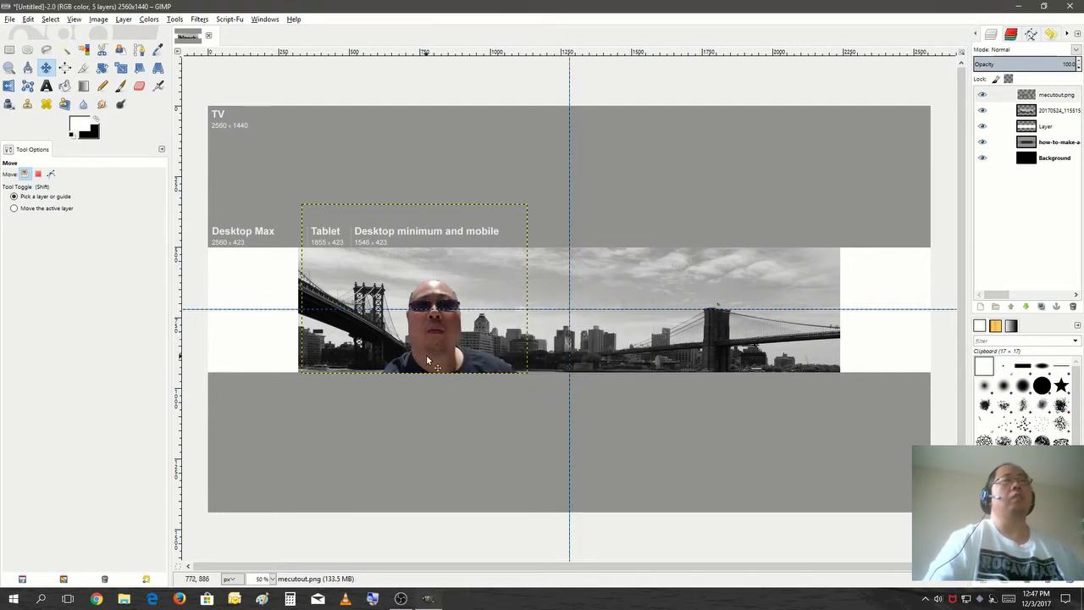
drag(428, 356, 463, 354)
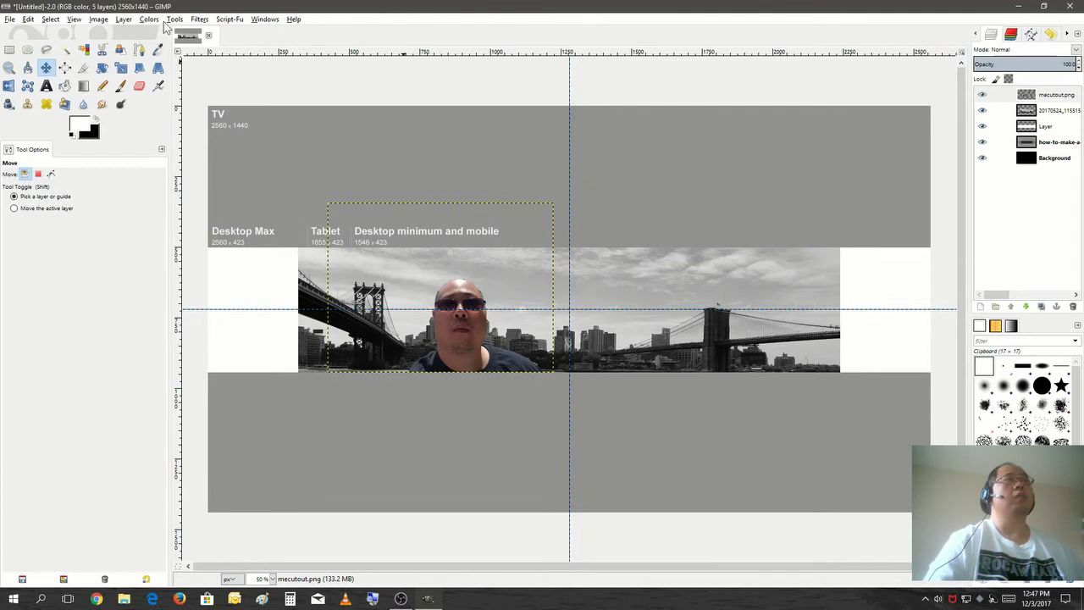
Step: Desaturate the portrait cutout using Lightness after previewing Luminosity
click(149, 20)
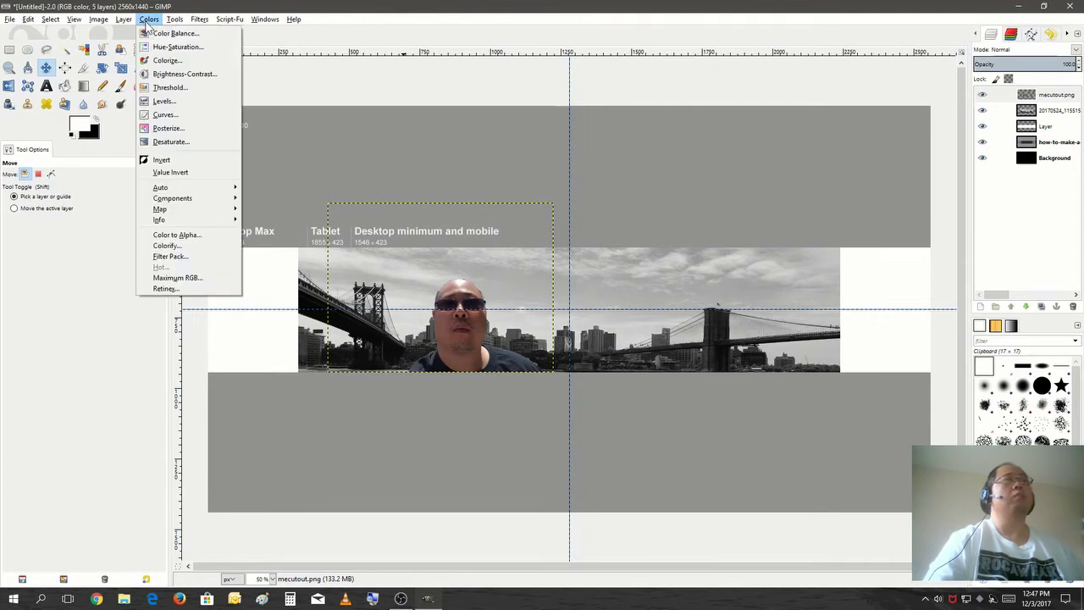
click(167, 141)
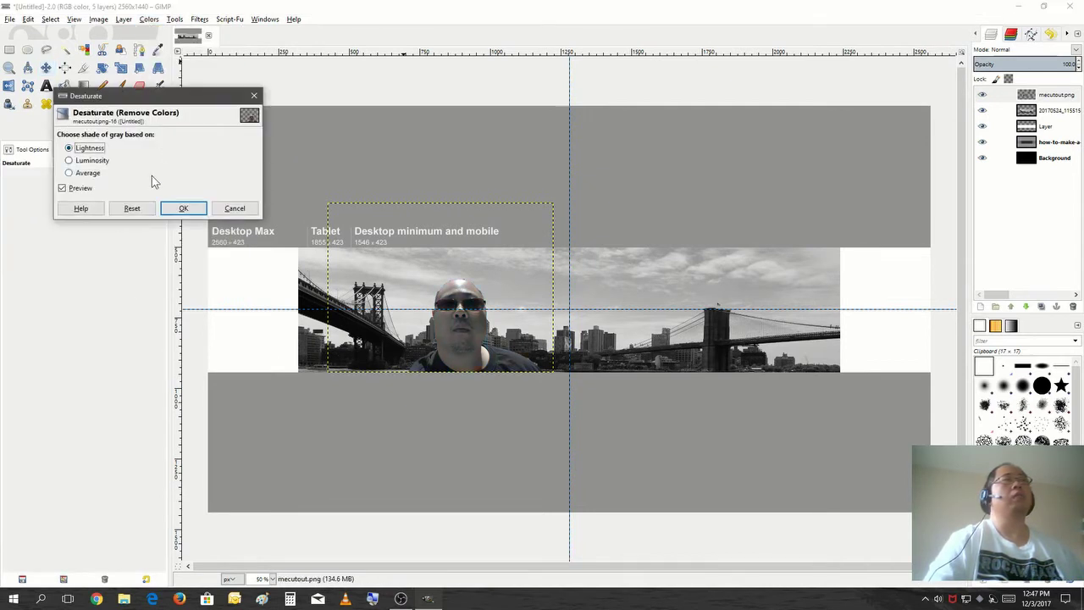
click(79, 162)
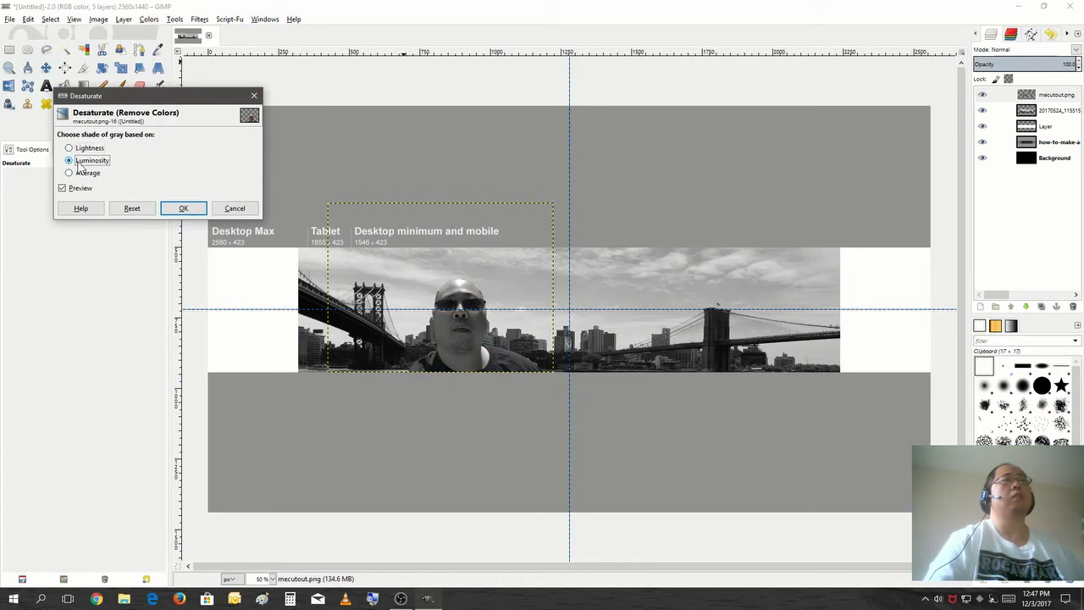
click(88, 149)
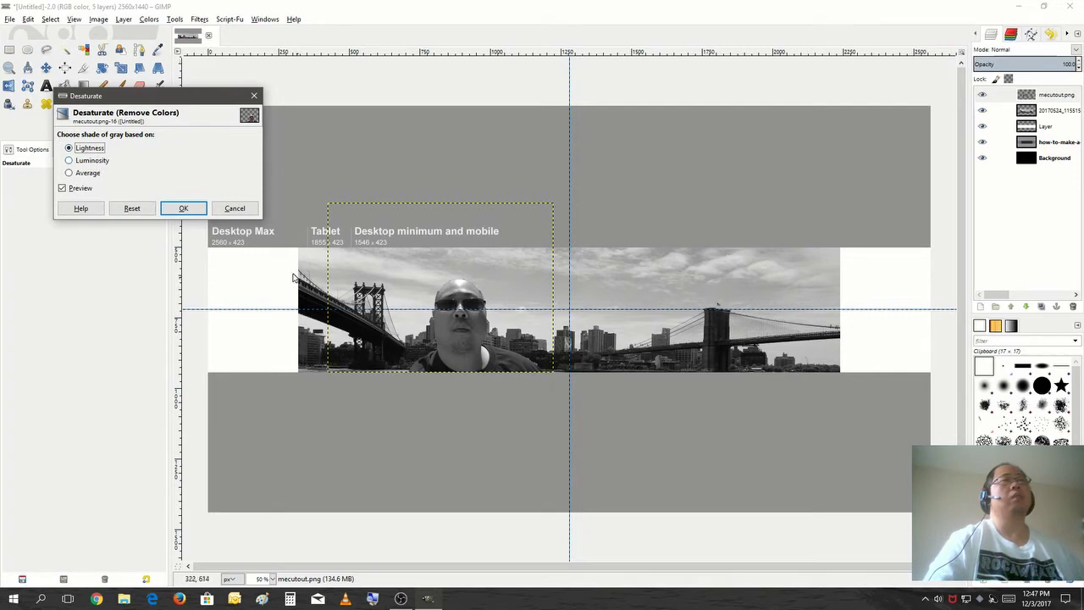
click(183, 208)
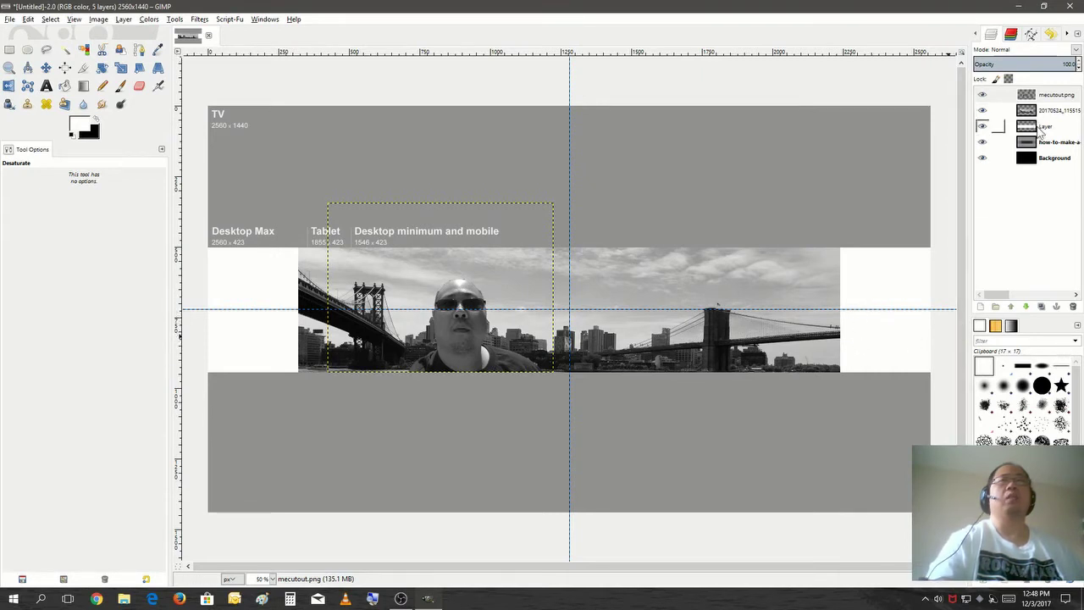
Step: Add a fully opaque white layer mask to the skyline photo layer
click(1063, 113)
right_click(1065, 110)
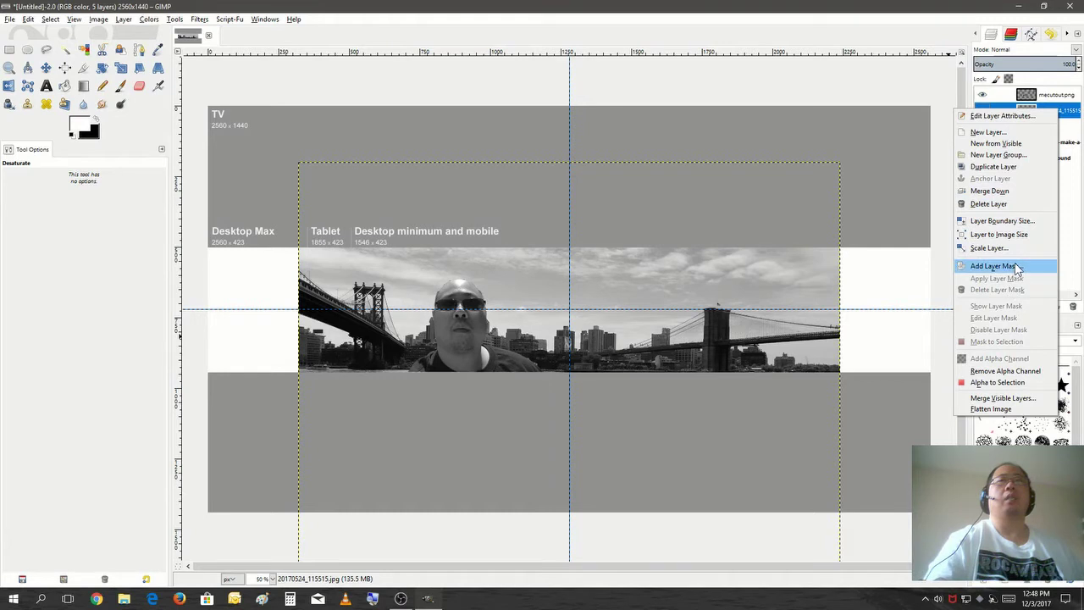
click(999, 266)
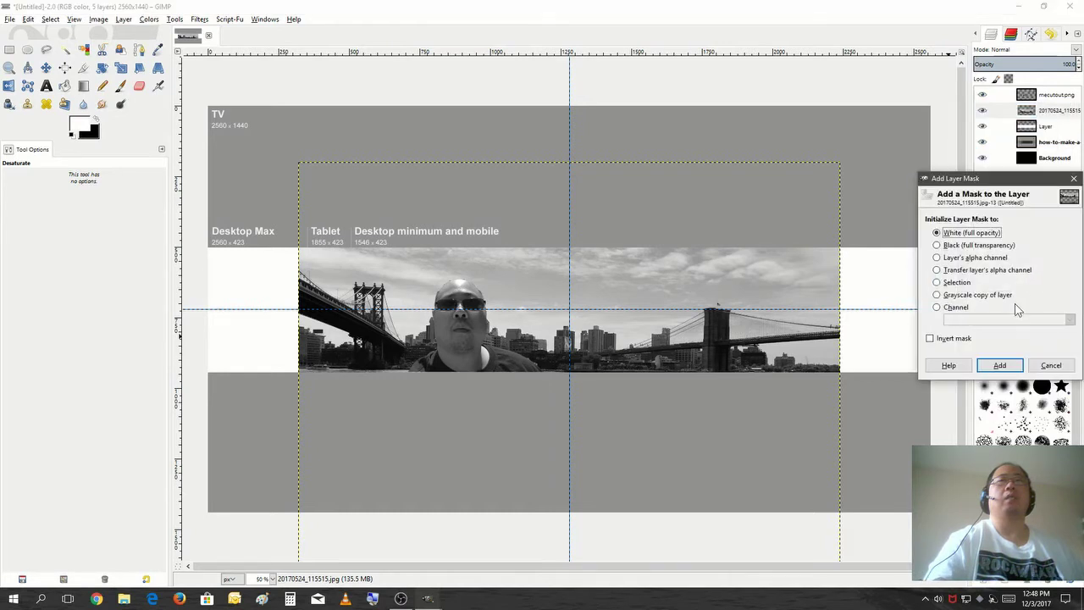
click(1001, 369)
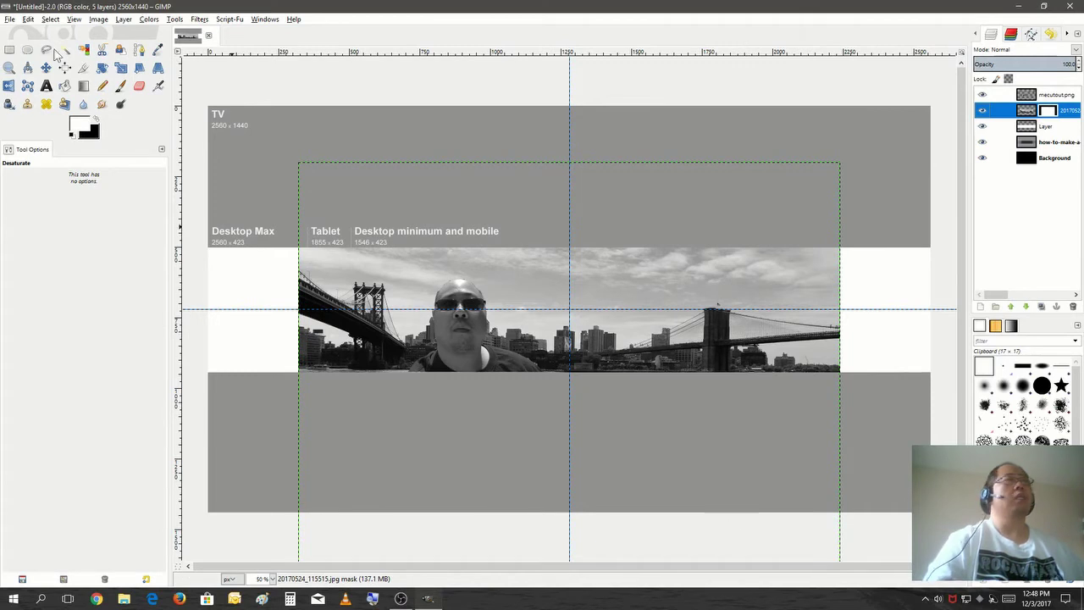
Step: Drag a Shaped (spherical) gradient across the skyline mask so its edges fade to white
click(84, 88)
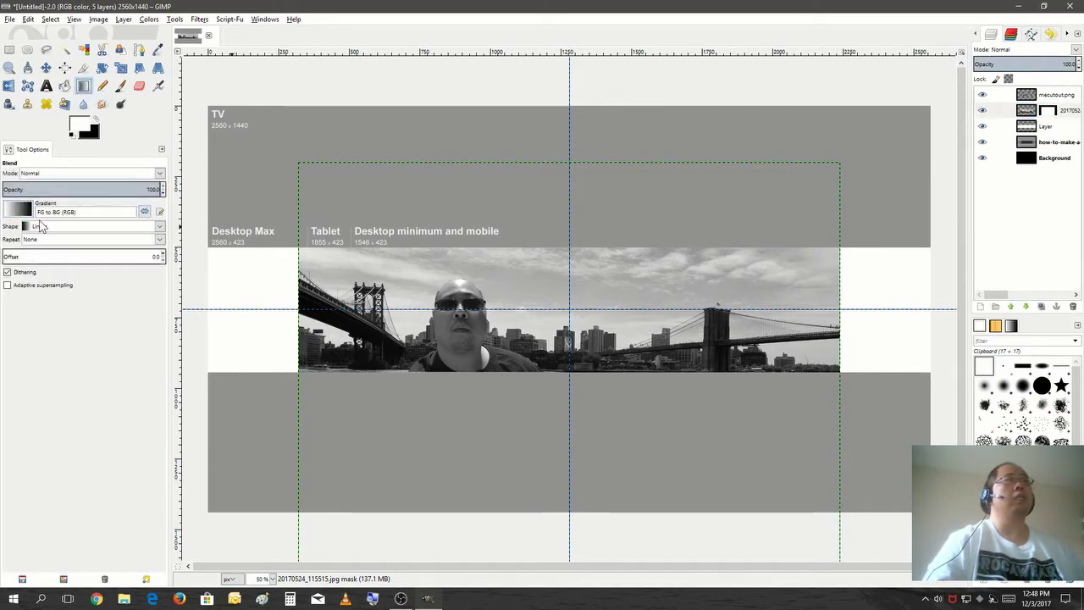
click(49, 233)
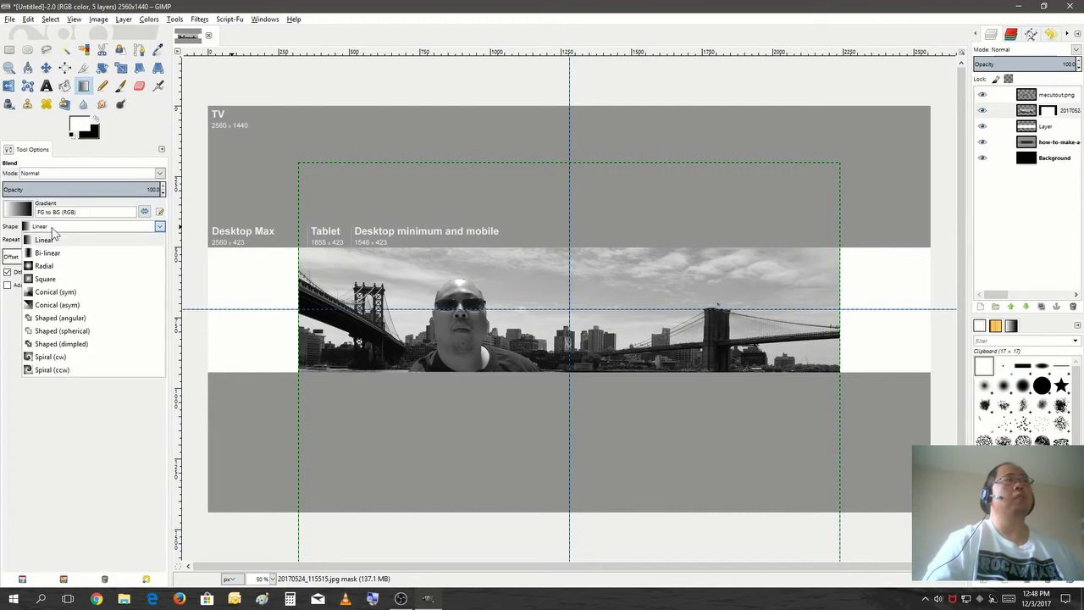
click(82, 333)
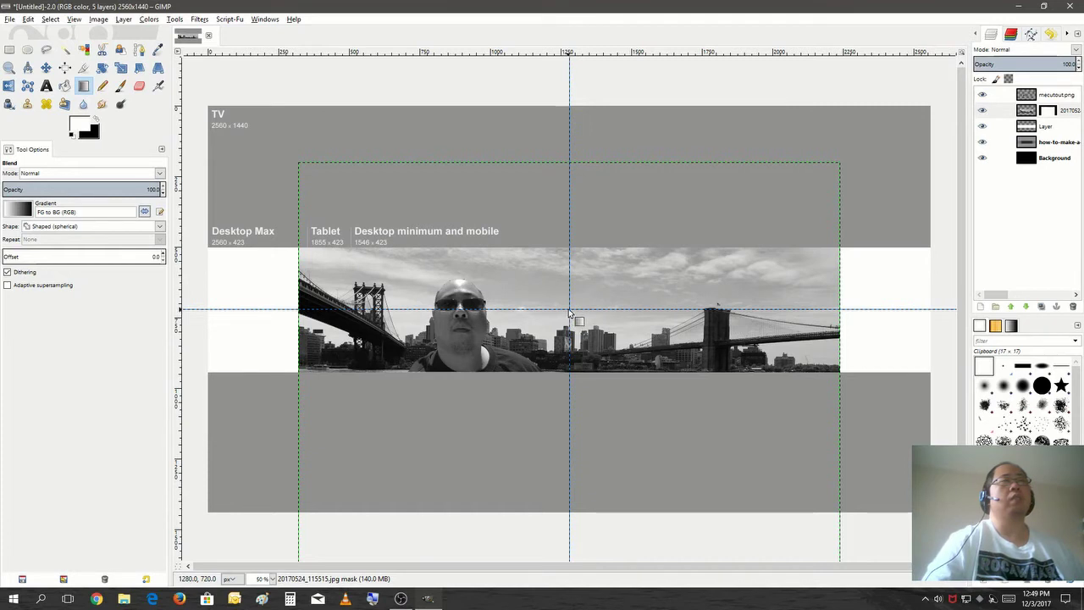
drag(569, 313, 280, 315)
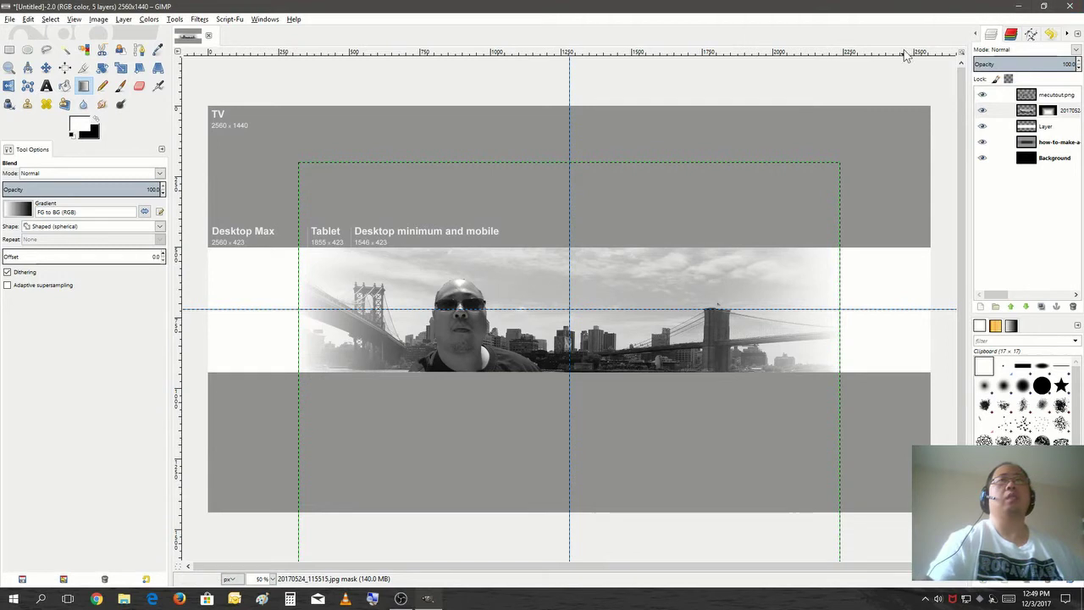
click(1063, 94)
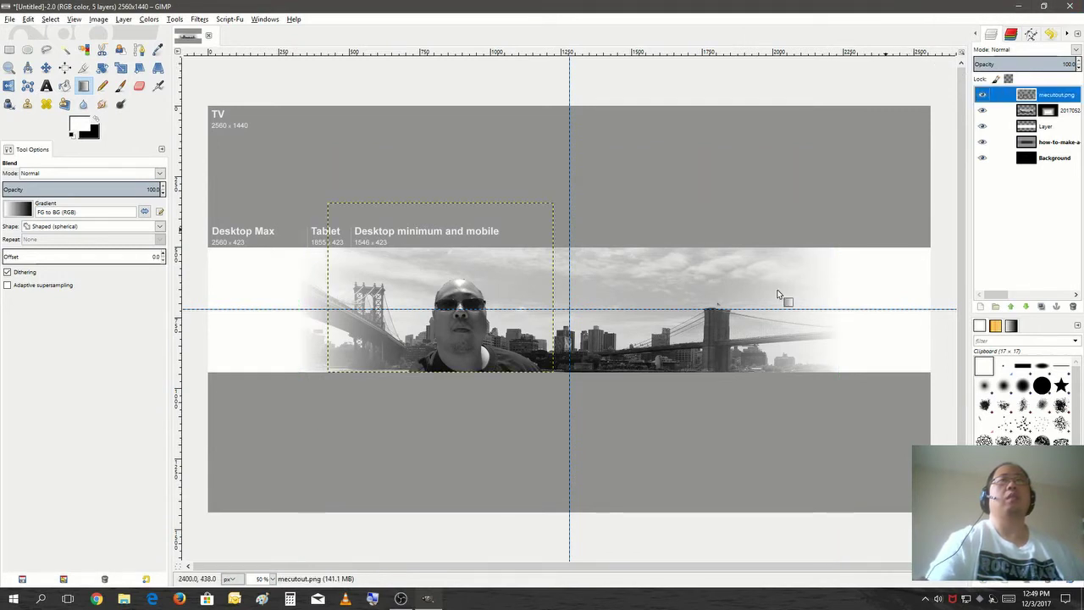
click(46, 87)
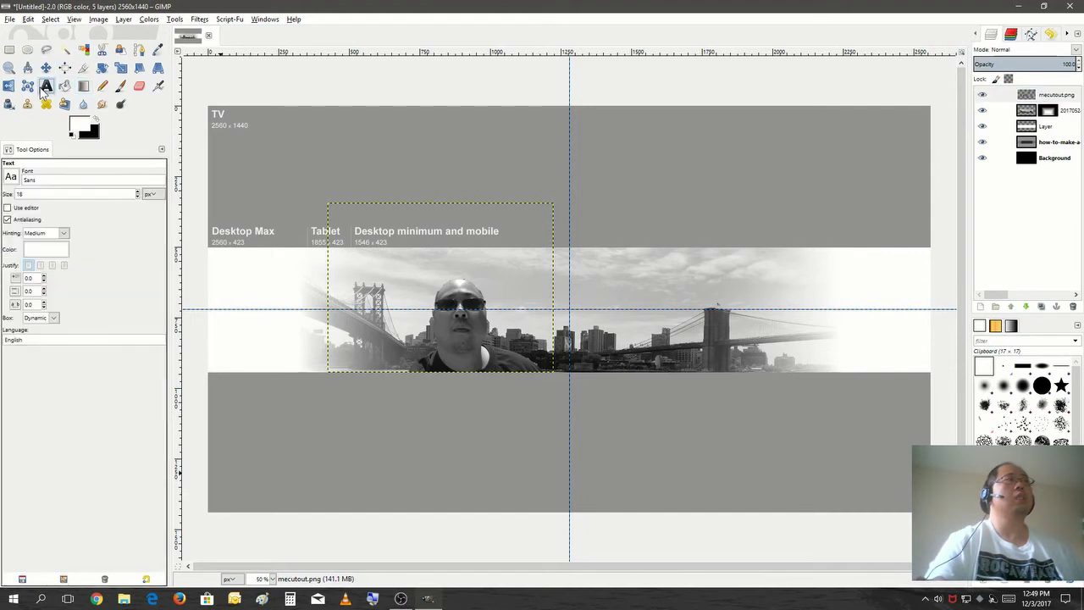
Step: Choose the LaksOner Bold font for the Text tool
click(12, 177)
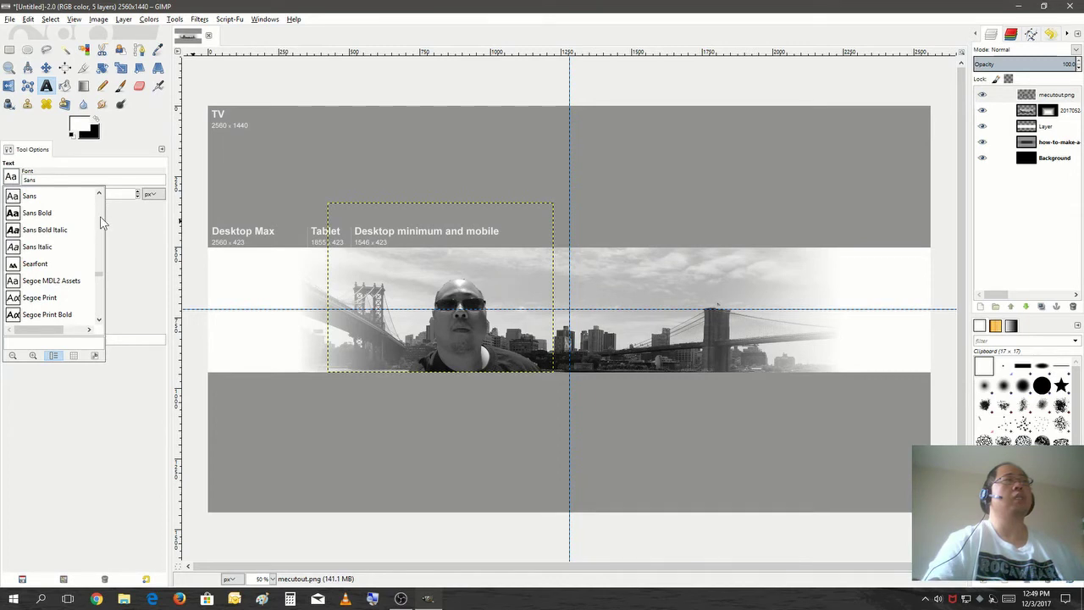
scroll(100, 222, up, 3)
scroll(100, 230, up, 2)
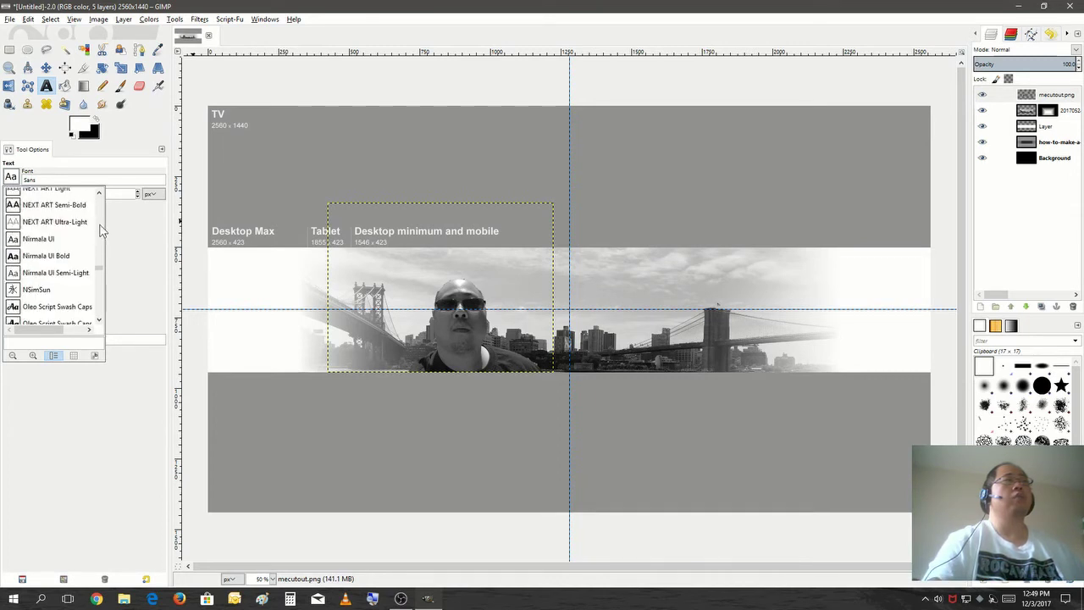
scroll(100, 229, up, 3)
scroll(100, 229, up, 3)
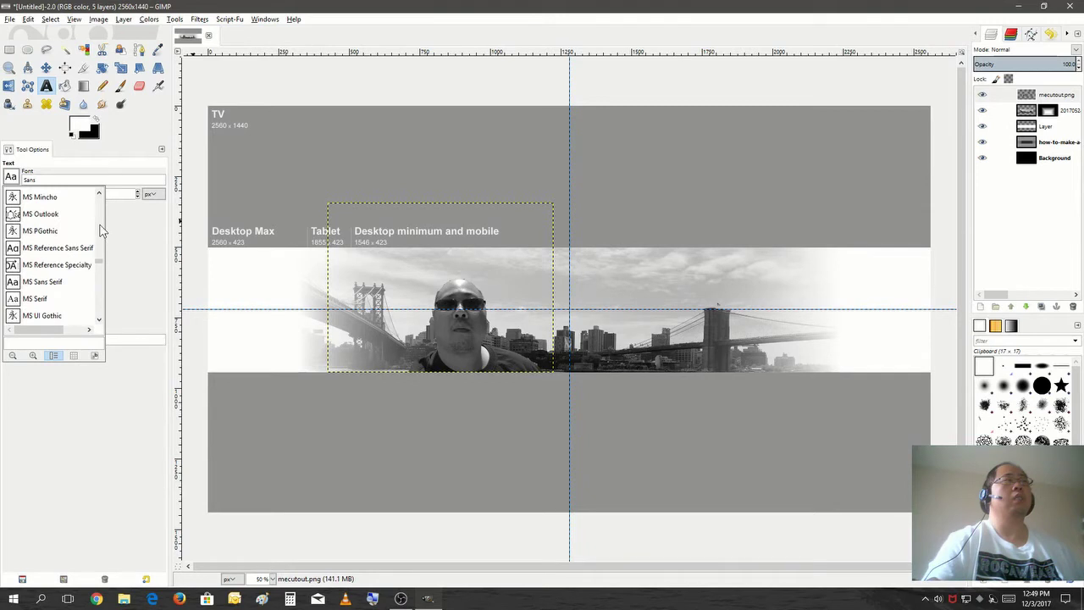
scroll(100, 229, up, 12)
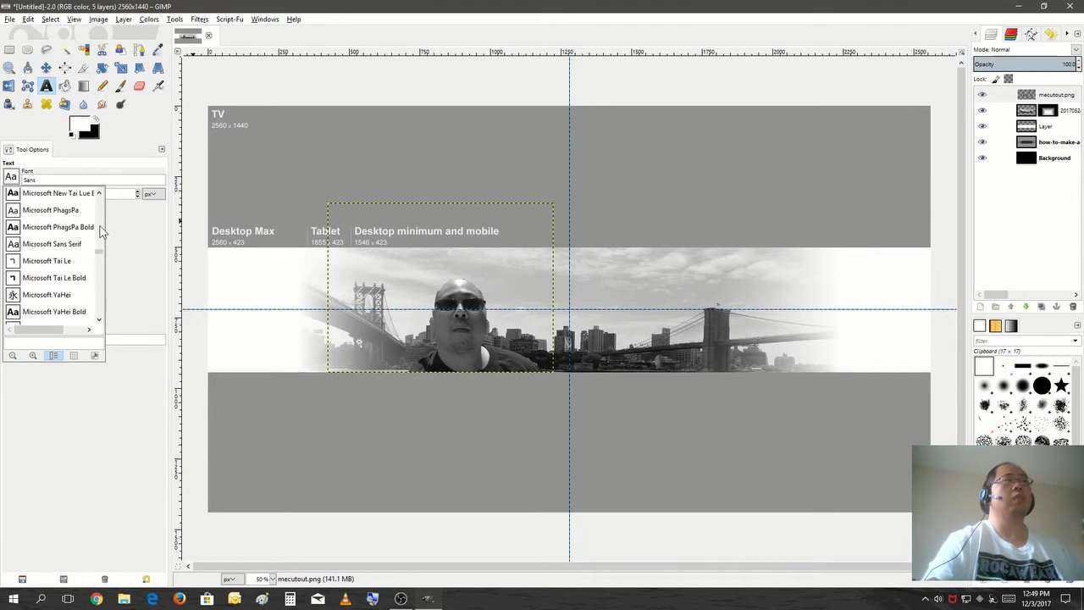
scroll(100, 230, up, 6)
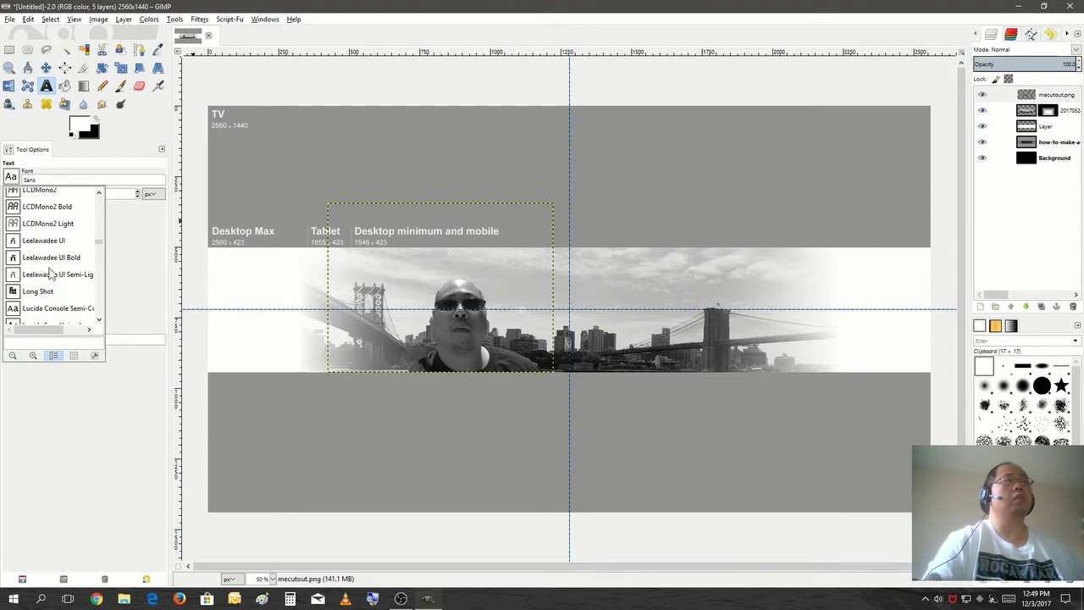
scroll(51, 272, down, 1)
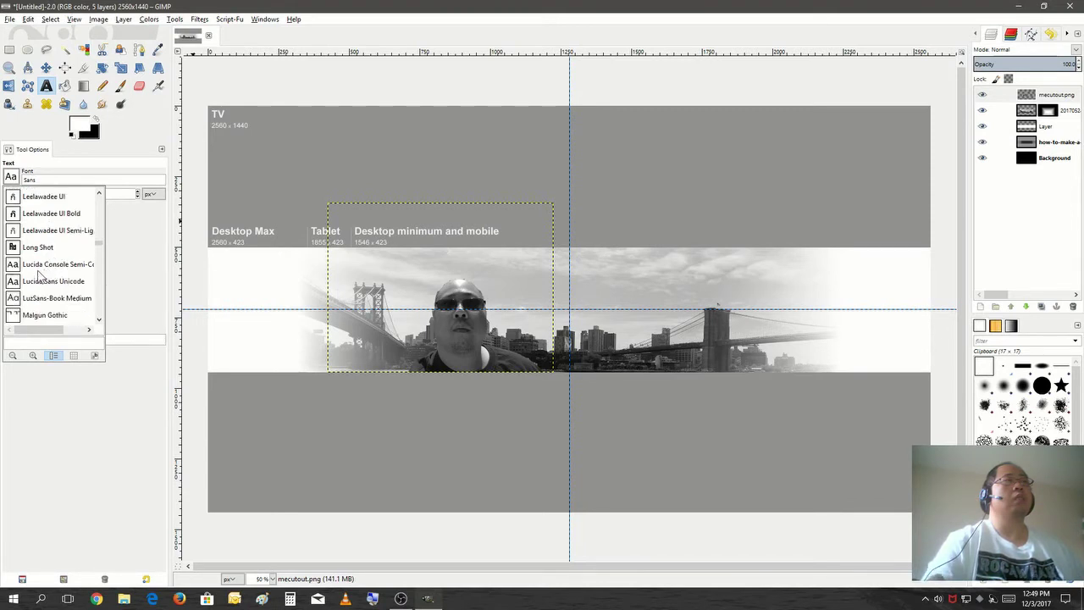
scroll(31, 305, up, 2)
scroll(34, 286, up, 2)
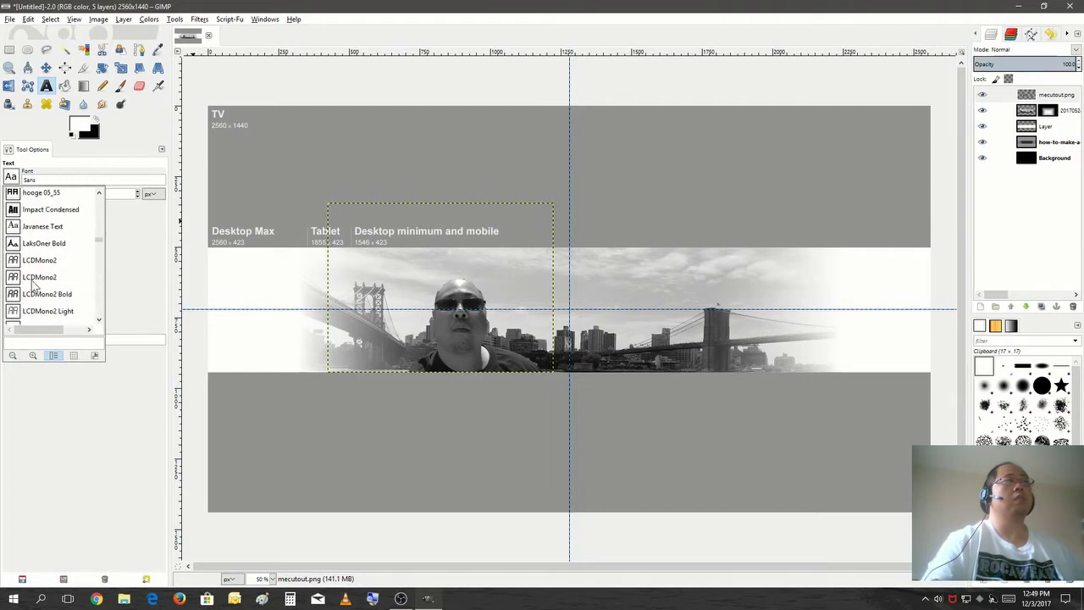
click(35, 246)
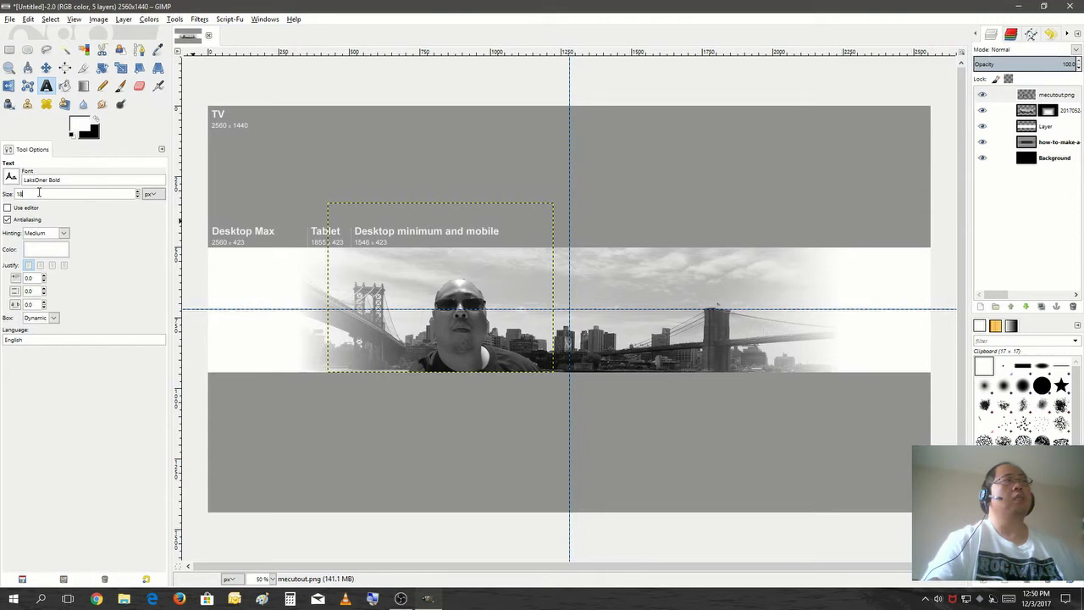
Step: Set black text, size 175 and centred justification, then draw the title text box
click(96, 121)
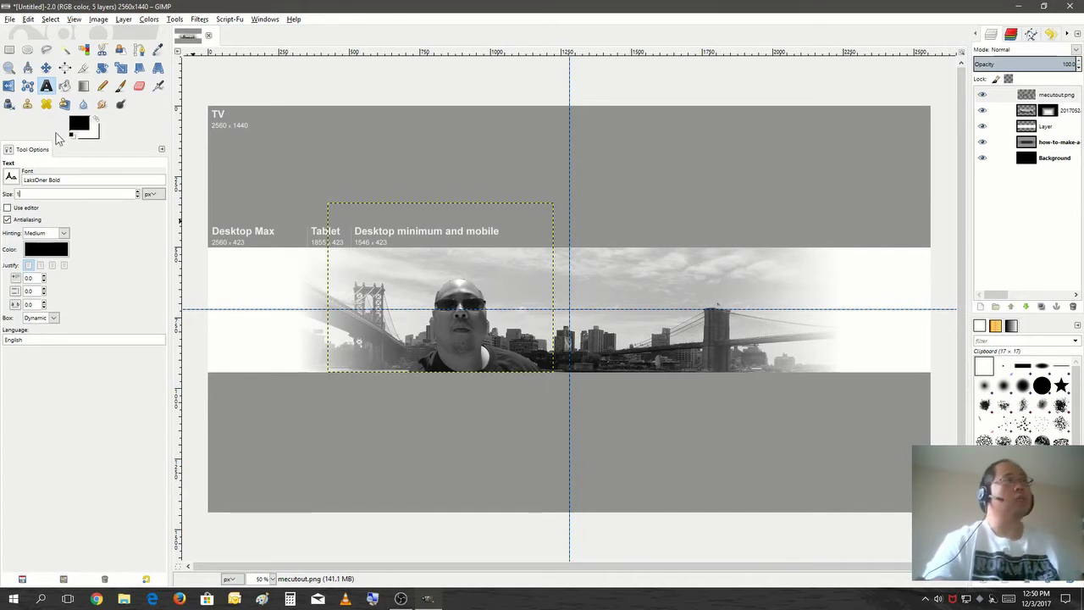
key(BackSpace)
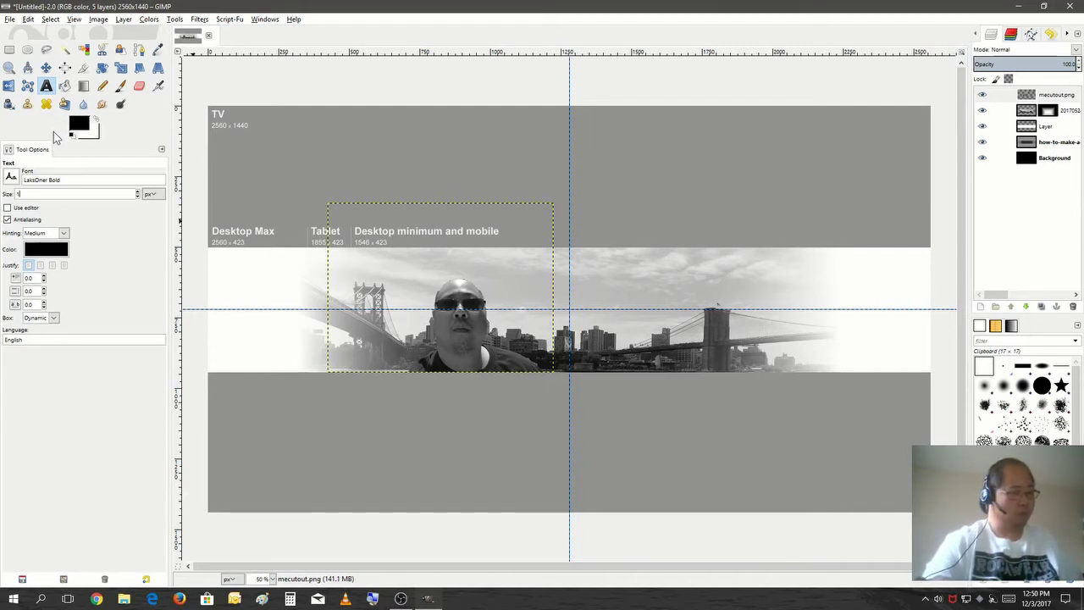
text(75)
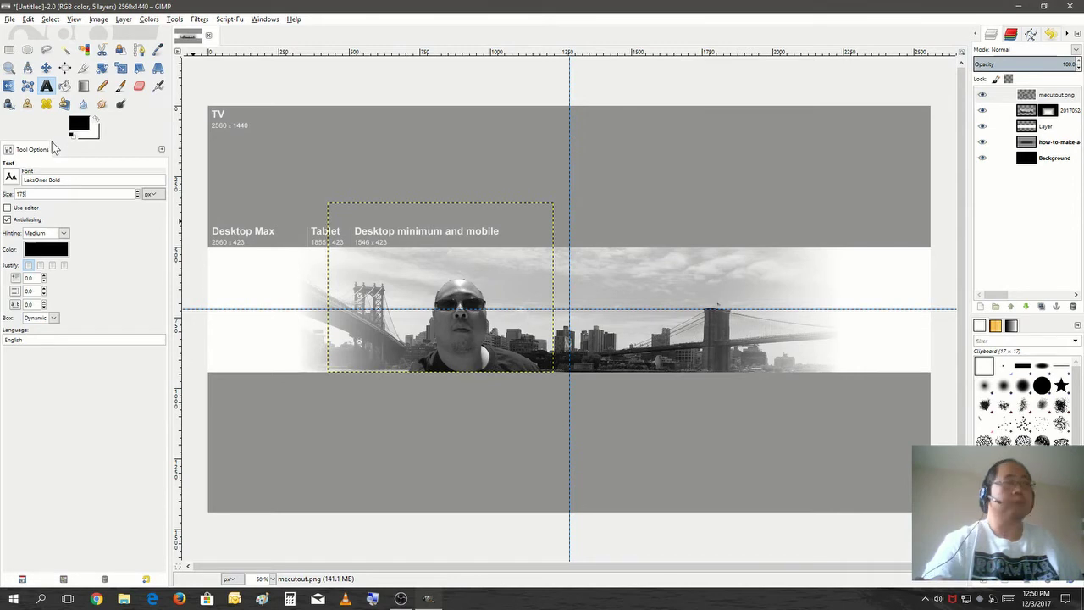
click(53, 266)
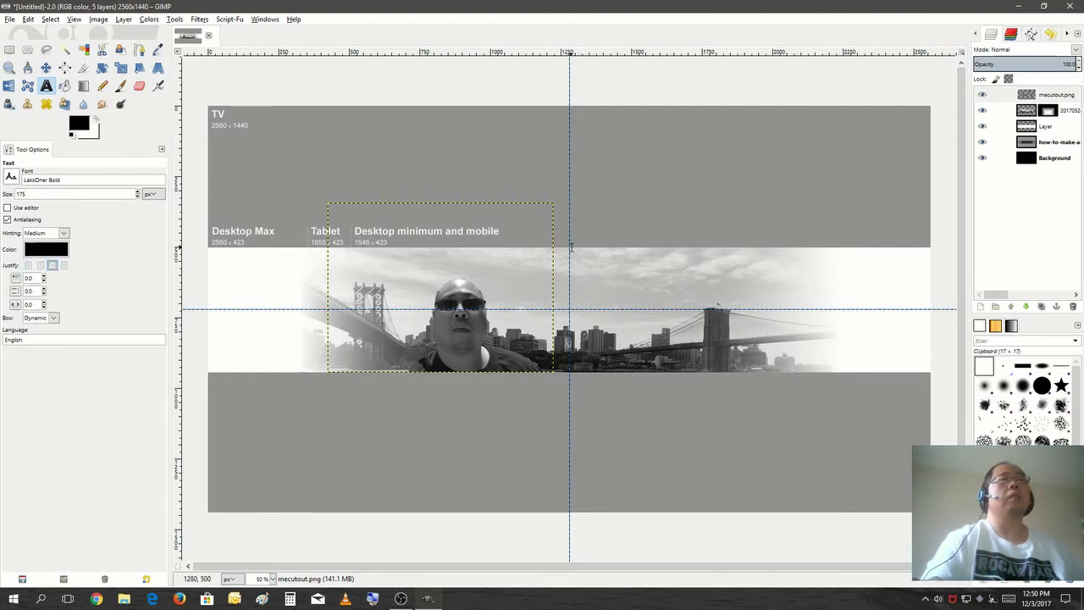
drag(571, 246, 794, 309)
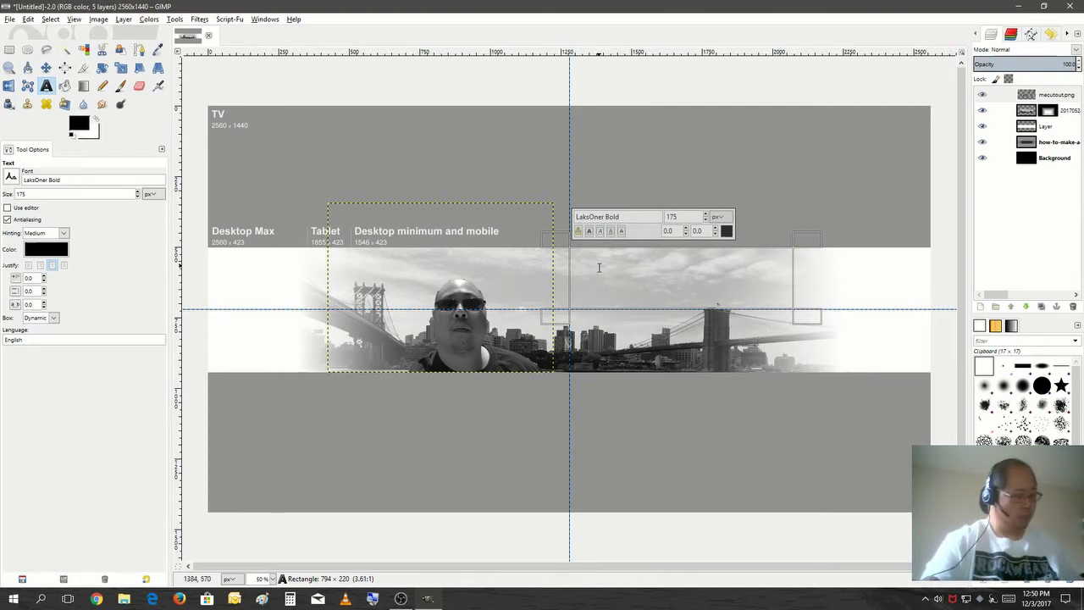
Step: Type the channel owner's name as the title and resize its text box to fit one line
text(A)
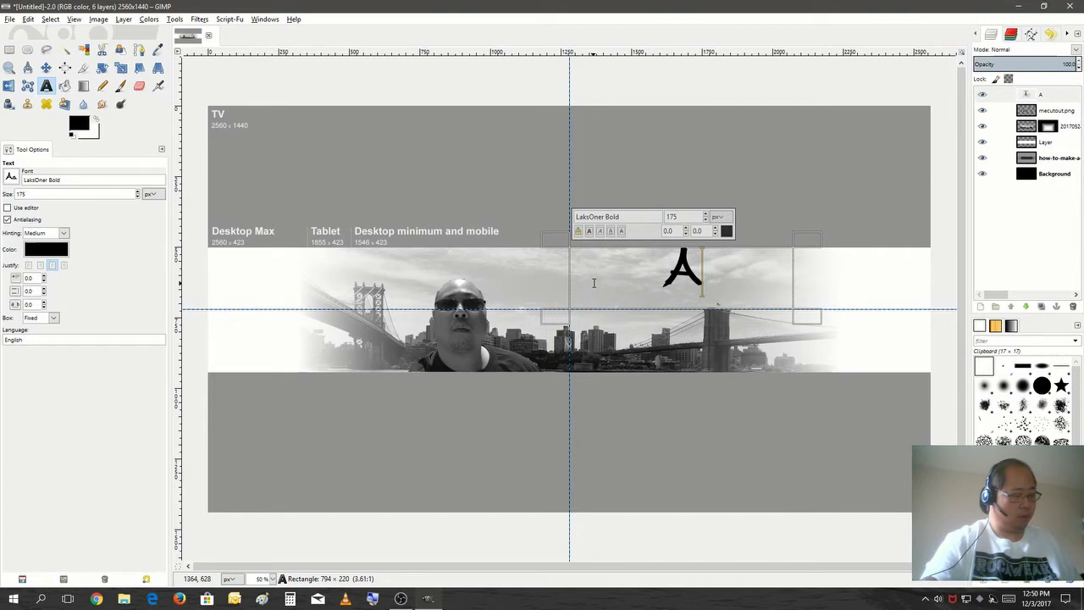
text(ndy)
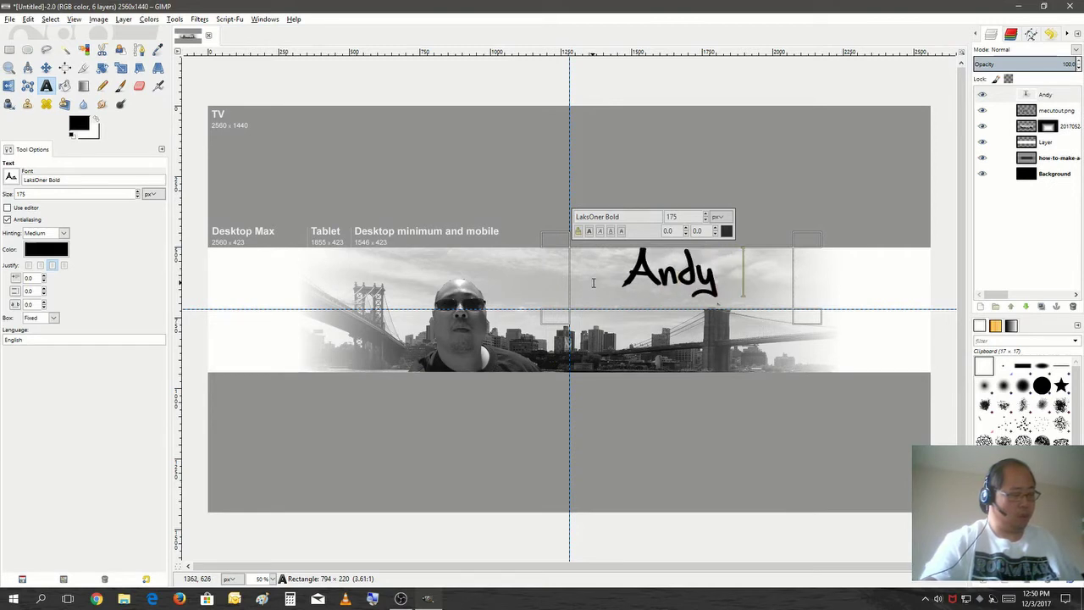
text( W)
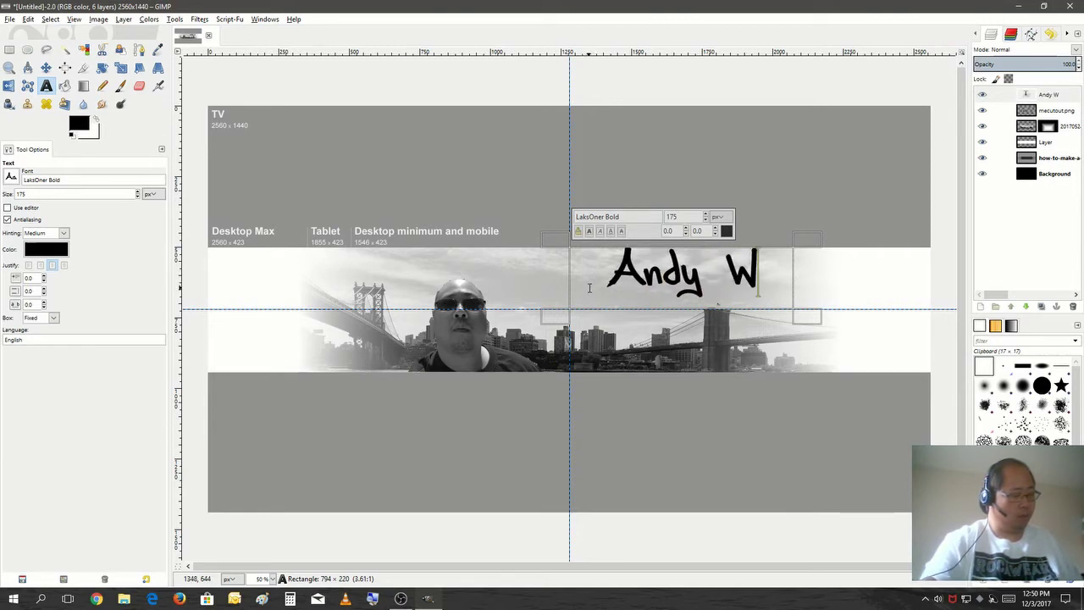
text(ah)
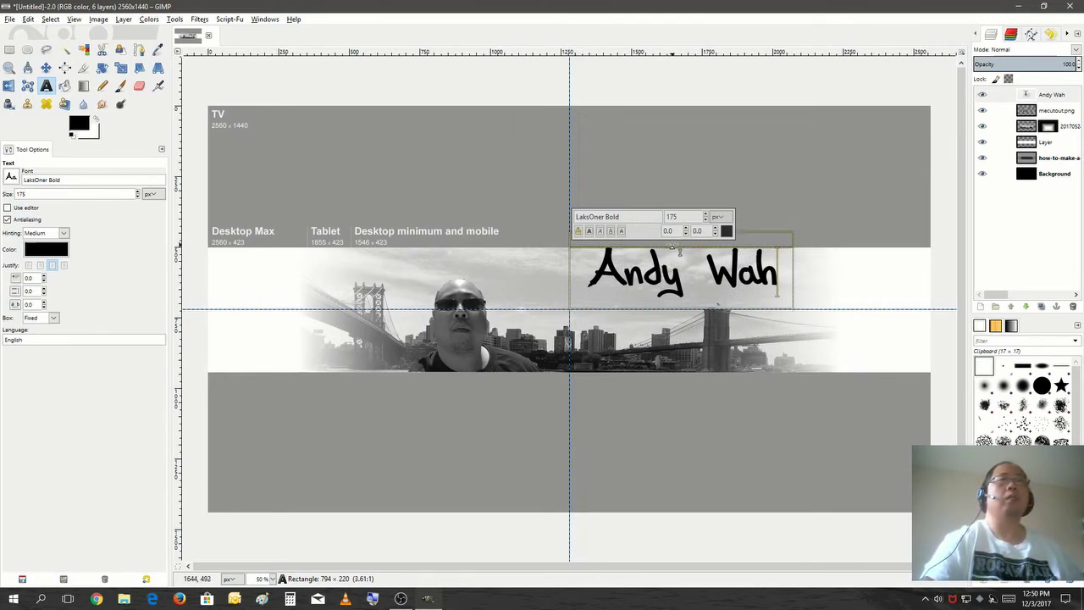
drag(678, 248, 678, 267)
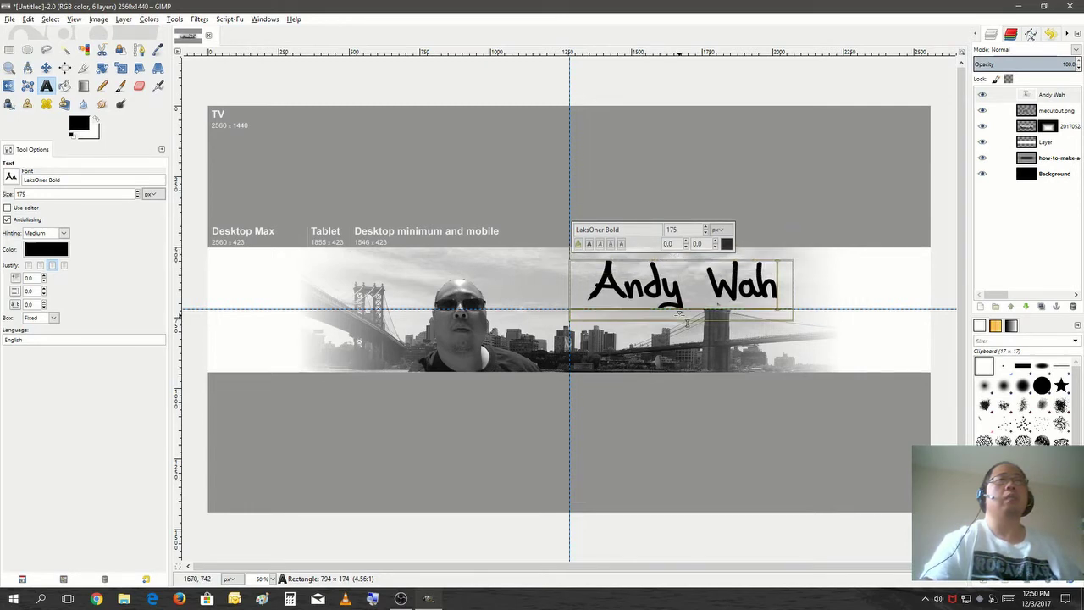
drag(679, 313, 676, 333)
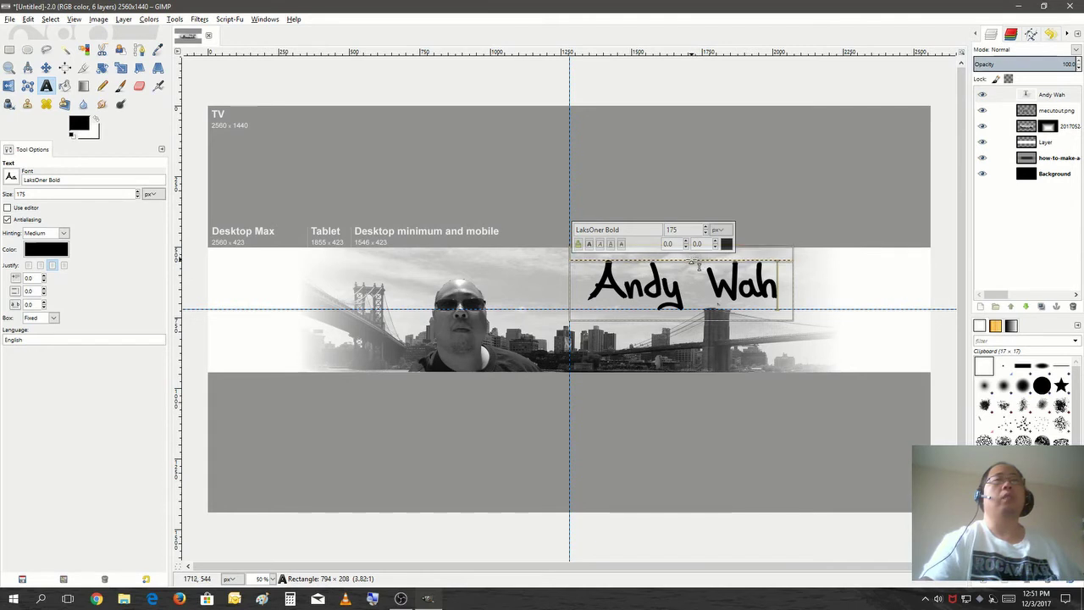
drag(695, 258, 694, 264)
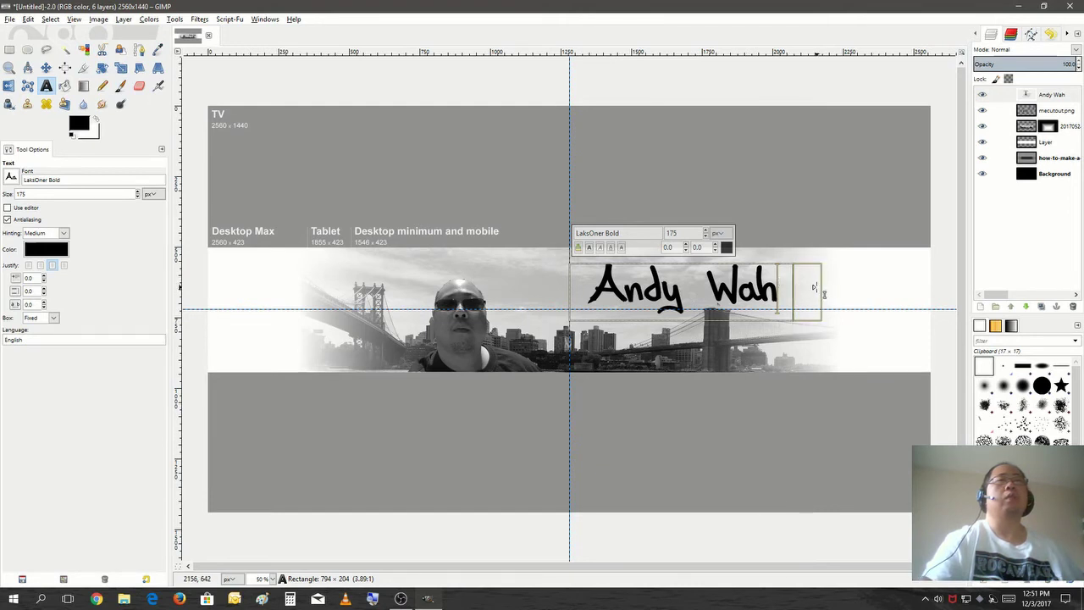
drag(816, 288, 792, 289)
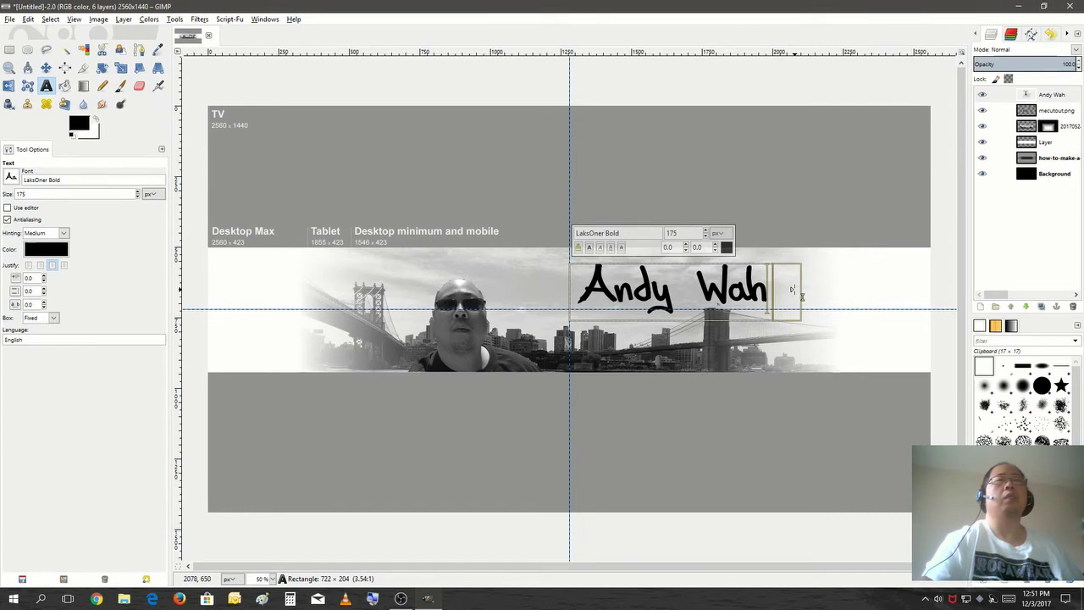
drag(792, 289, 780, 290)
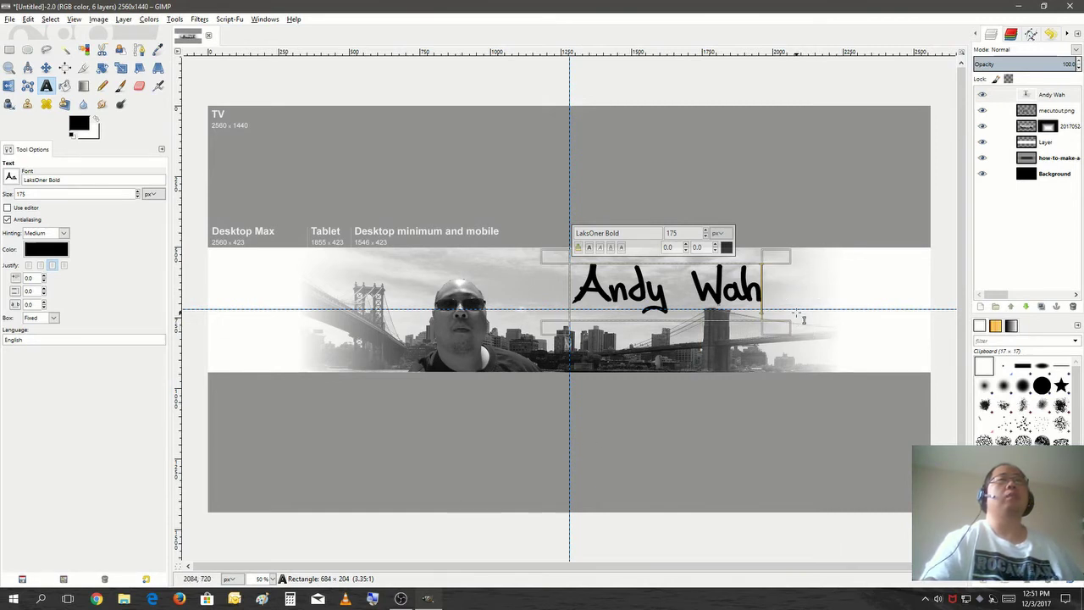
drag(785, 295, 791, 294)
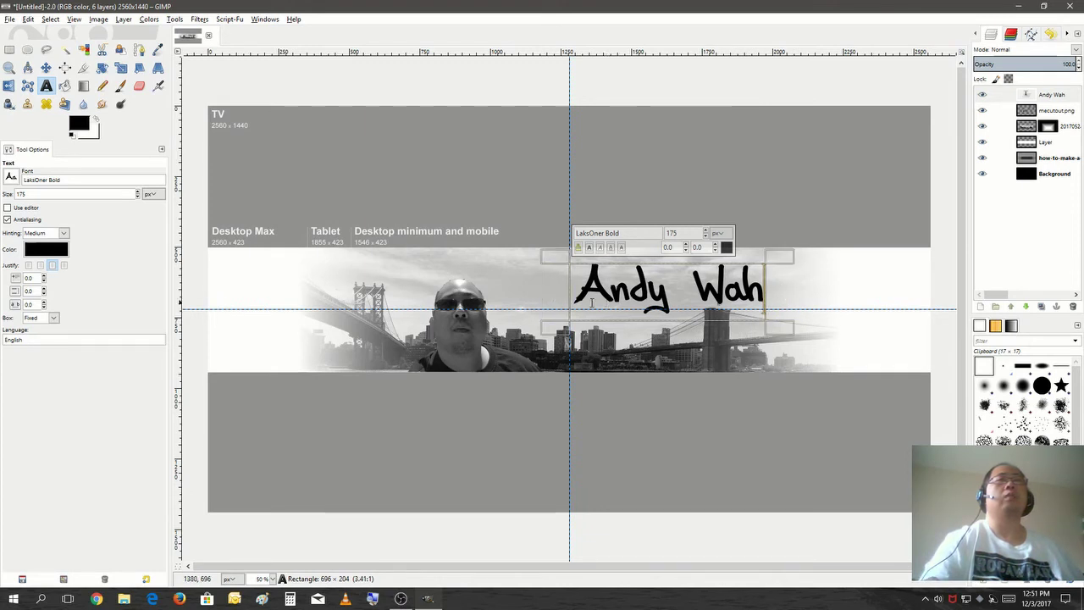
Step: Give the title a white (ffffff) Script-Fu Outer Glow with an increased size
click(232, 20)
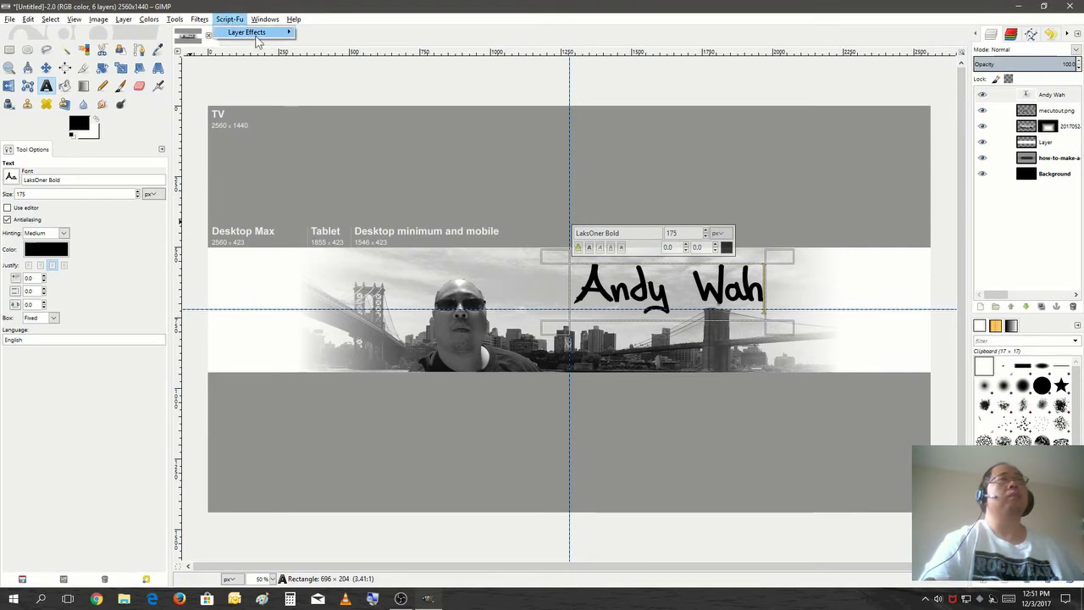
mouse_move(259, 38)
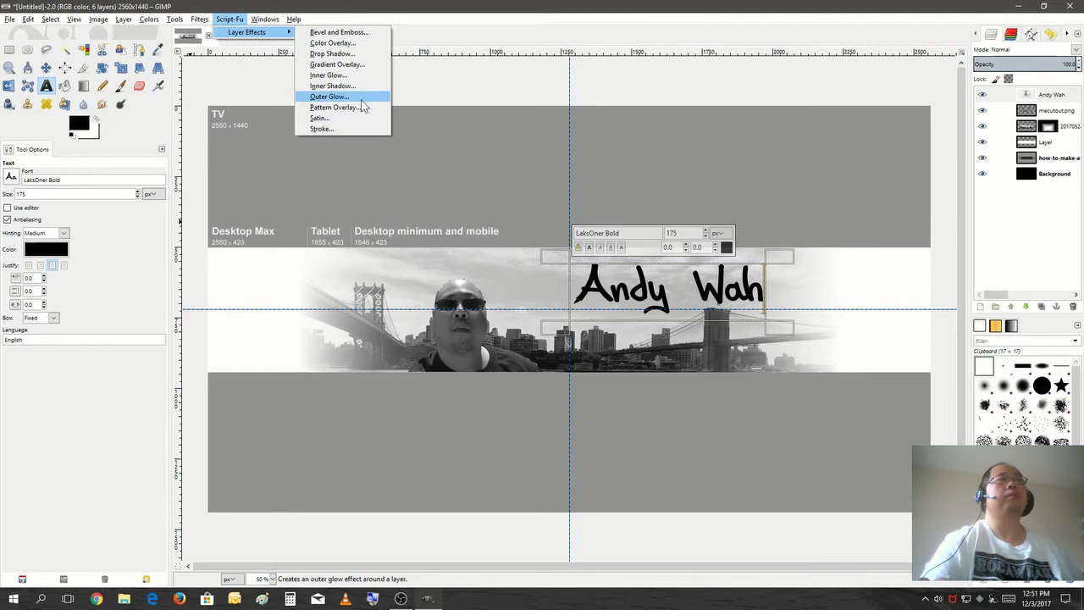
click(330, 96)
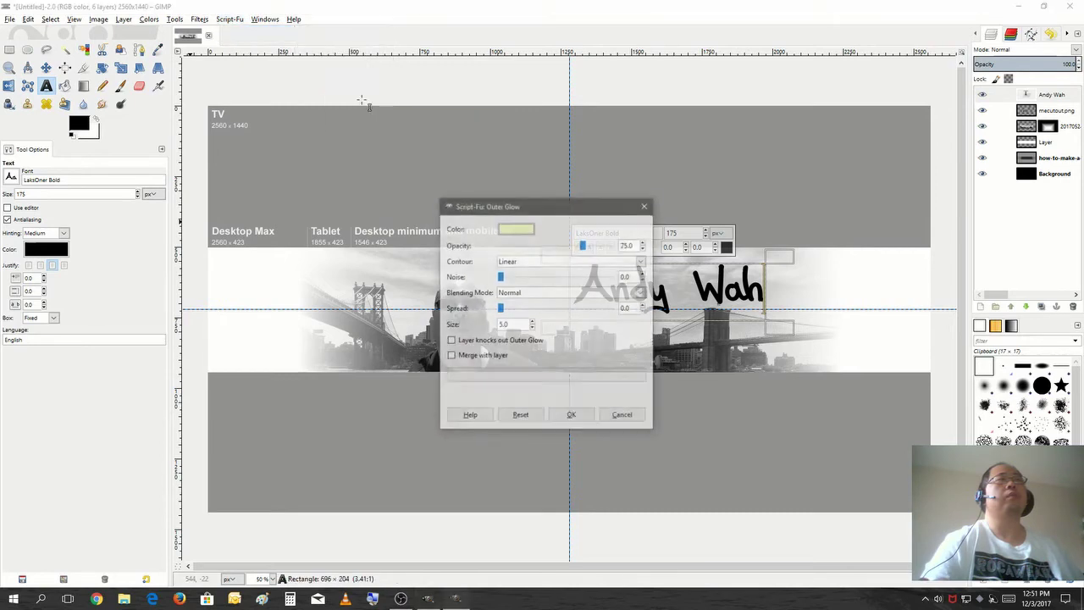
click(524, 229)
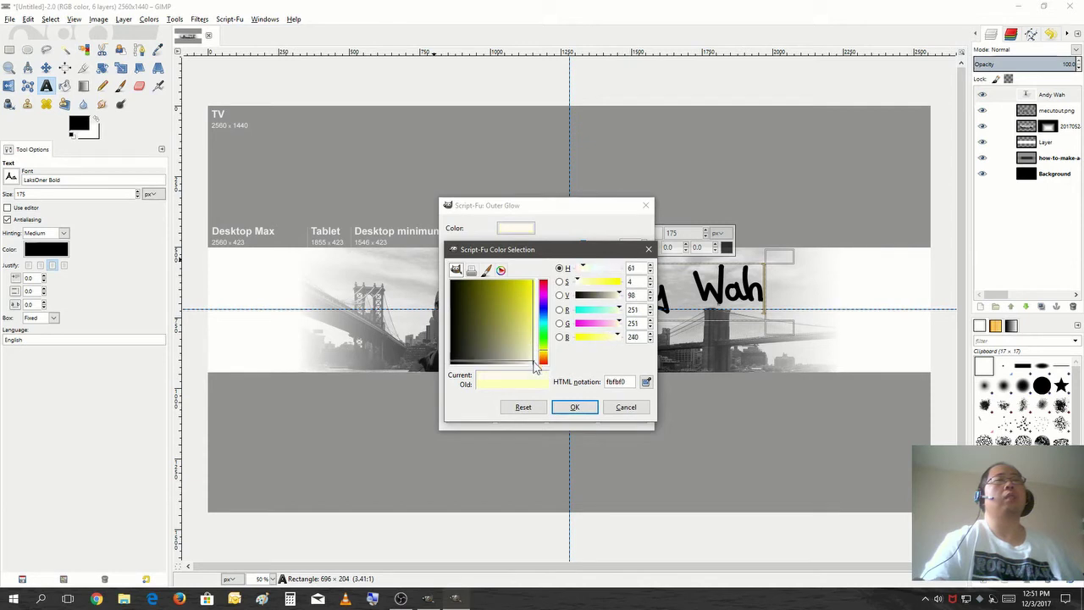
drag(534, 361, 536, 373)
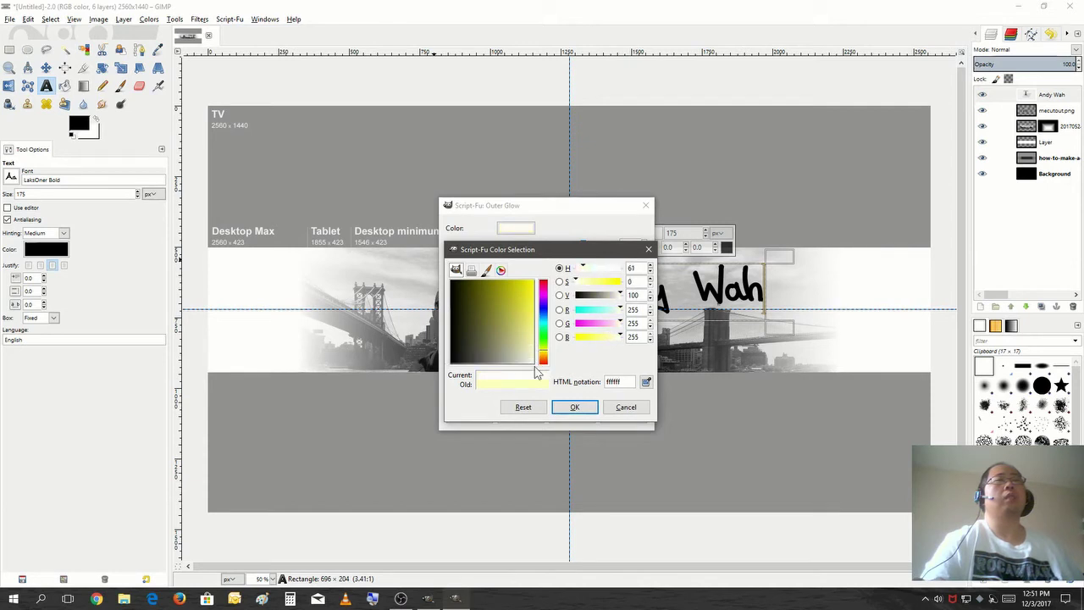
click(575, 407)
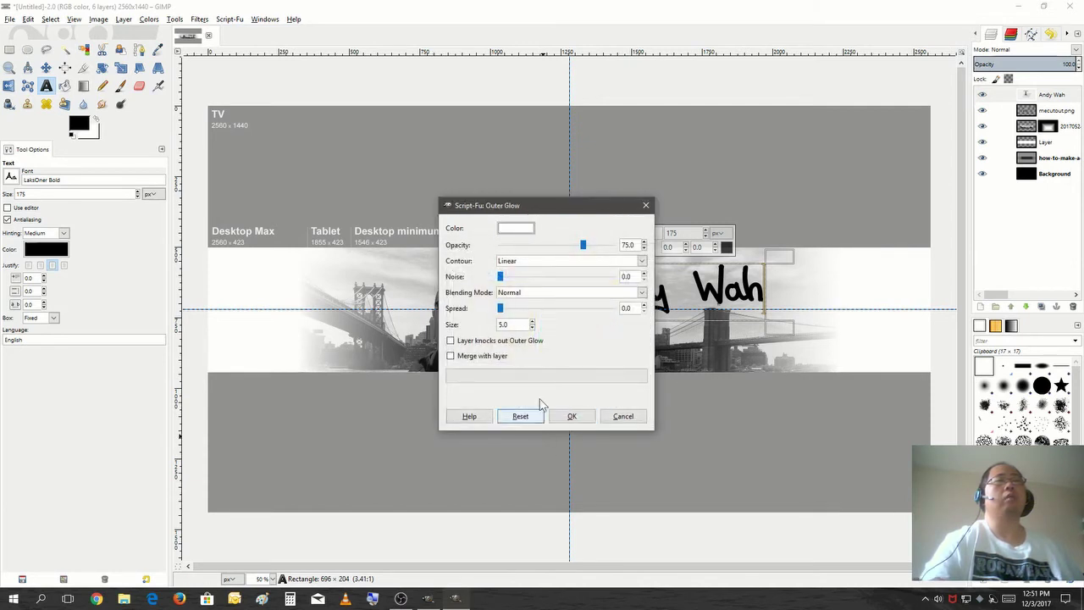
click(532, 323)
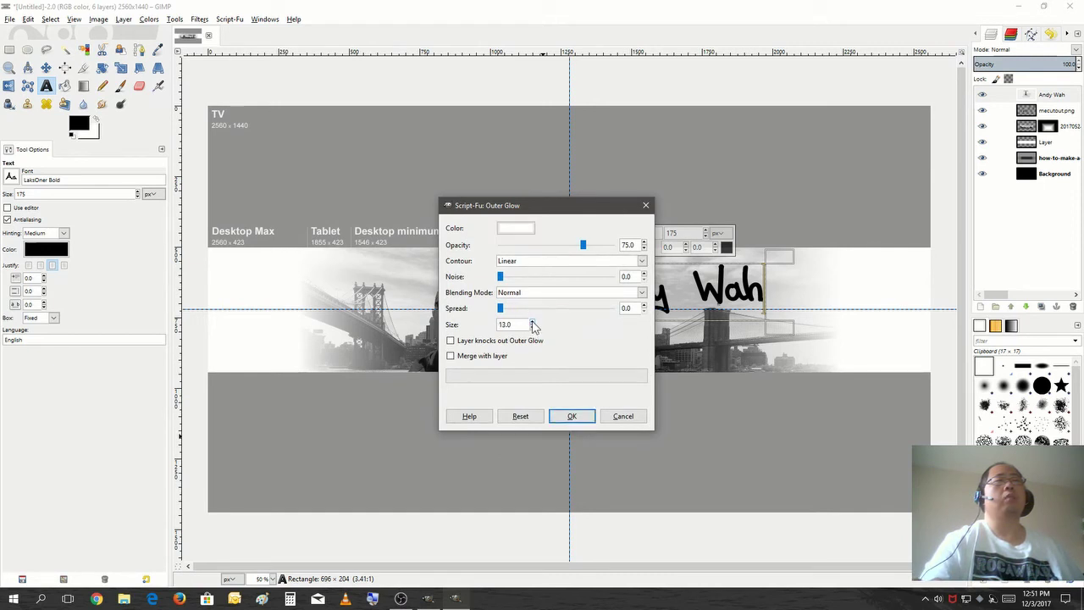
click(579, 422)
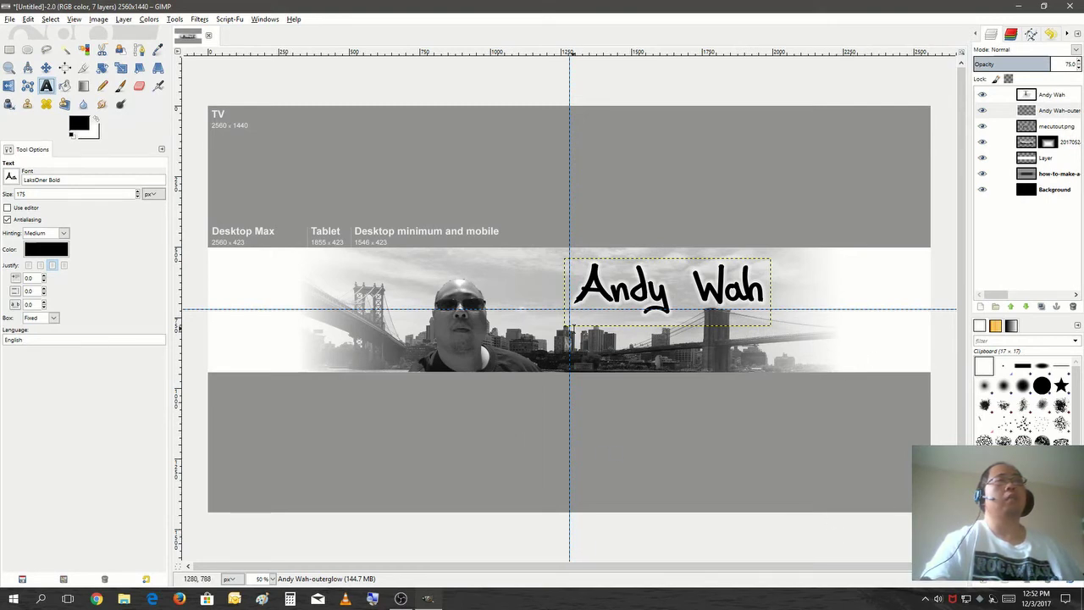
Step: Create a 60 px subtitle text box below the title and type 'Tutorials * Vlogs * You'
drag(569, 325, 773, 347)
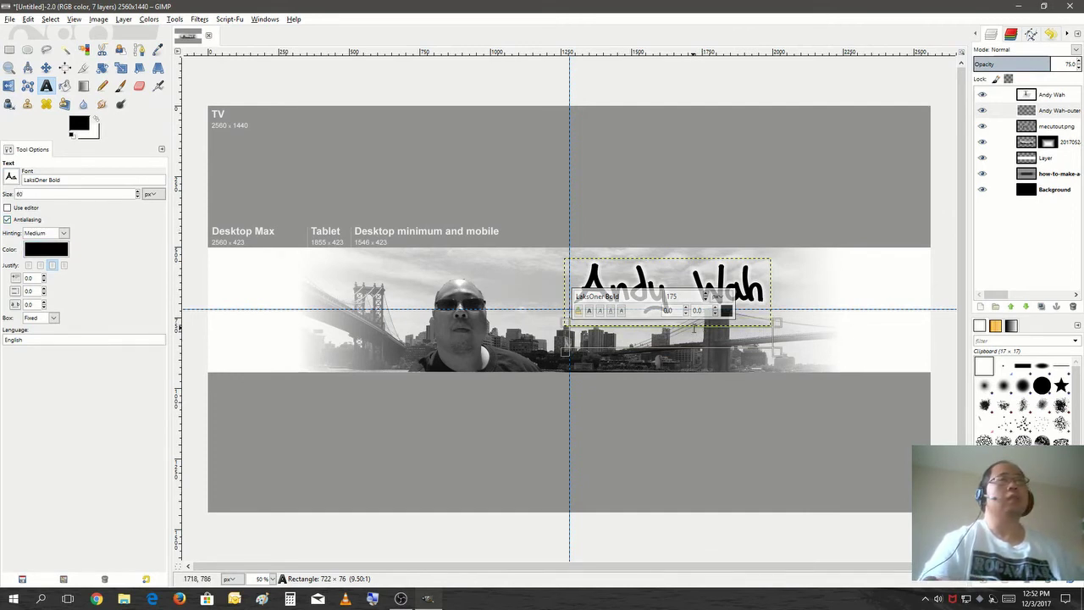
key(Return)
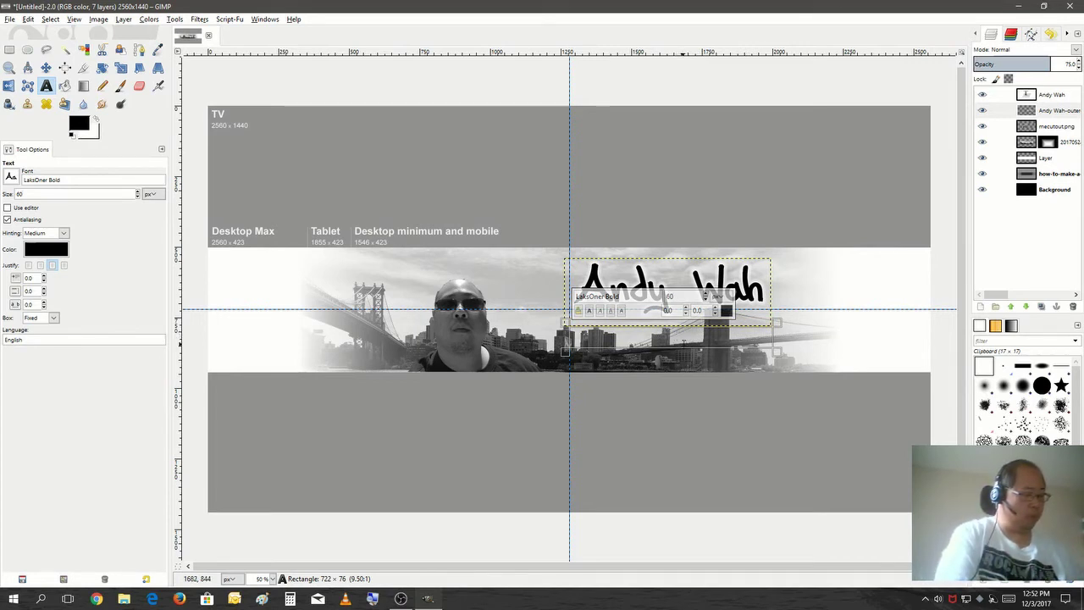
click(674, 334)
text(T)
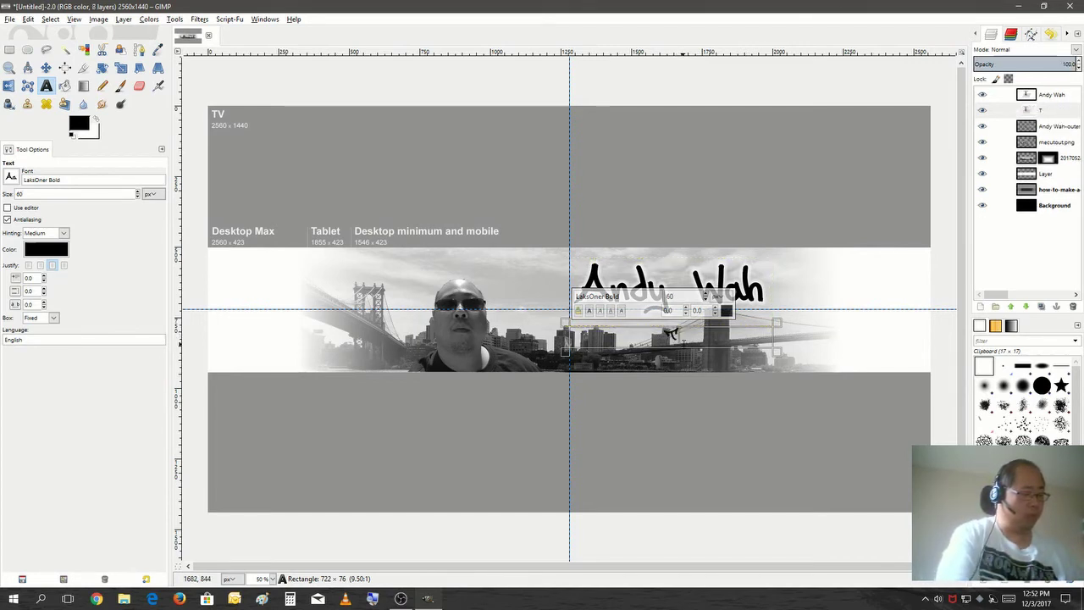
text(u)
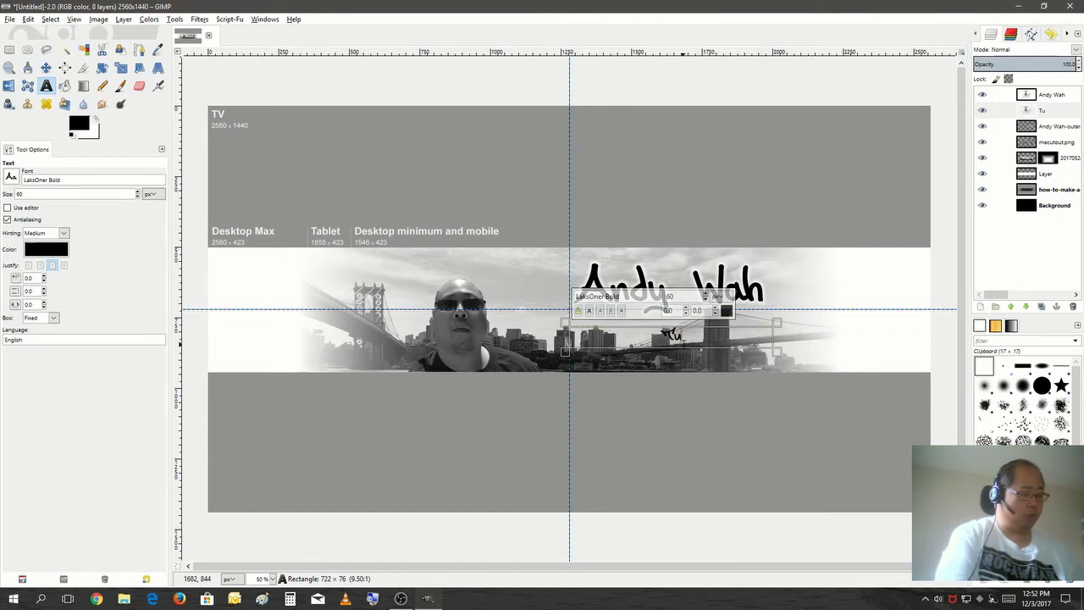
text(t)
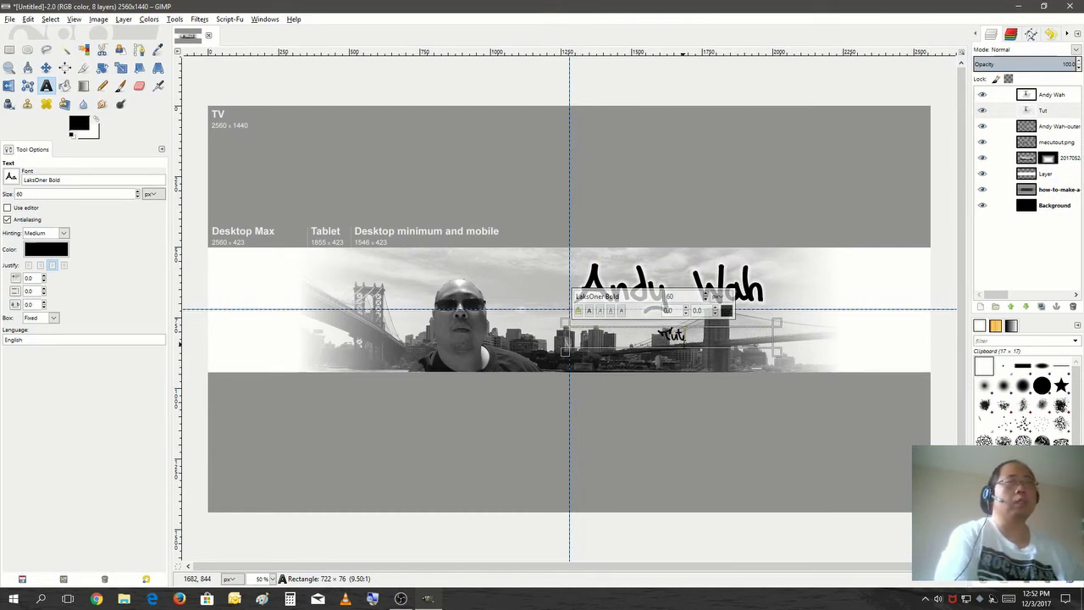
text(or)
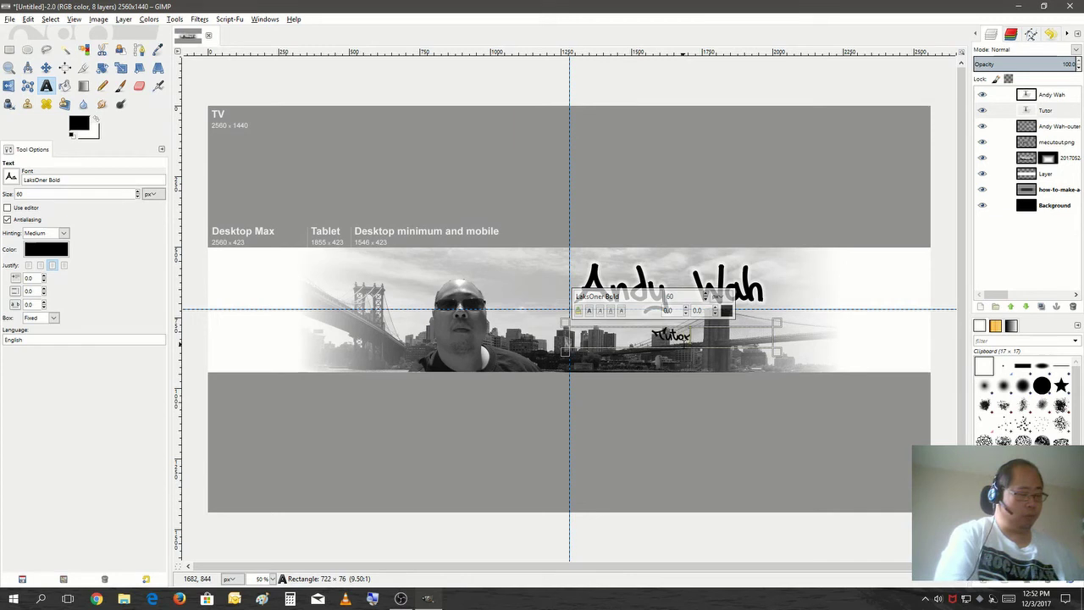
text(ias)
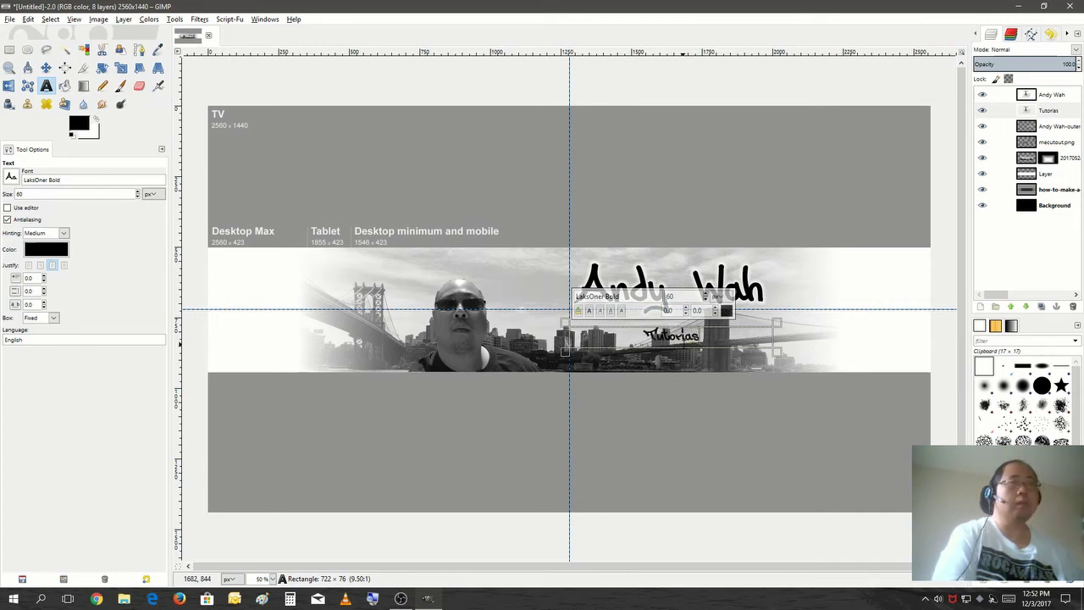
key(BackSpace)
text(ls)
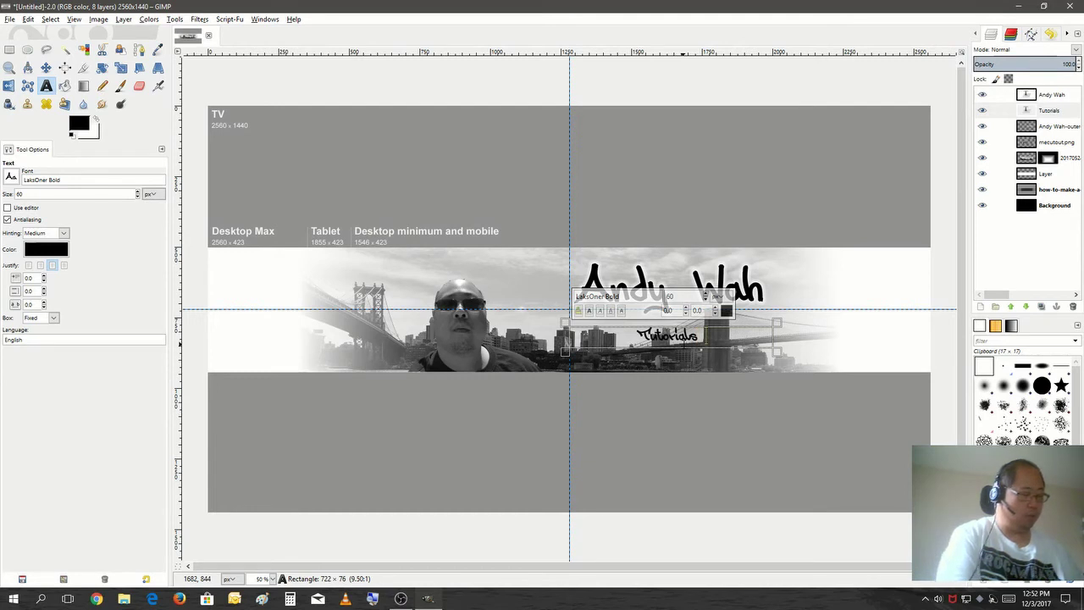
text( *)
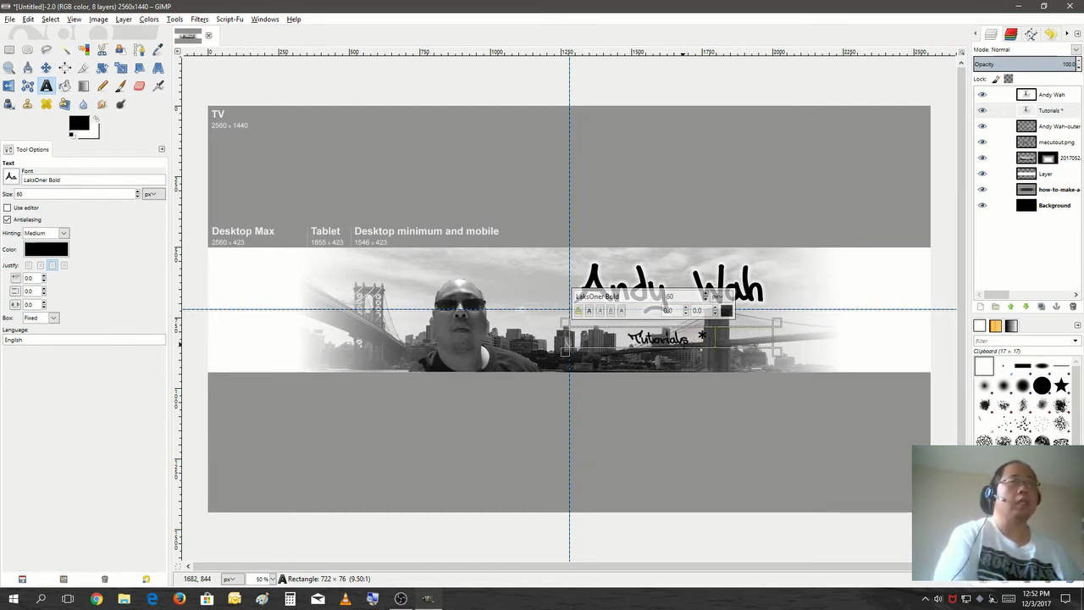
text( V)
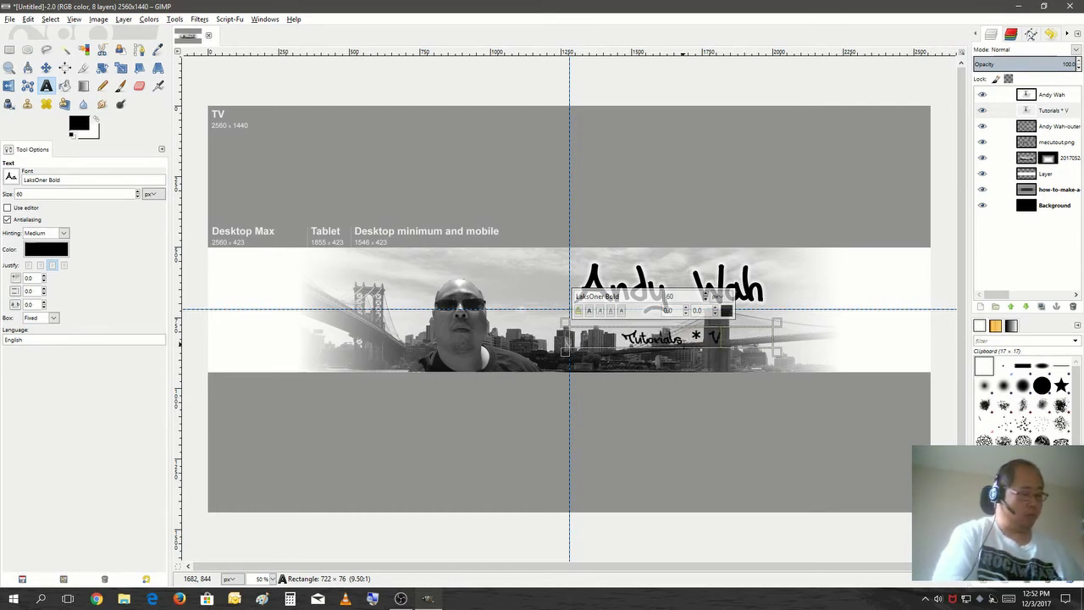
text(logs)
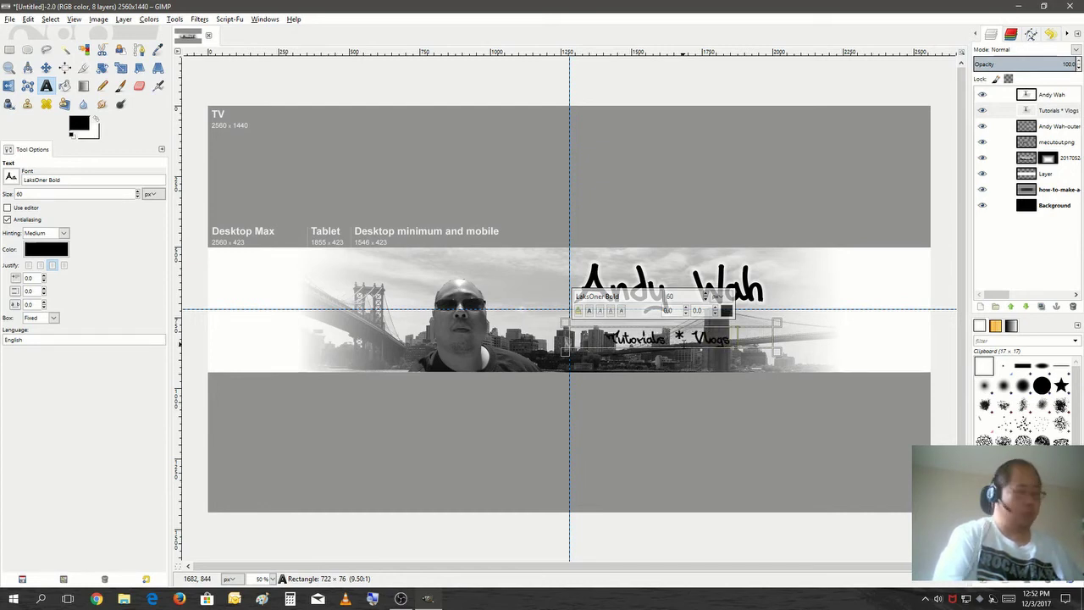
text( *)
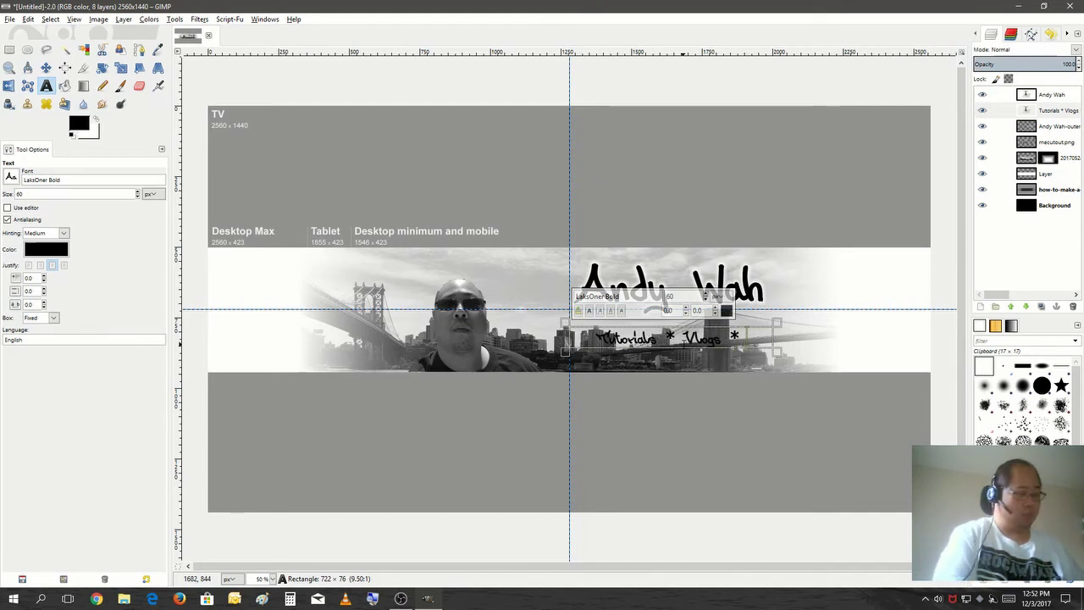
text( Y)
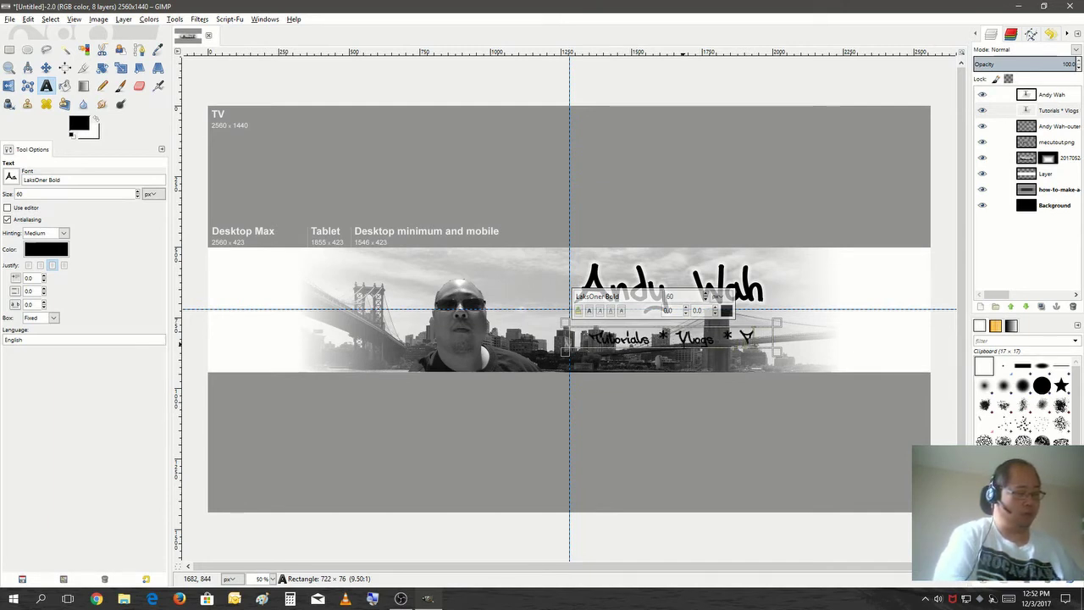
text(ou)
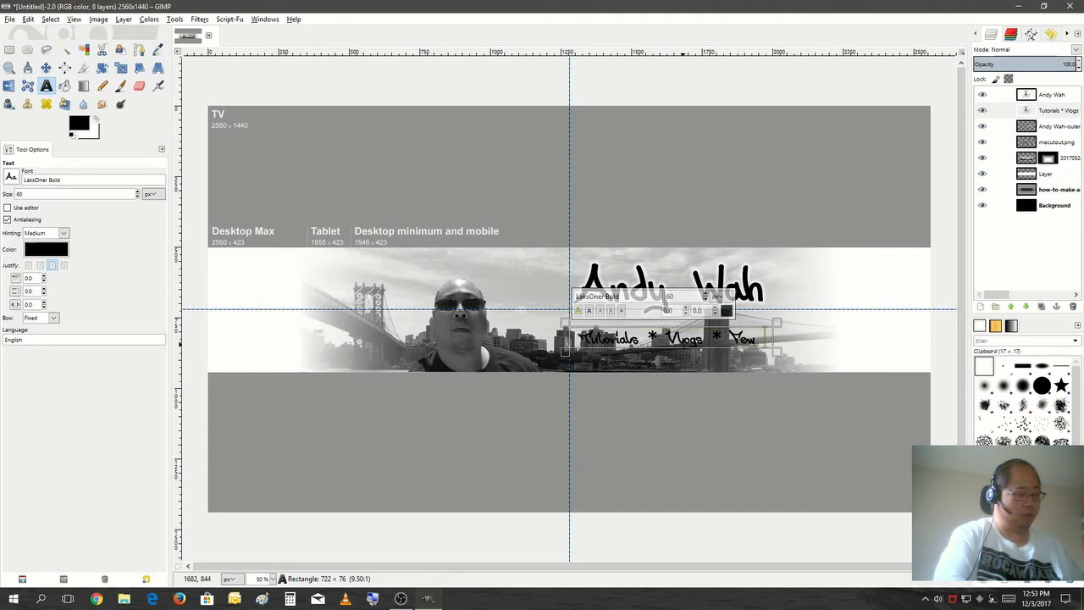
text( T)
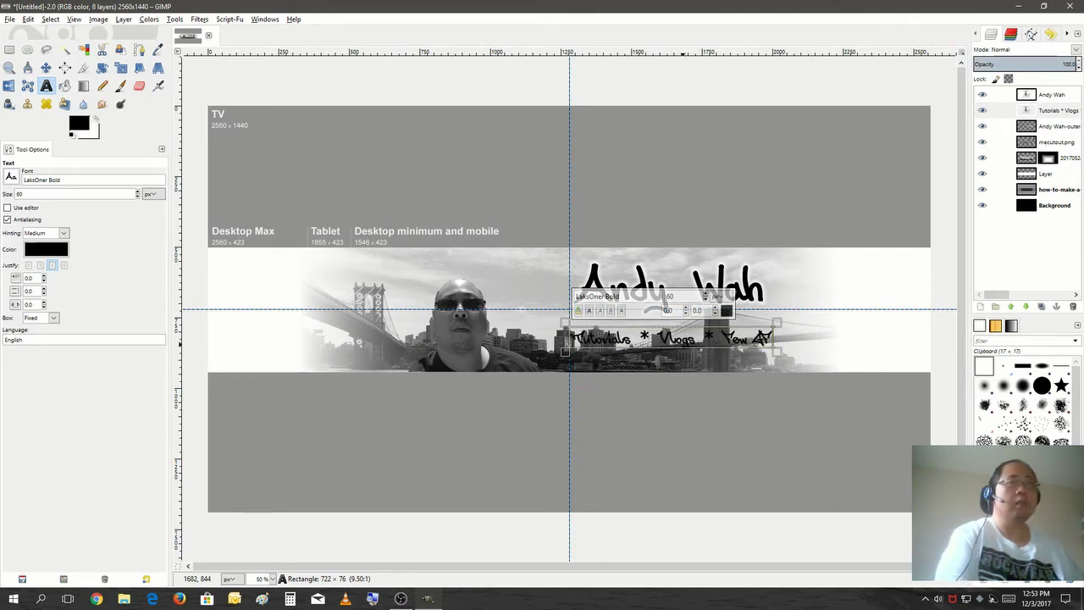
key(BackSpace)
key(BackSpace)
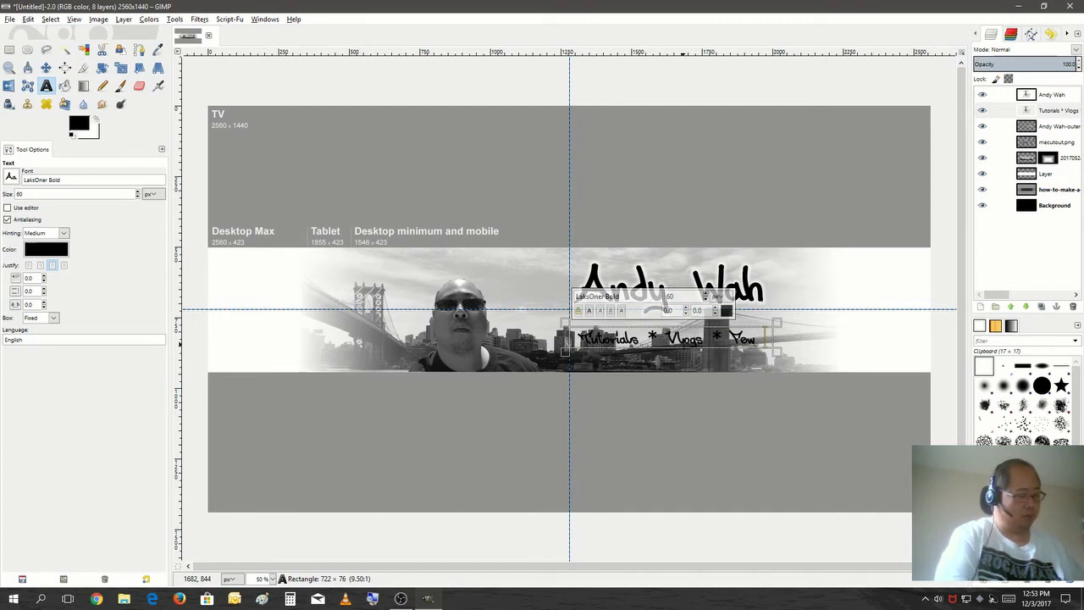
text(4!)
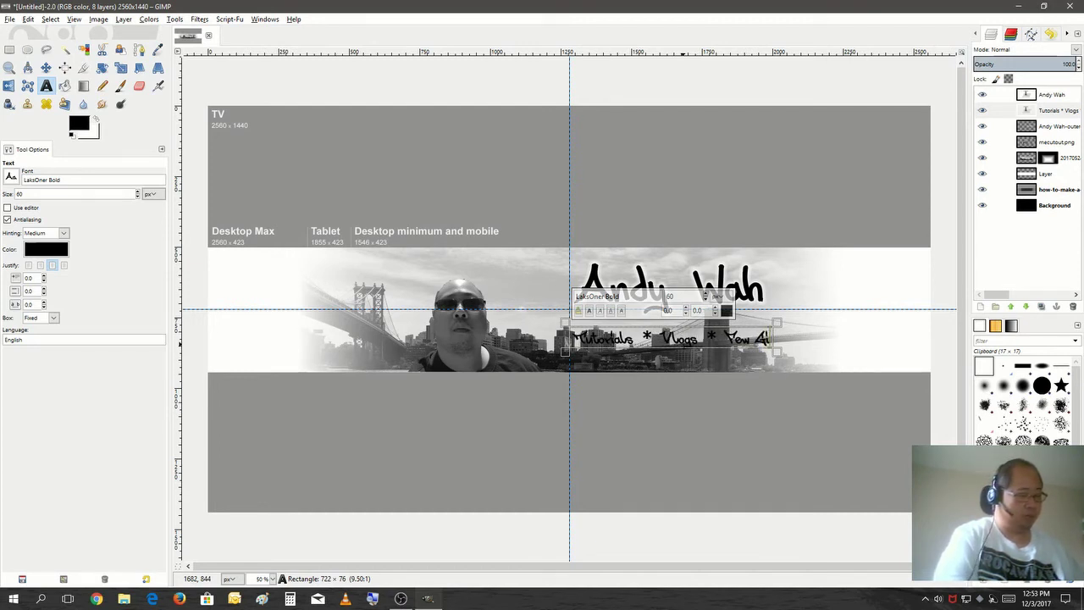
key(BackSpace)
key(BackSpace)
key(BackSpace)
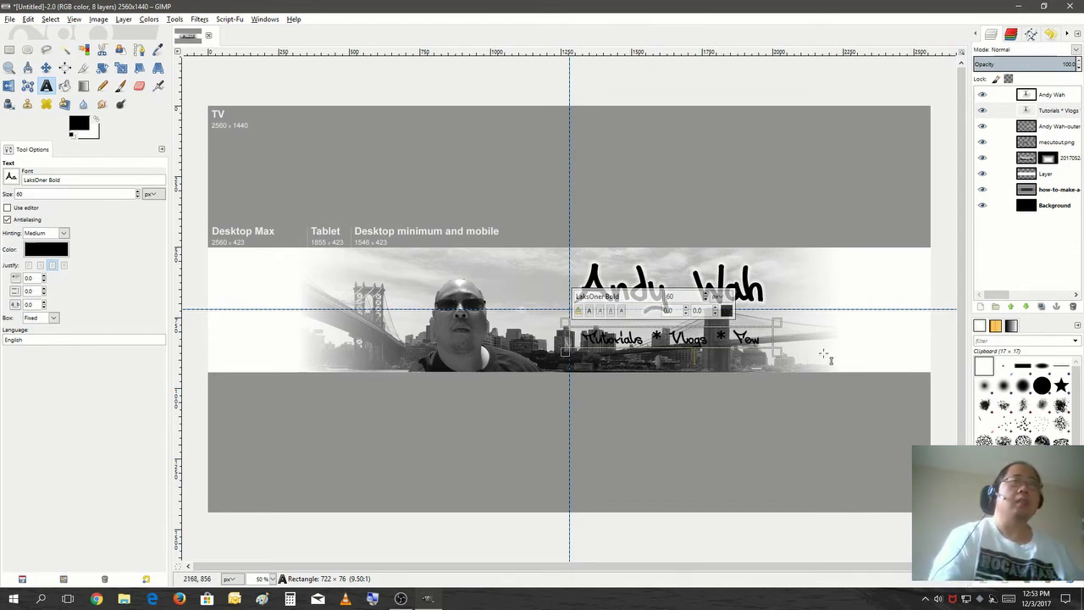
Step: Edit the subtitle ending so it reads 'Tutorials * Vlogs * Yew Giggles'
drag(581, 347, 774, 356)
click(769, 345)
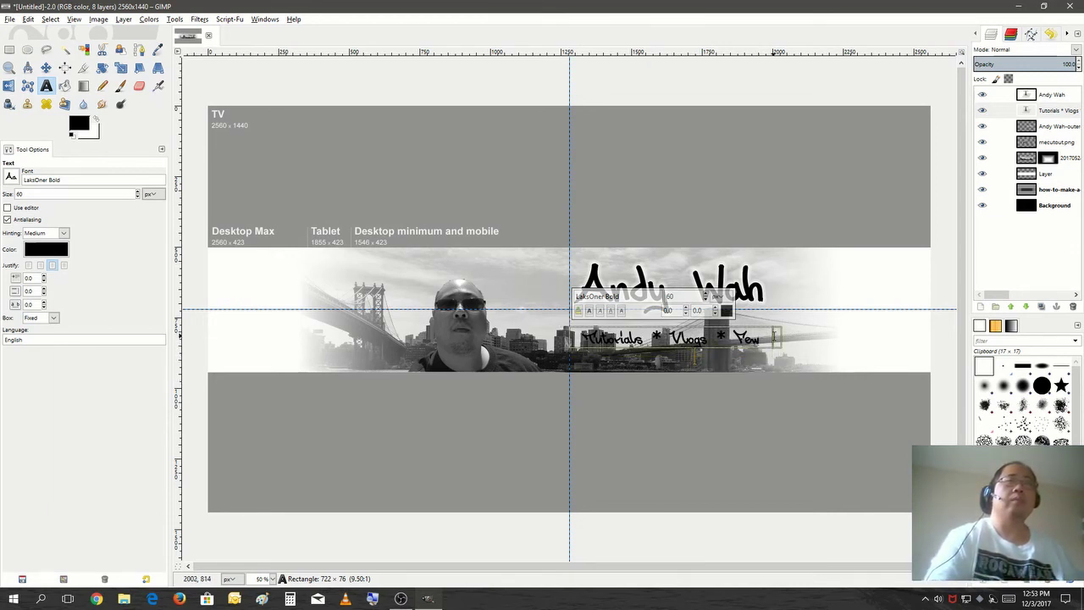
text(Giggles)
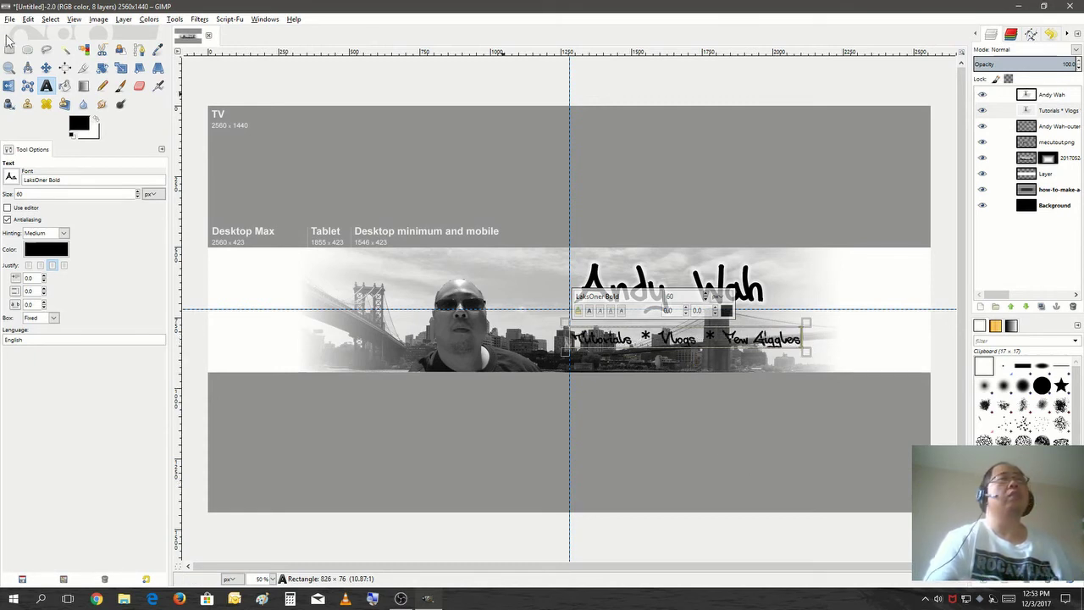
Step: Apply a Script-Fu Outer Glow to the subtitle with default settings
click(231, 20)
mouse_move(254, 32)
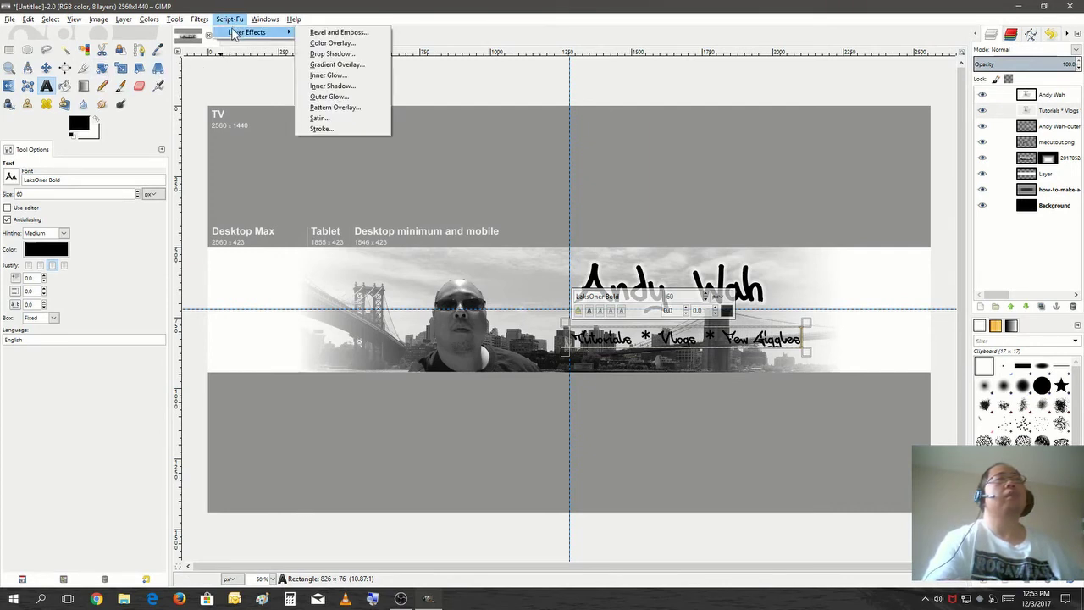
click(321, 97)
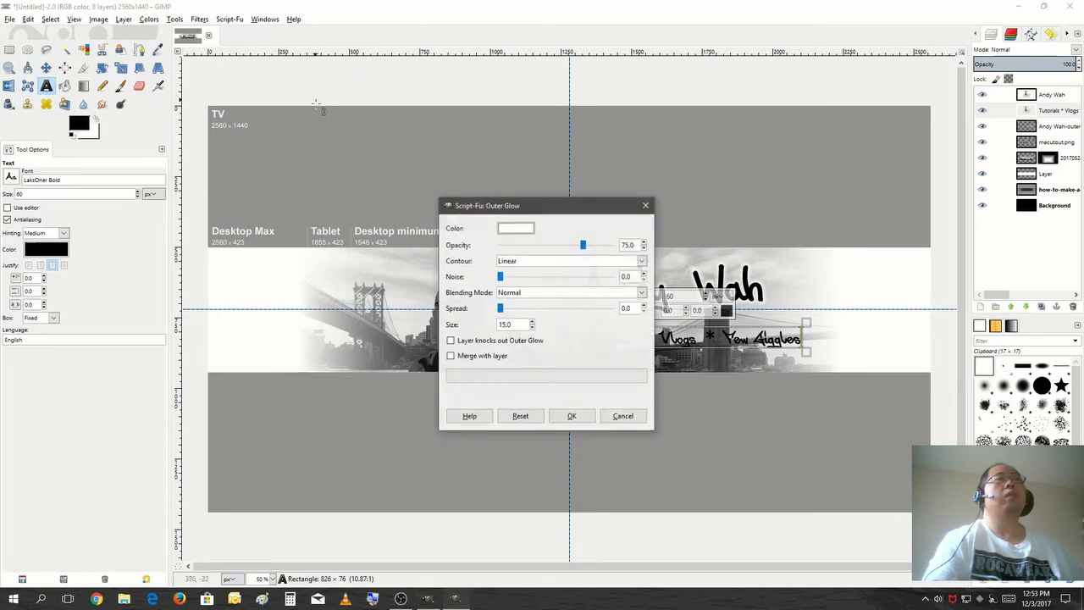
click(585, 418)
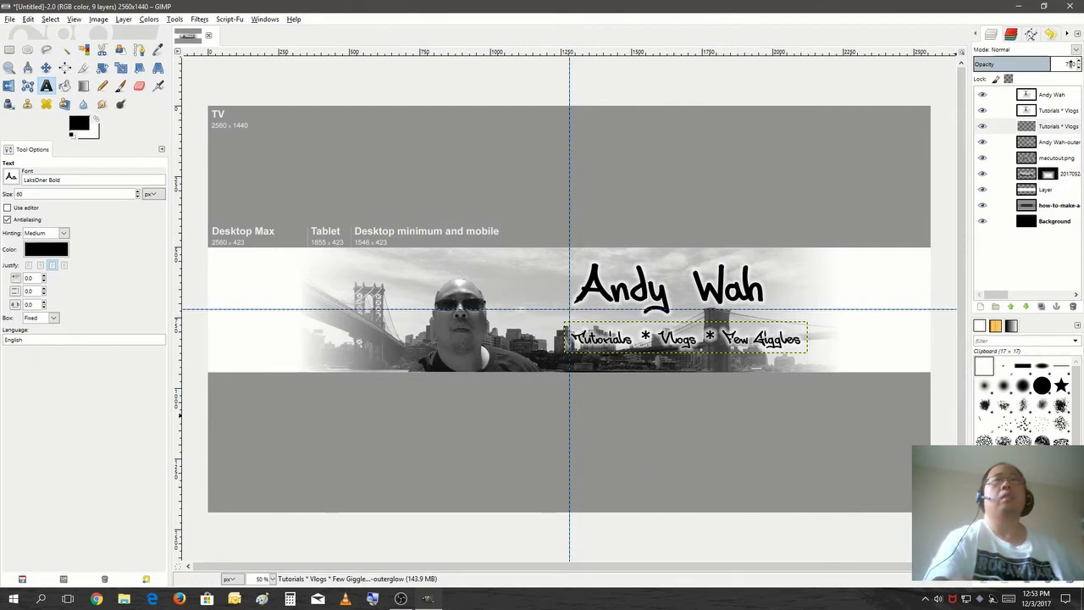
Step: Merge the subtitle and the title each down into their own glow layers
right_click(1057, 113)
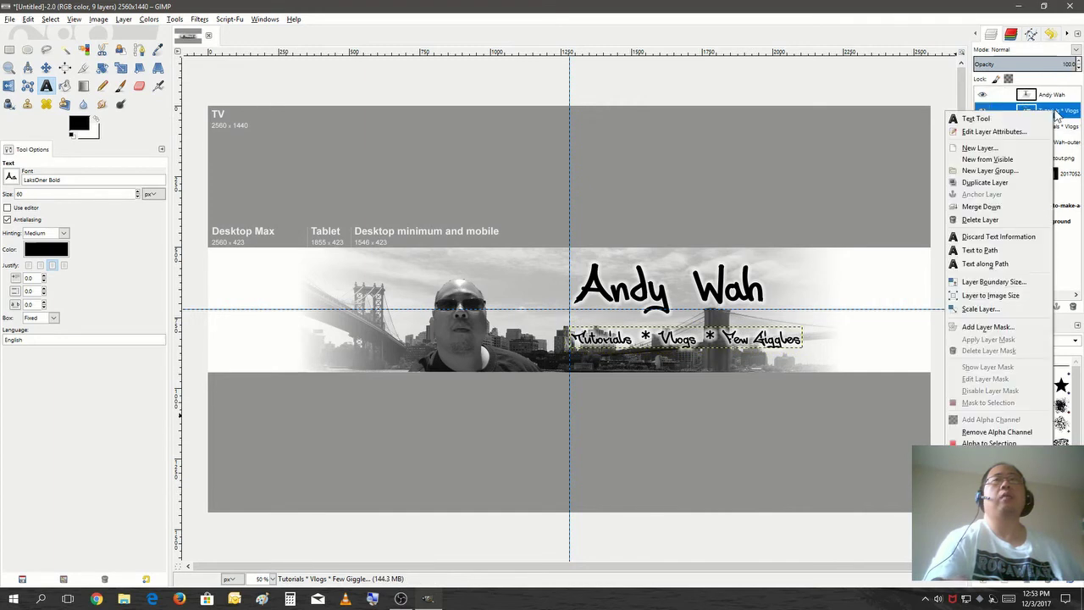
click(981, 207)
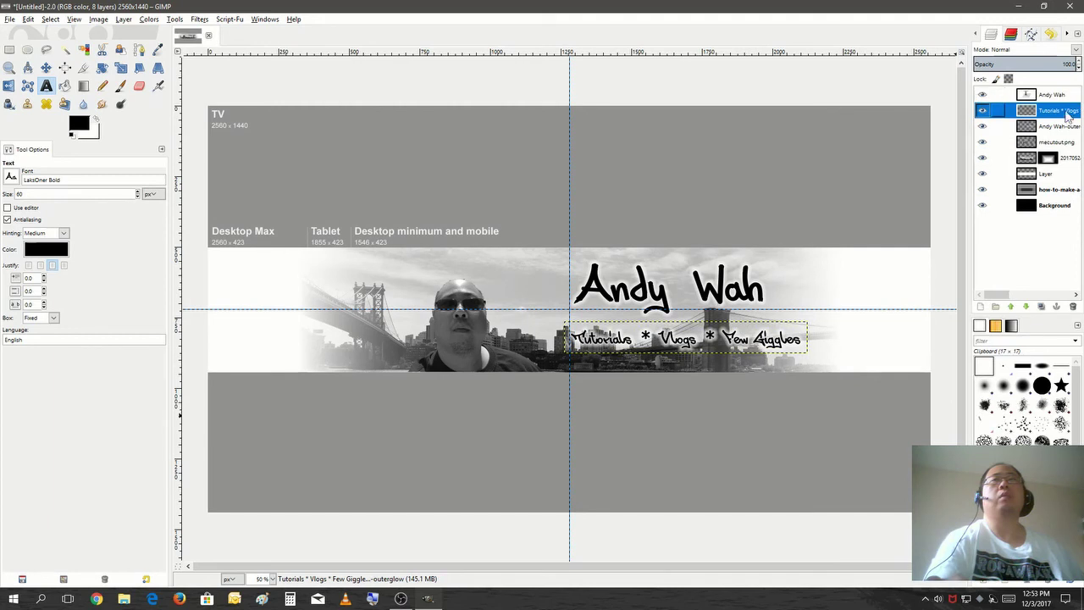
drag(1057, 127, 1059, 103)
click(1054, 97)
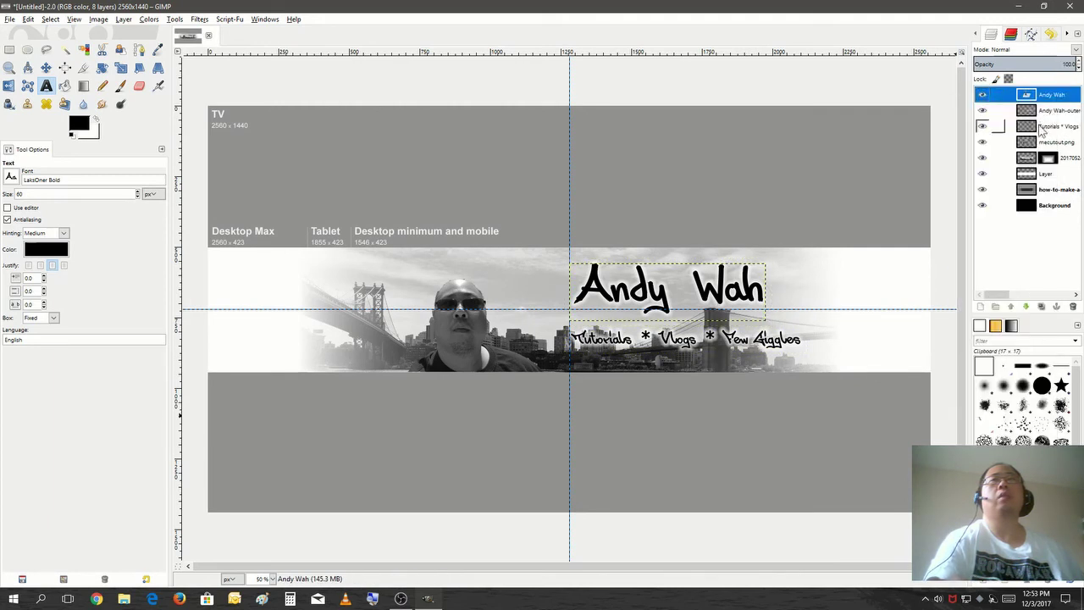
right_click(1050, 100)
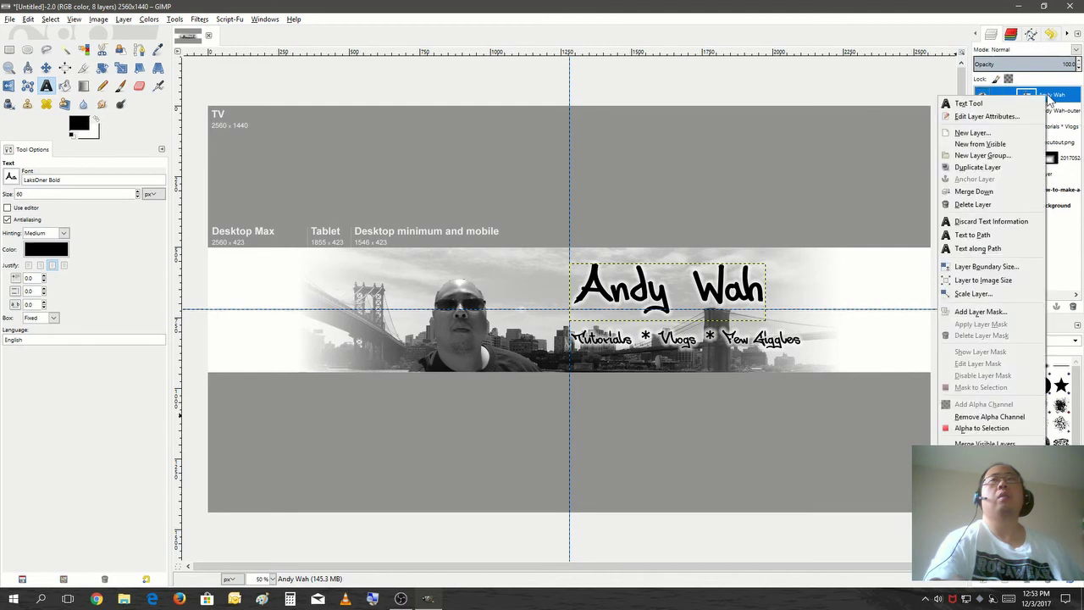
click(1002, 192)
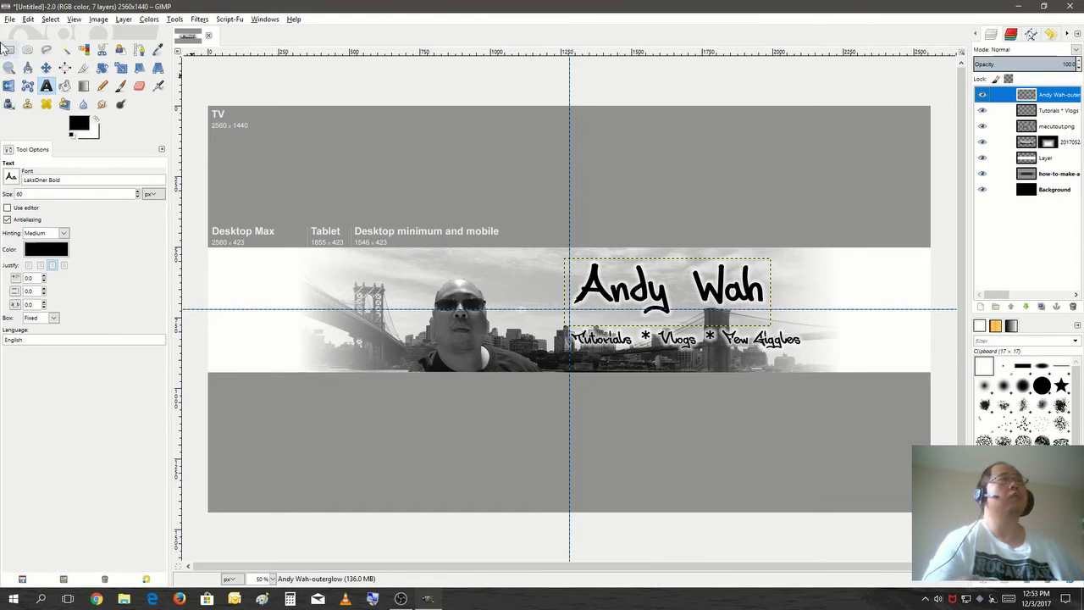
Step: Nudge the subtitle slightly up and left beneath the title with the Move tool
click(46, 68)
click(45, 68)
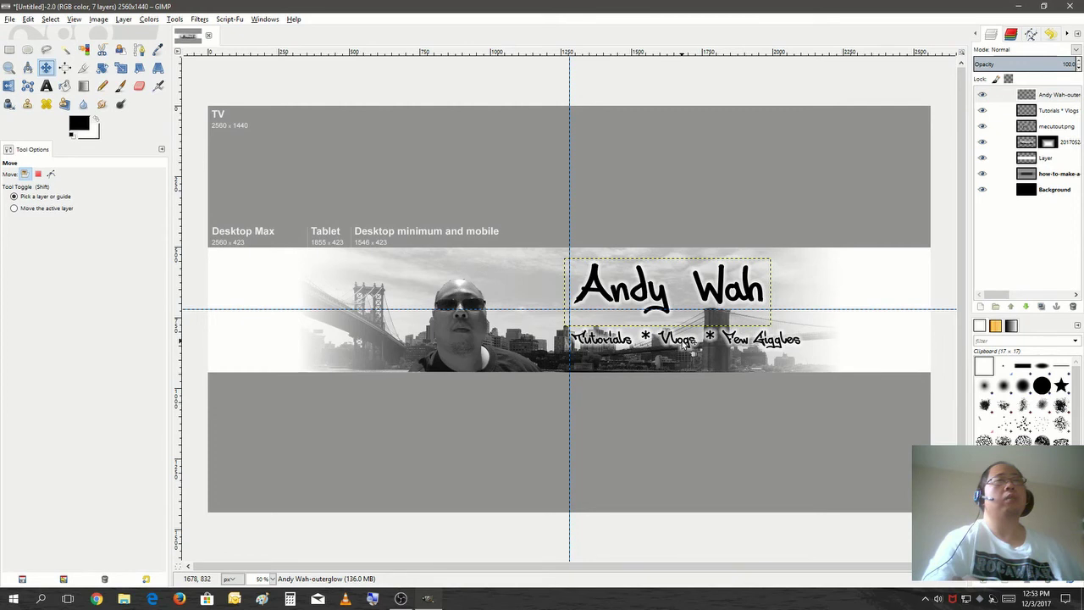
click(686, 342)
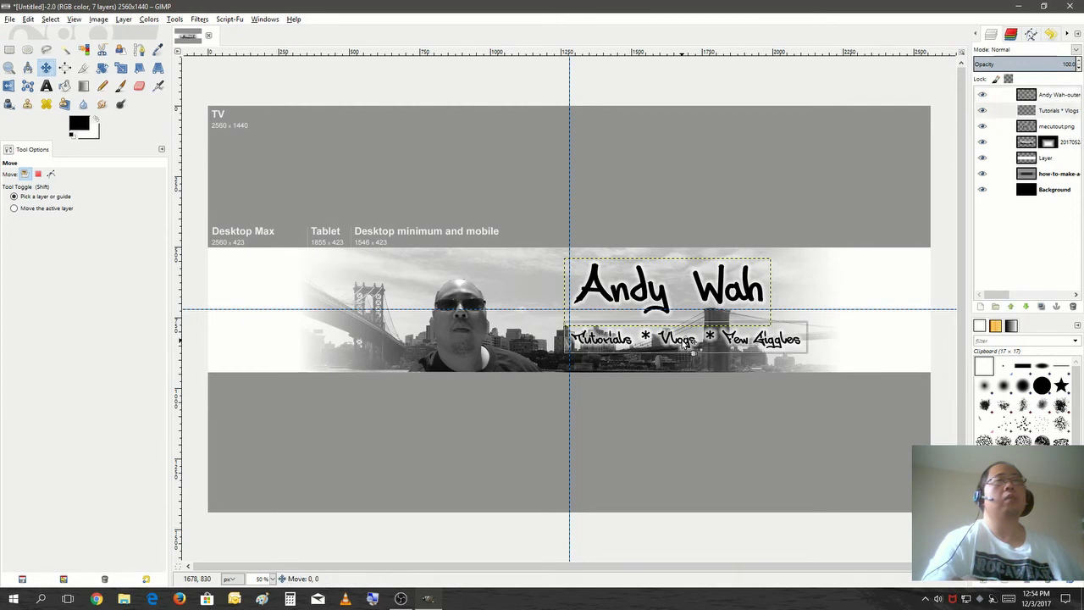
drag(686, 342, 669, 336)
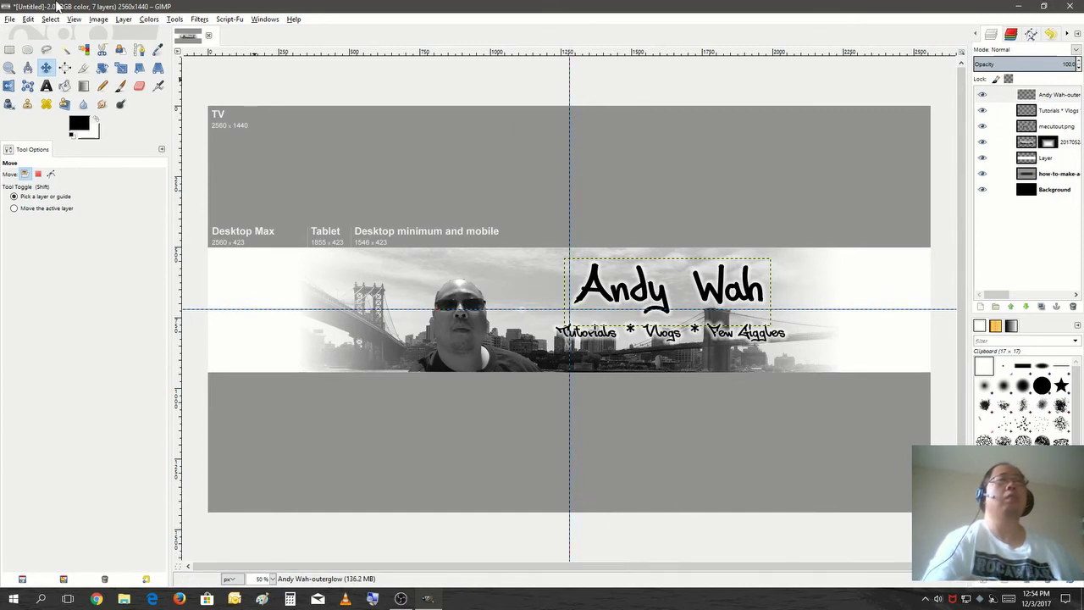
Step: Remove all guides and hide the grey YouTube template layer
click(99, 20)
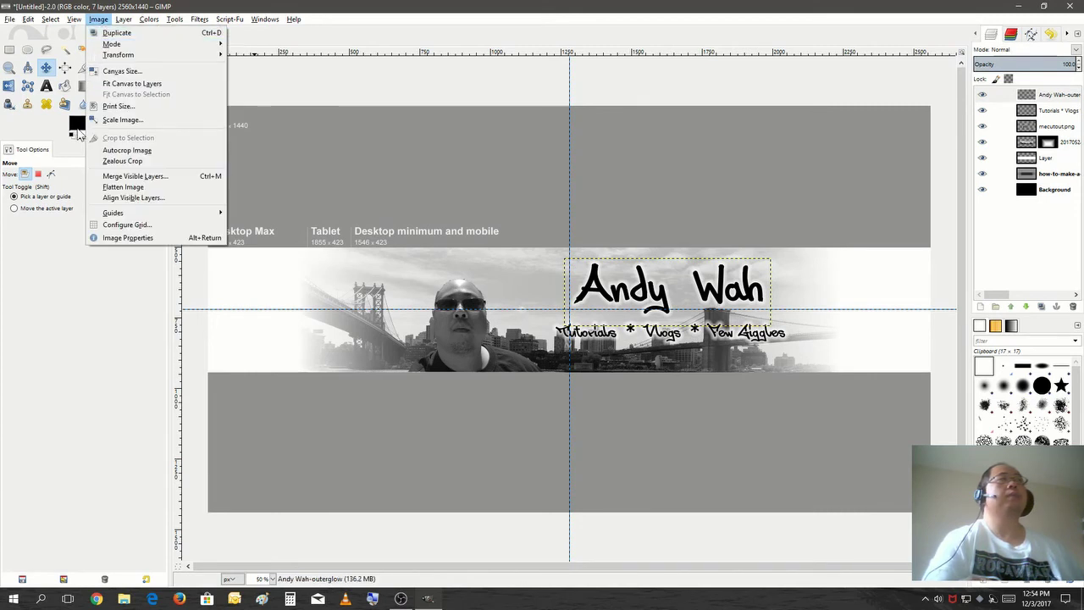
mouse_move(114, 214)
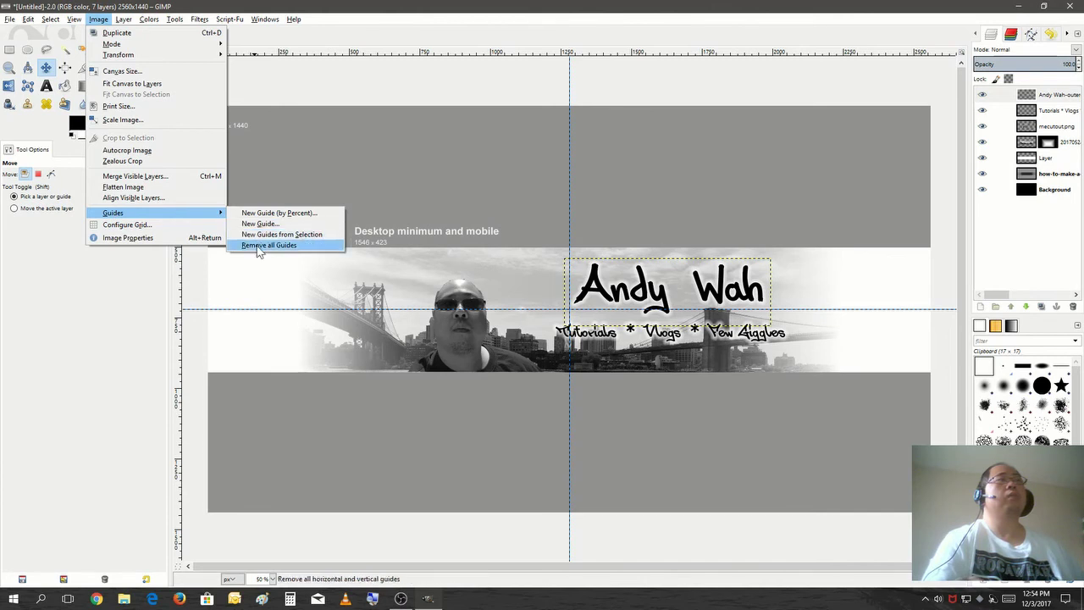
click(258, 245)
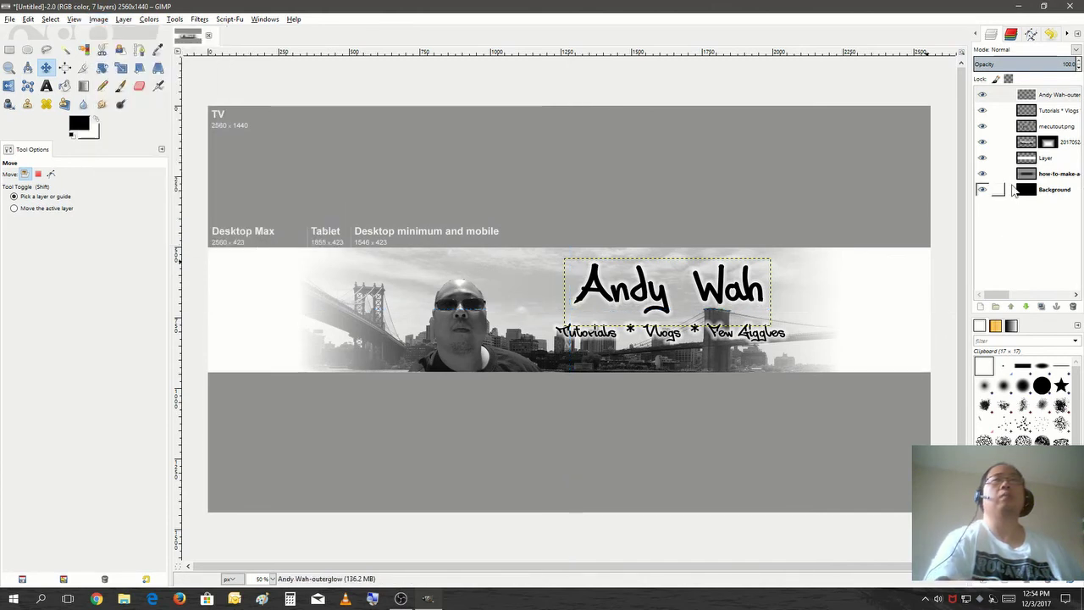
click(983, 174)
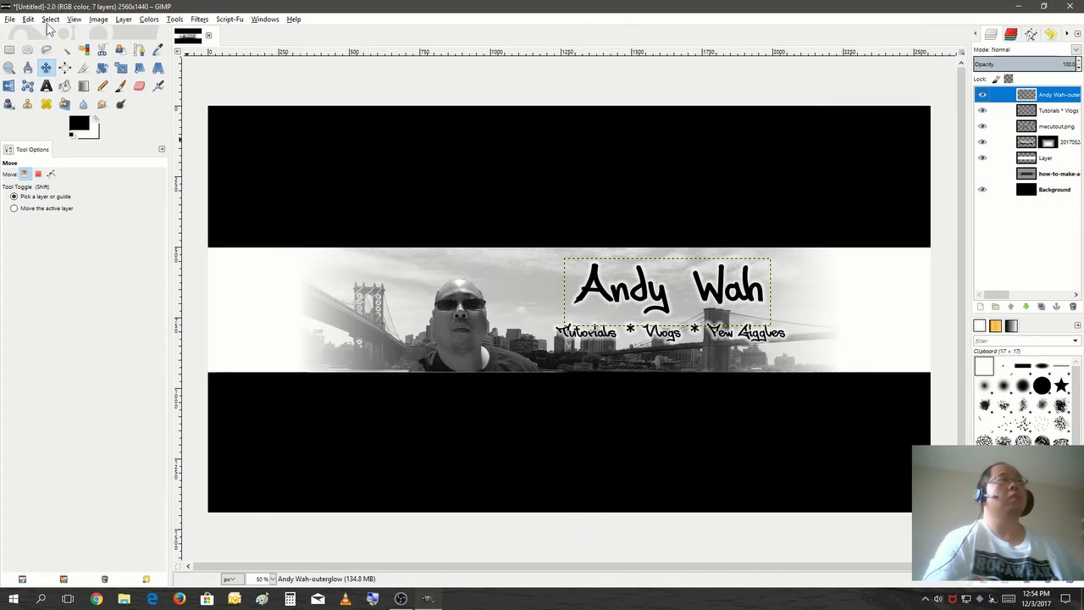
click(10, 19)
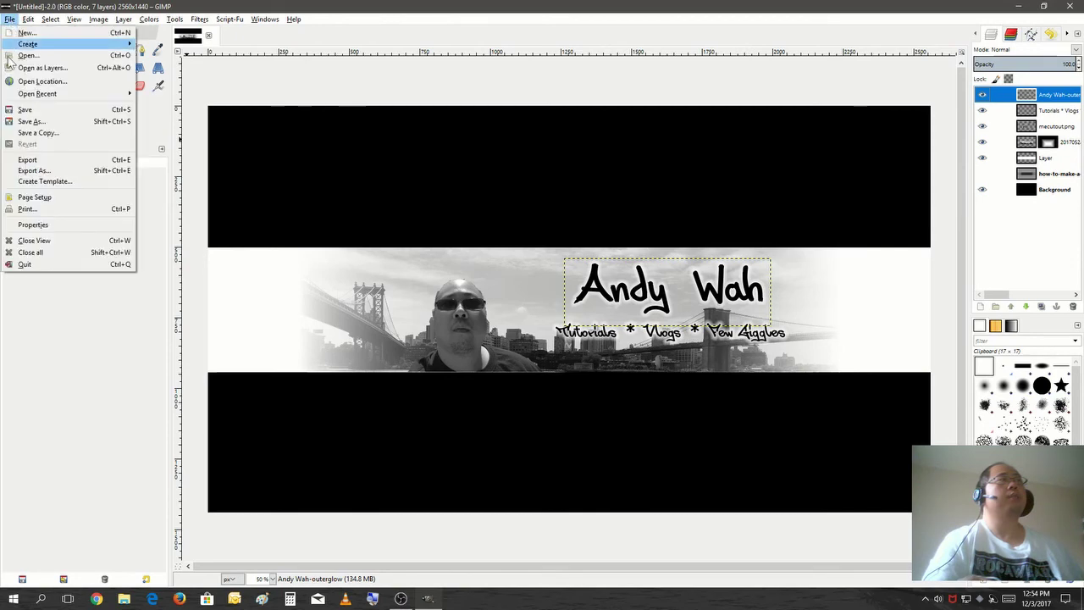
Step: Export the banner to the Desktop as banner.png with default PNG settings, then minimize GIMP
click(44, 171)
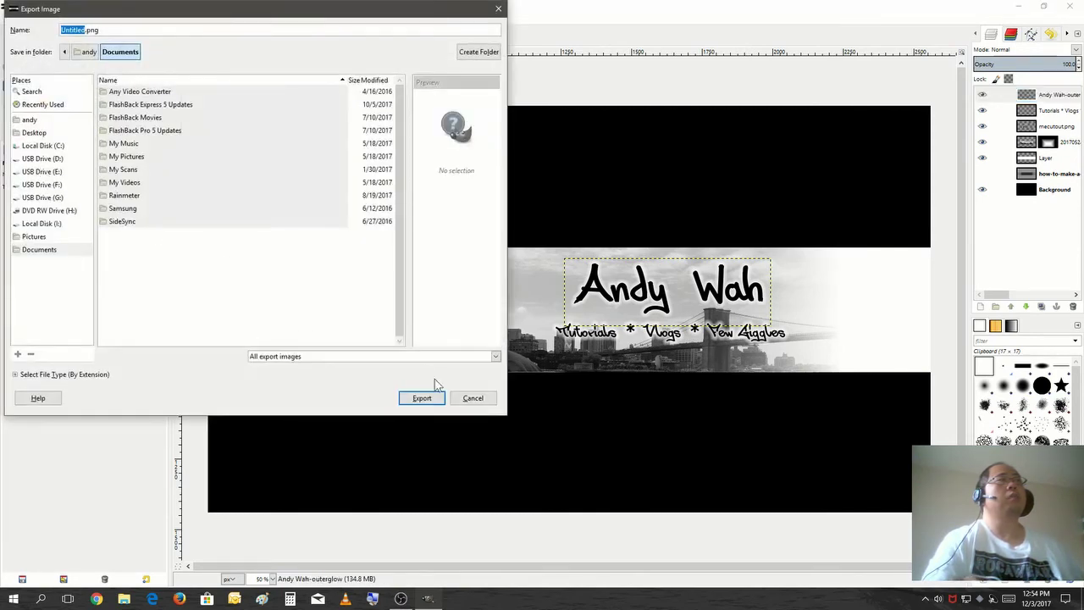
click(403, 359)
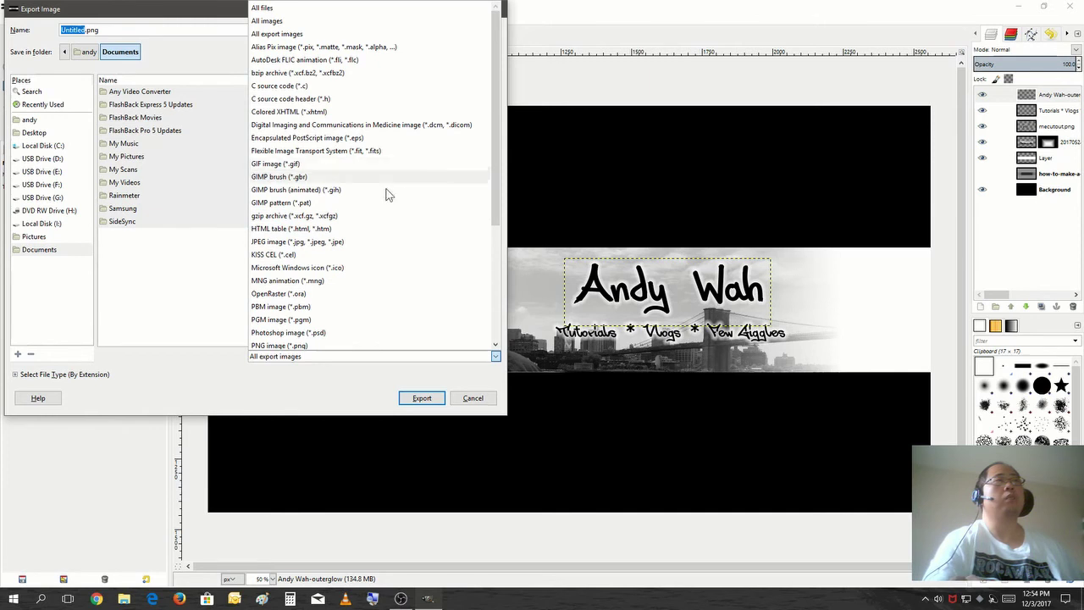
click(346, 244)
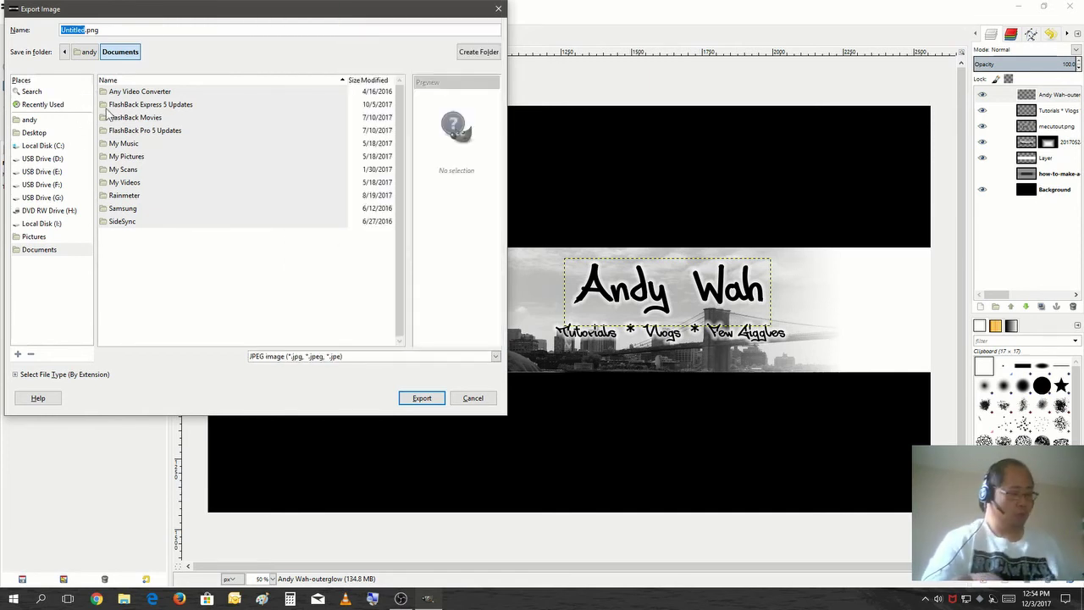
text(ba)
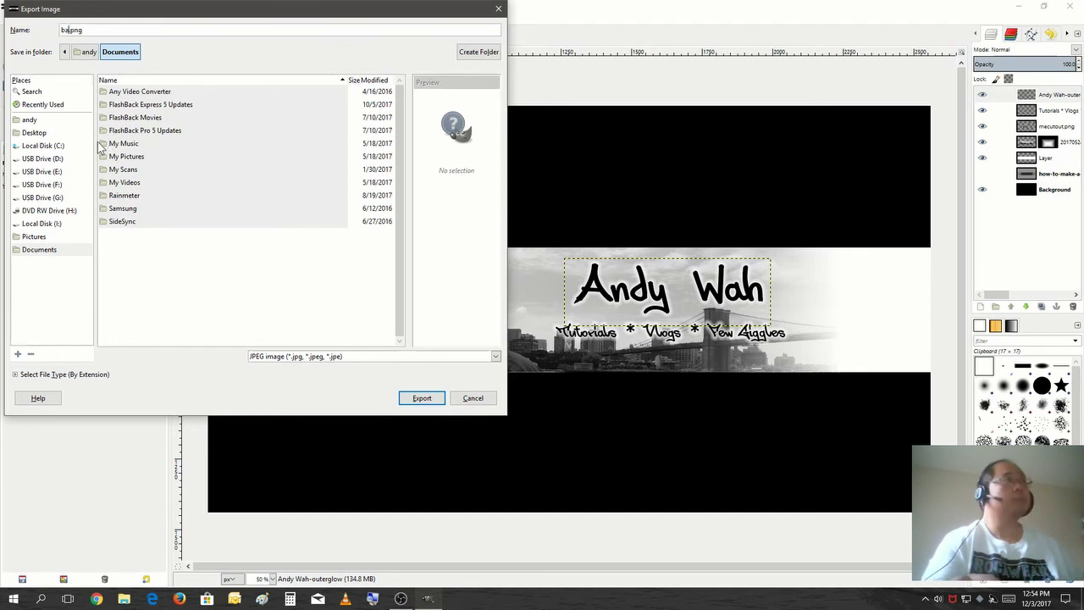
text(nn)
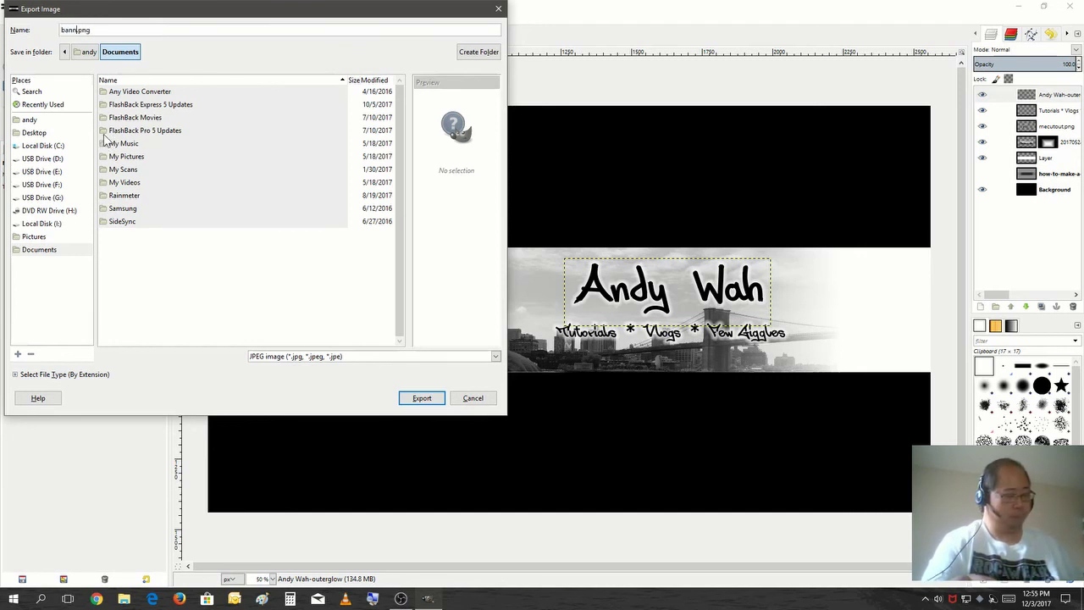
text(er)
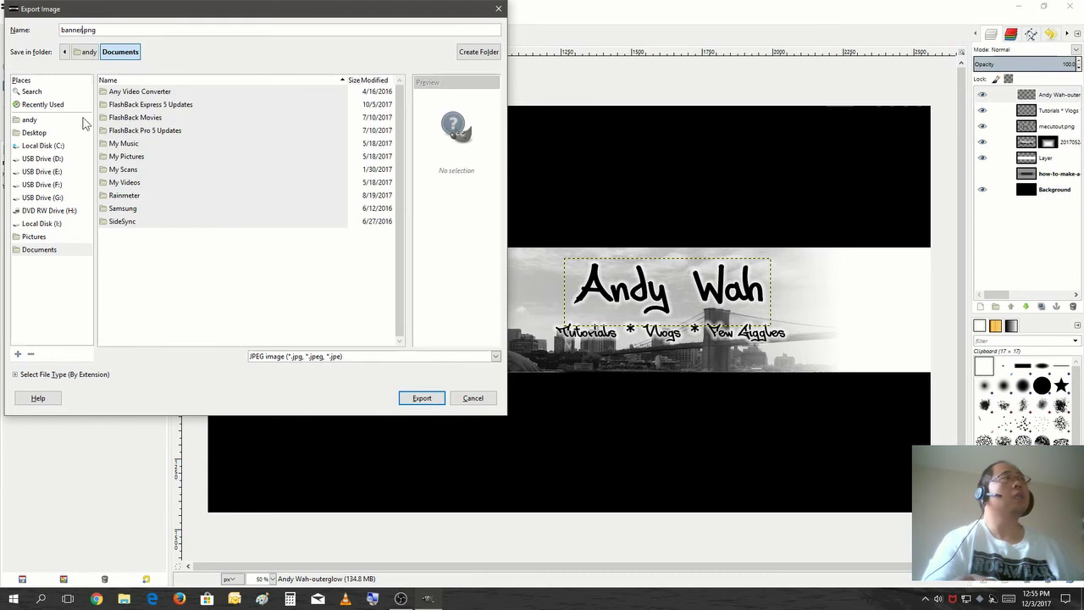
click(34, 133)
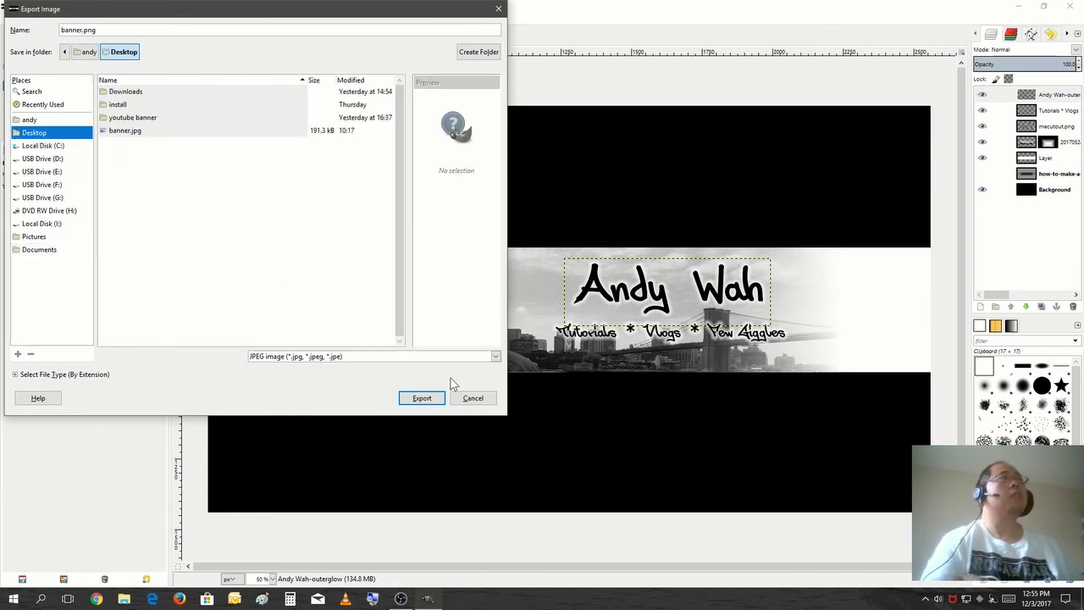
click(412, 400)
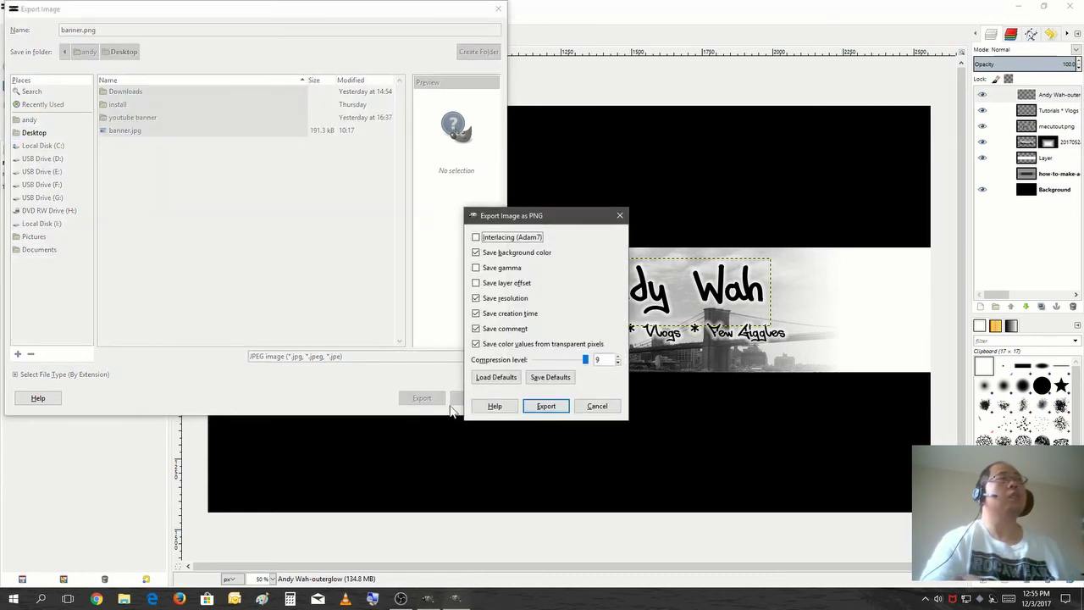
click(547, 407)
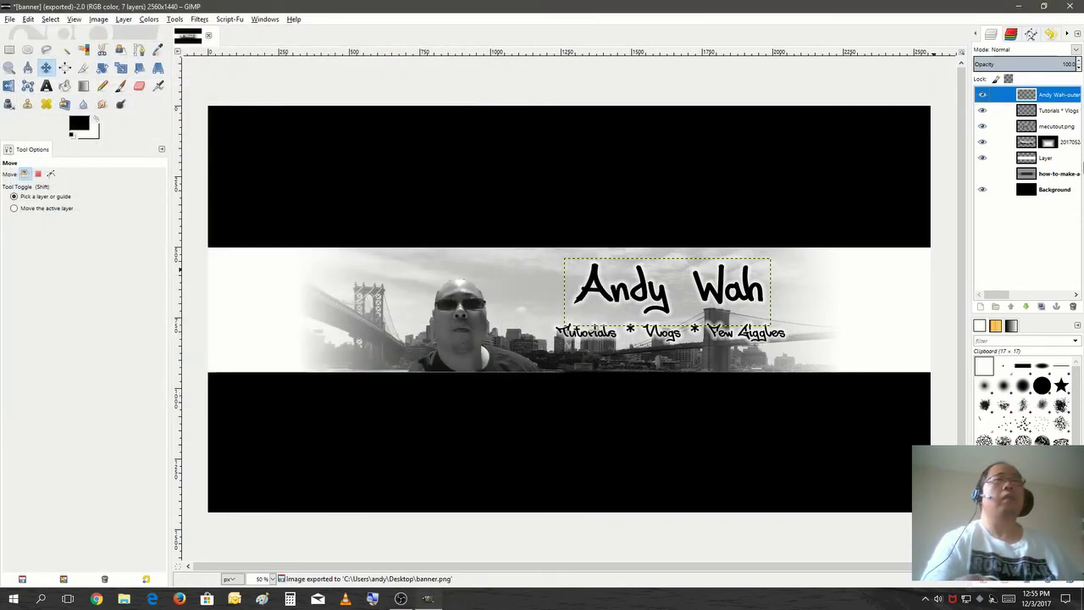
click(1020, 7)
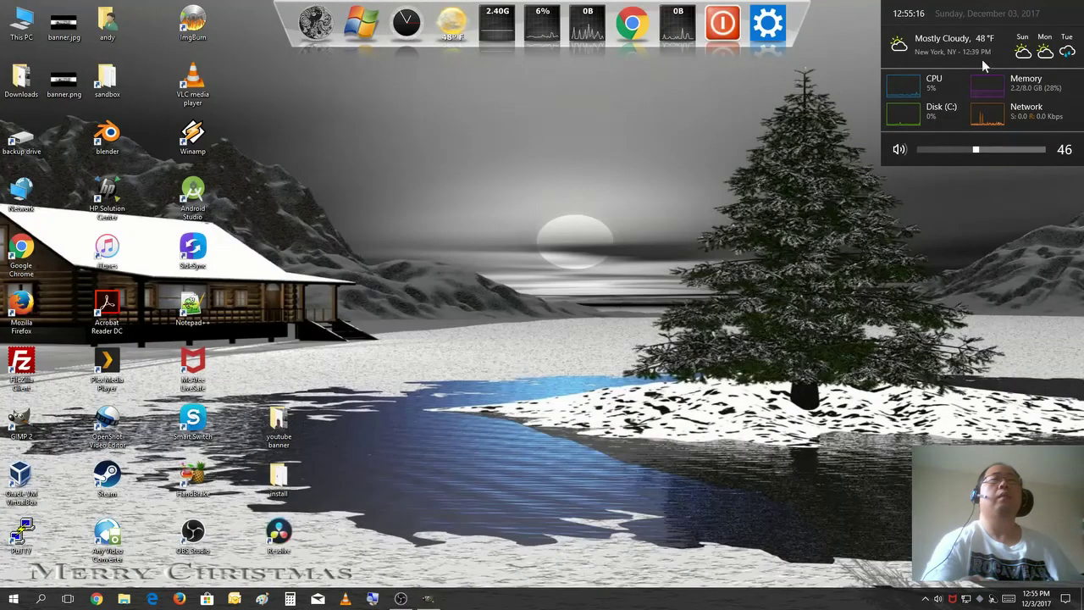